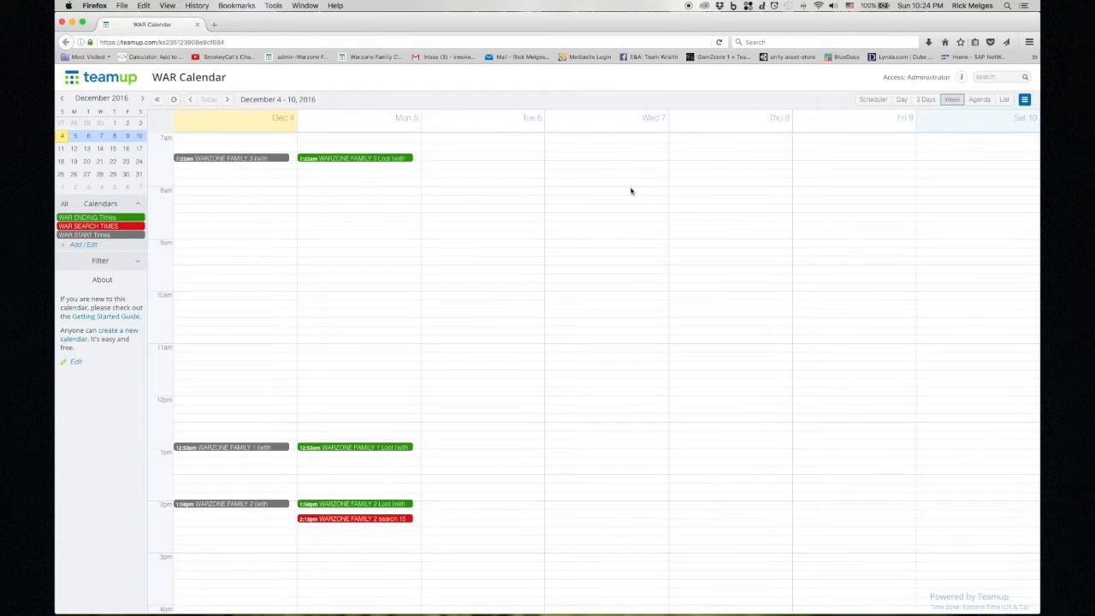
Step: Change the calendar's display time zone to Berlin from the full list of time zones and switch to the List view
{"action": "scroll", "coordinate": [761, 398], "scroll_direction": "up", "scroll_amount": 1}
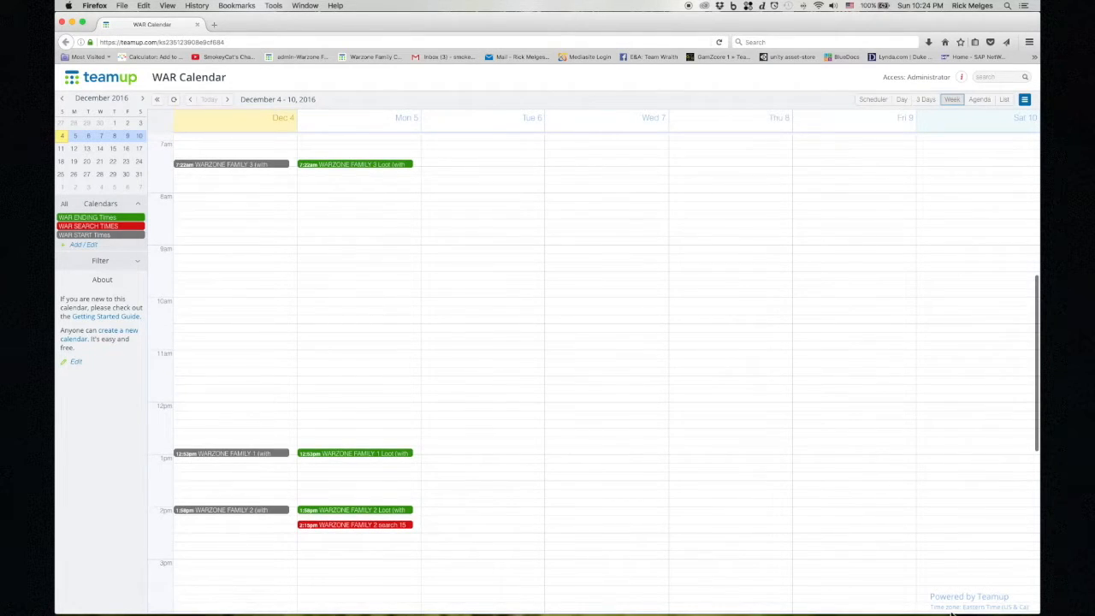
{"action": "left_click", "coordinate": [996, 605]}
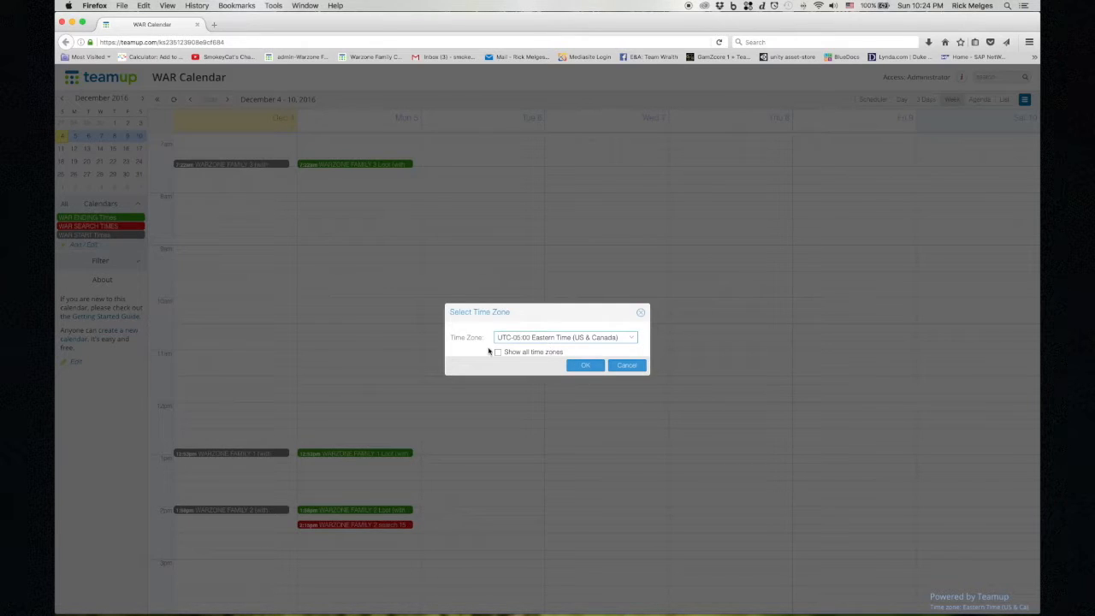
{"action": "left_click", "coordinate": [499, 354]}
{"action": "left_click", "coordinate": [577, 337]}
{"action": "left_click", "coordinate": [560, 402]}
{"action": "left_click", "coordinate": [585, 366]}
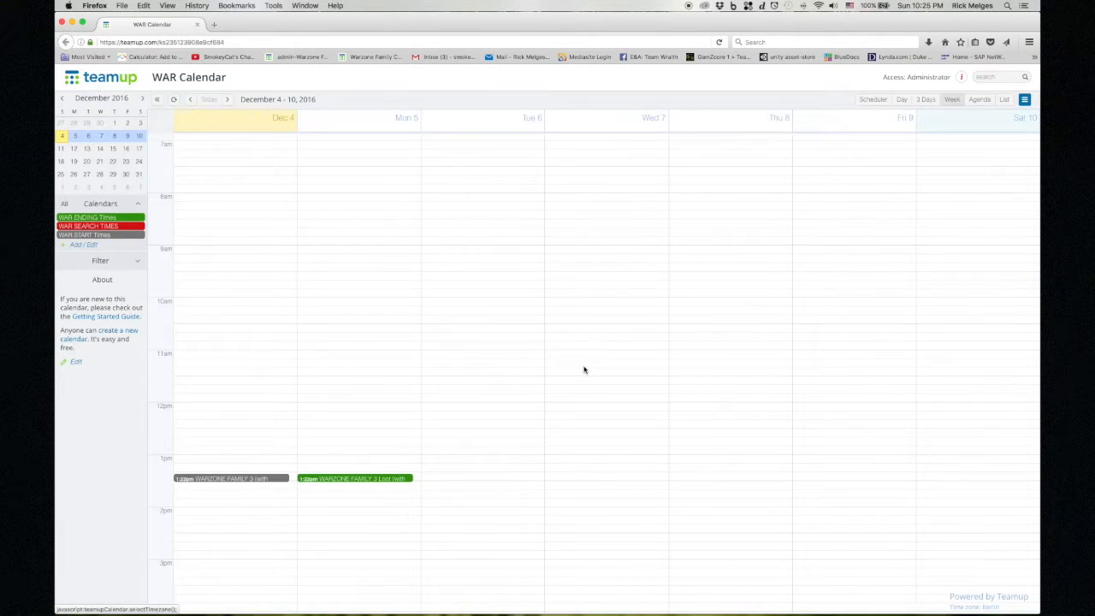
{"action": "scroll", "coordinate": [423, 422], "scroll_direction": "down", "scroll_amount": 8}
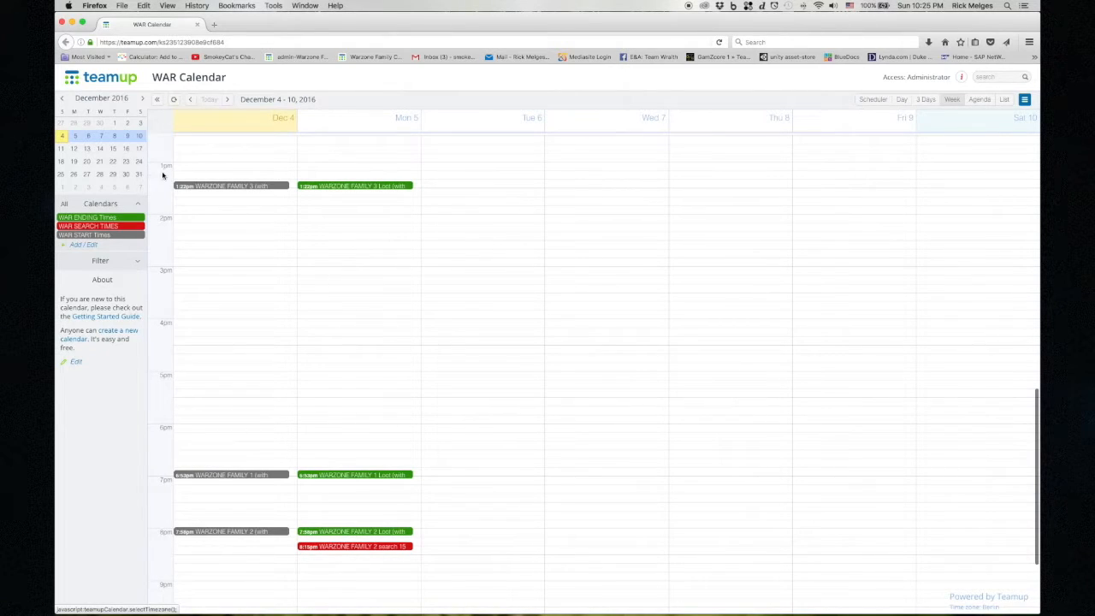
{"action": "left_click", "coordinate": [1003, 99]}
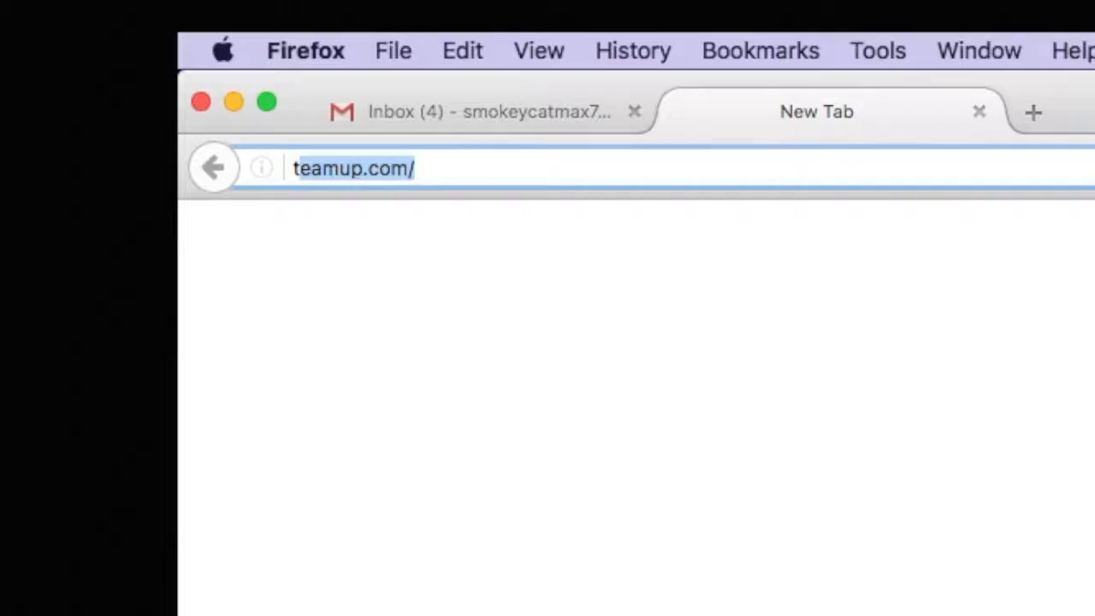
Step: Go to teamup.com and begin creating a free calendar
{"action": "type", "text": "teamup."}
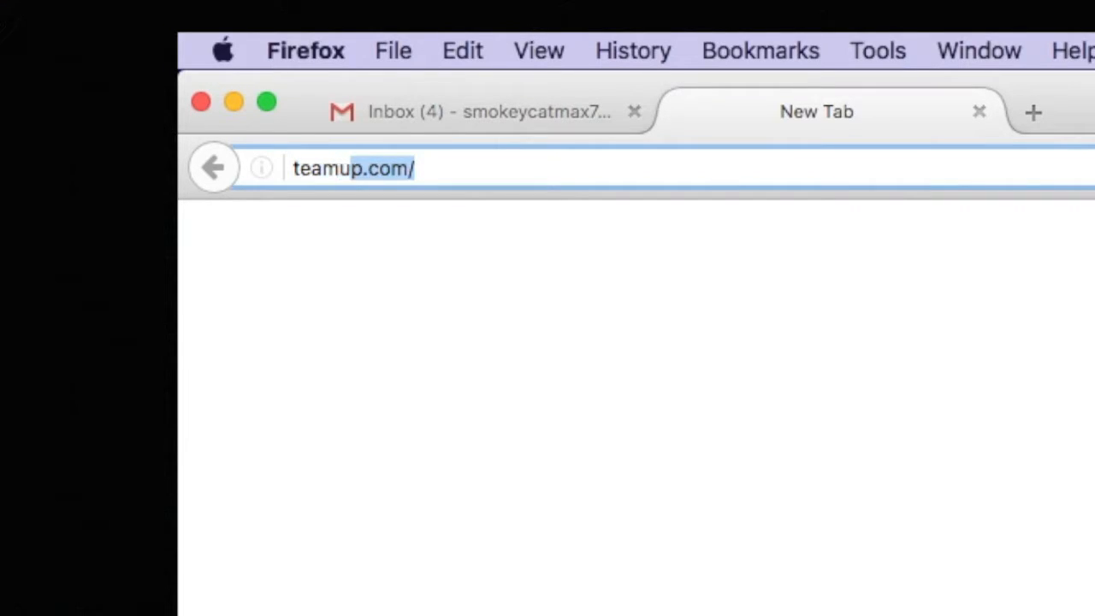
{"action": "type", "text": "com/"}
{"action": "key", "text": "Return"}
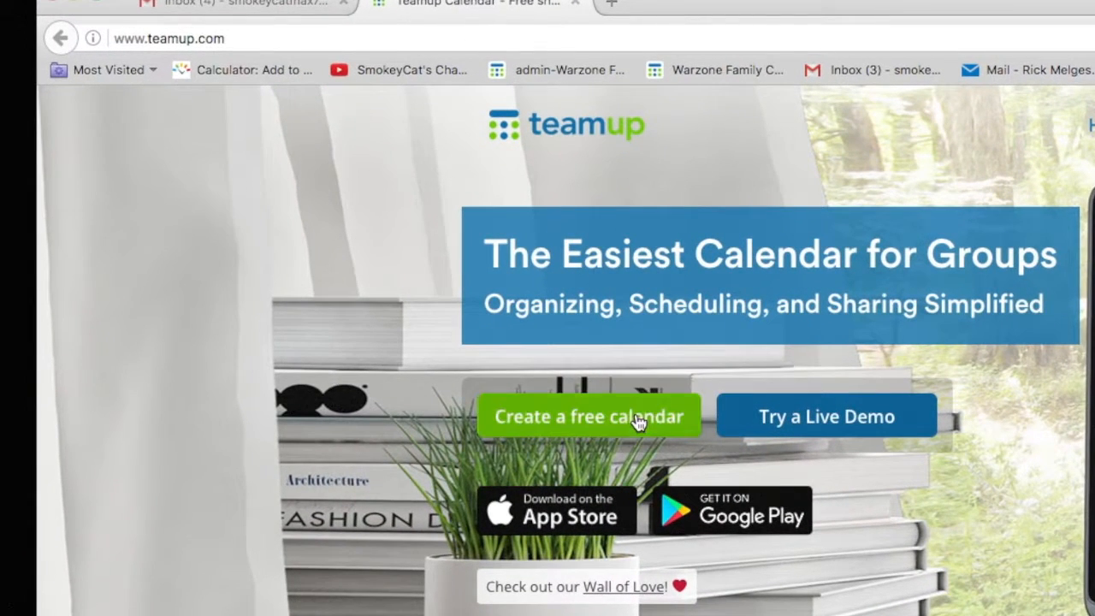
{"action": "left_click", "coordinate": [637, 420]}
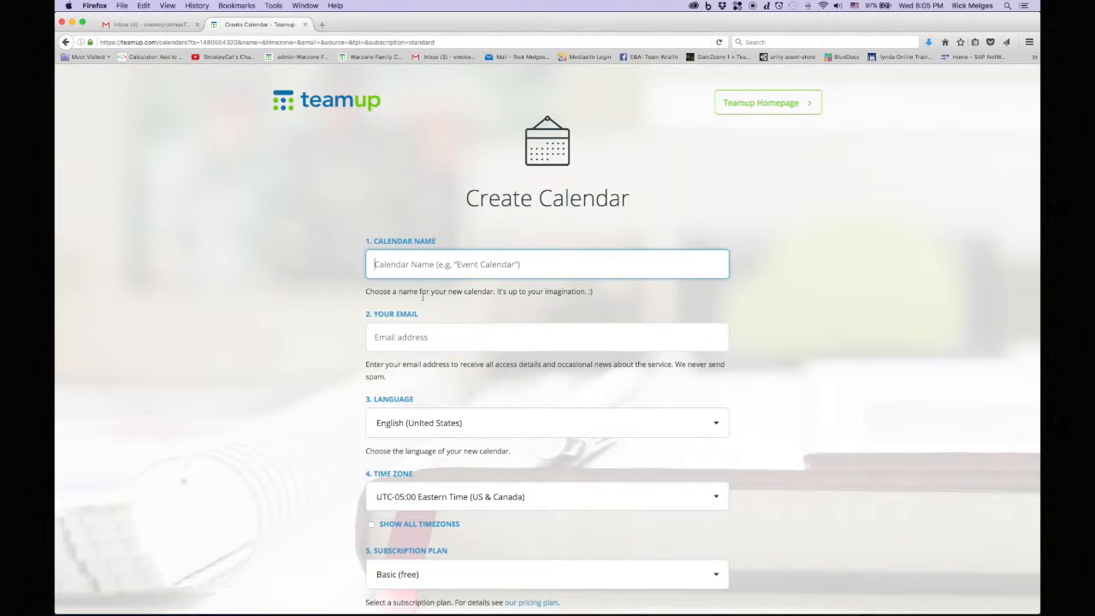
Step: Name the new calendar "WAR Calendar" and fill in the owner's email address
{"action": "type", "text": "WA"}
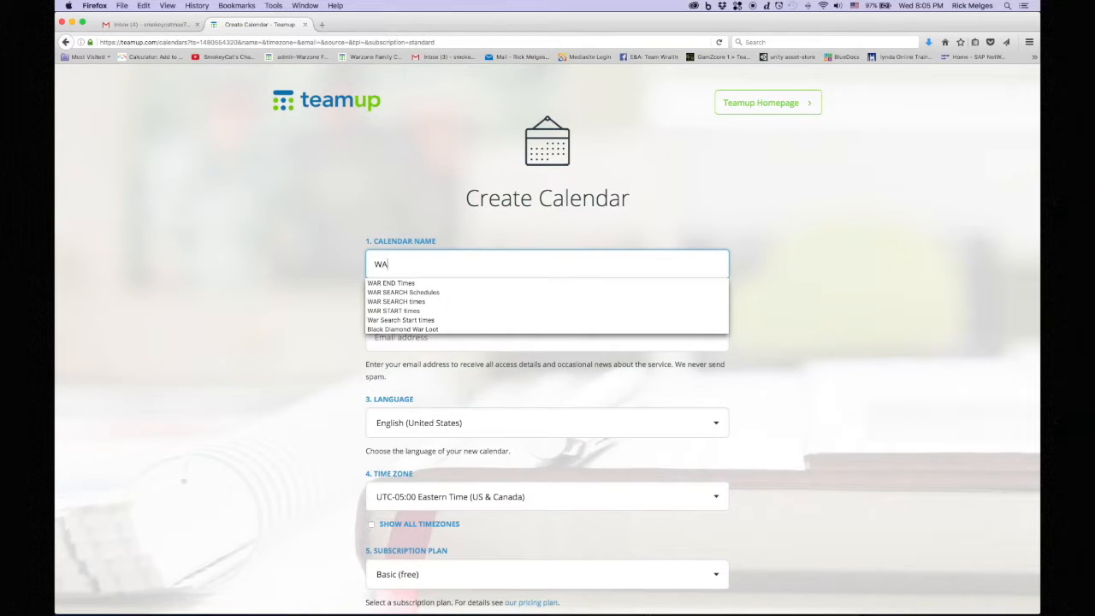
{"action": "type", "text": "R Calendar"}
{"action": "left_click", "coordinate": [418, 335]}
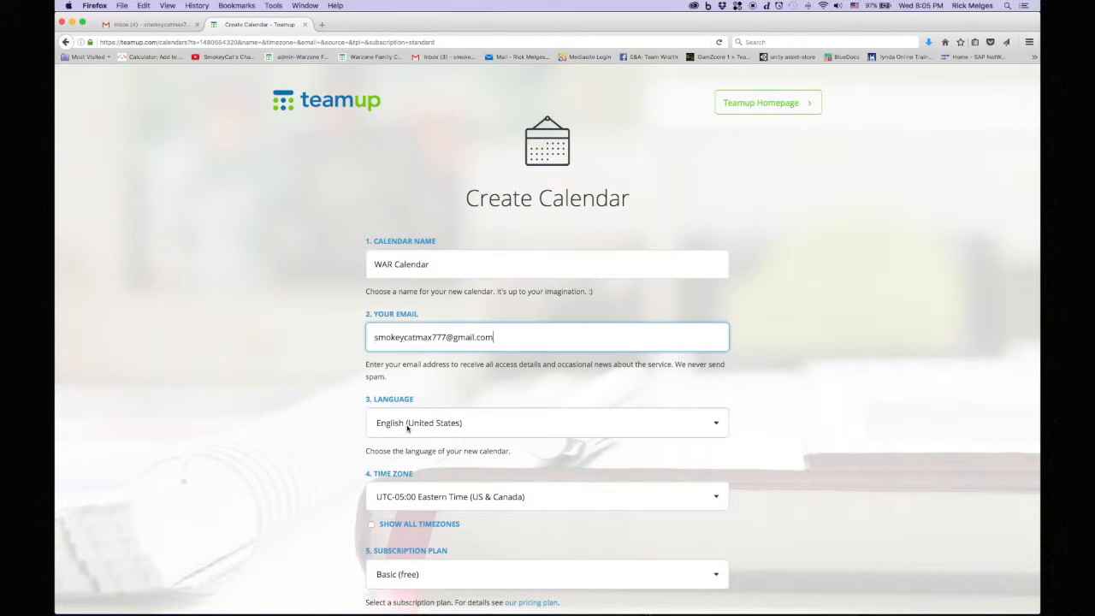
Step: Enable showing all time zones, keeping UTC-05:00 Eastern Time (US & Canada) and English (United States) as the language
{"action": "scroll", "coordinate": [408, 430], "scroll_direction": "down", "scroll_amount": 3}
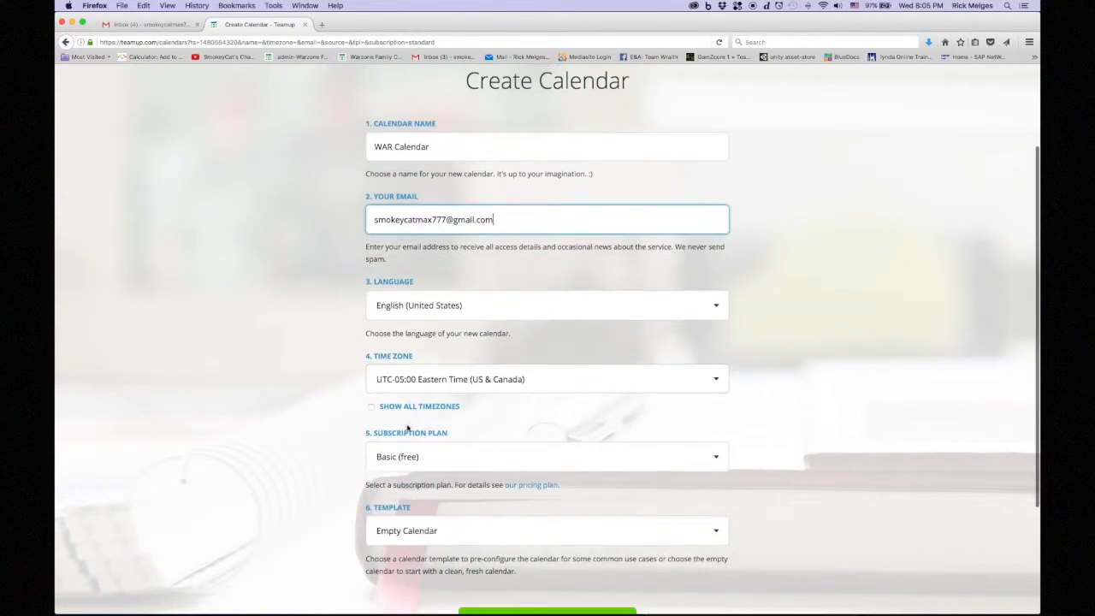
{"action": "left_click", "coordinate": [371, 407]}
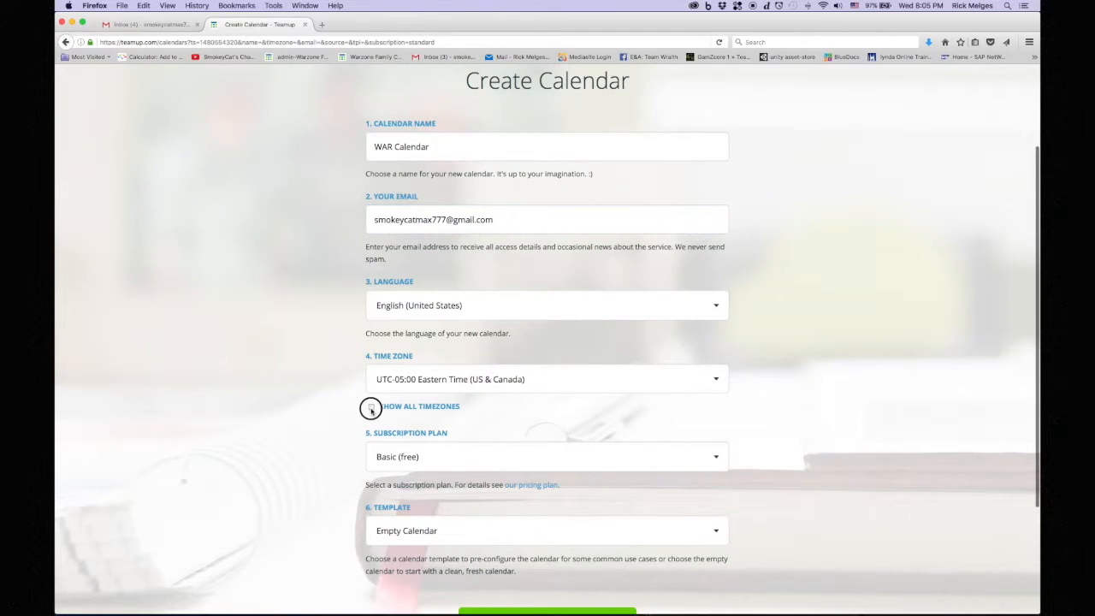
{"action": "left_click", "coordinate": [711, 383]}
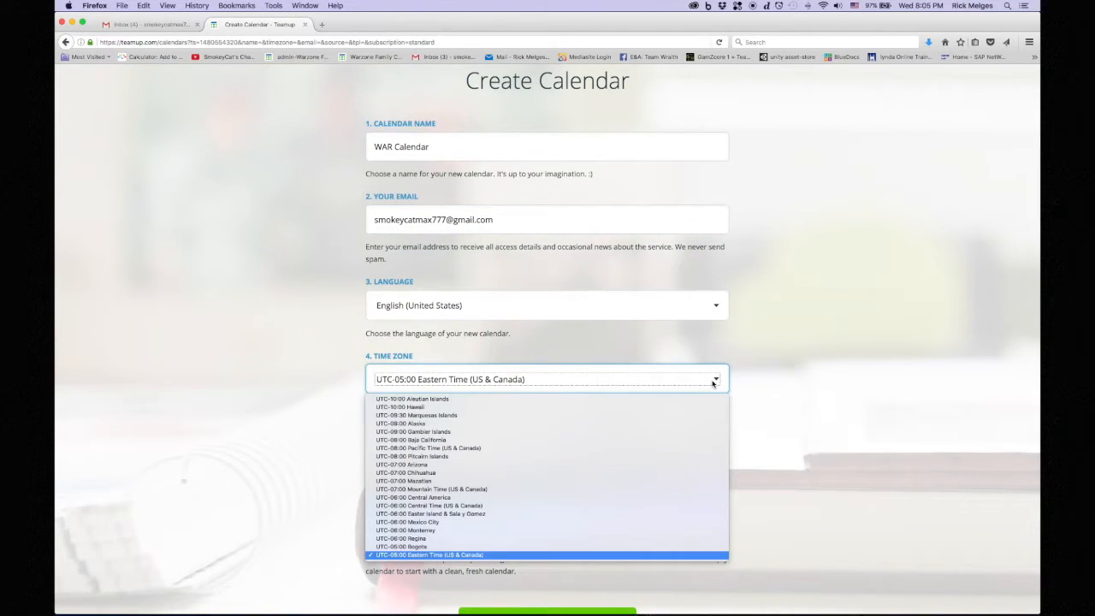
{"action": "left_click", "coordinate": [715, 381]}
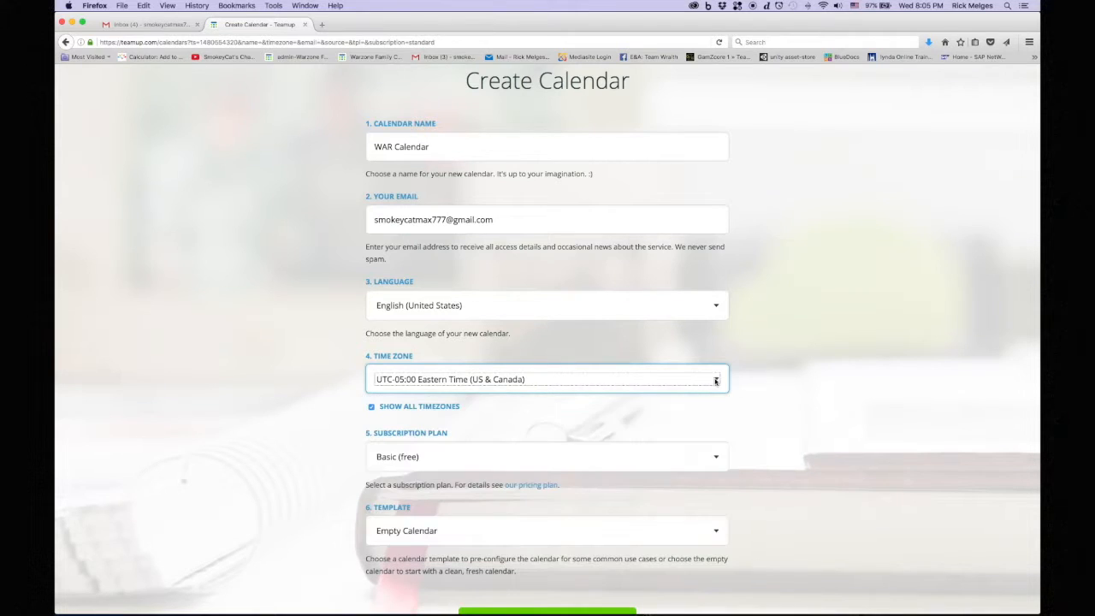
{"action": "scroll", "coordinate": [618, 377], "scroll_direction": "down", "scroll_amount": 2}
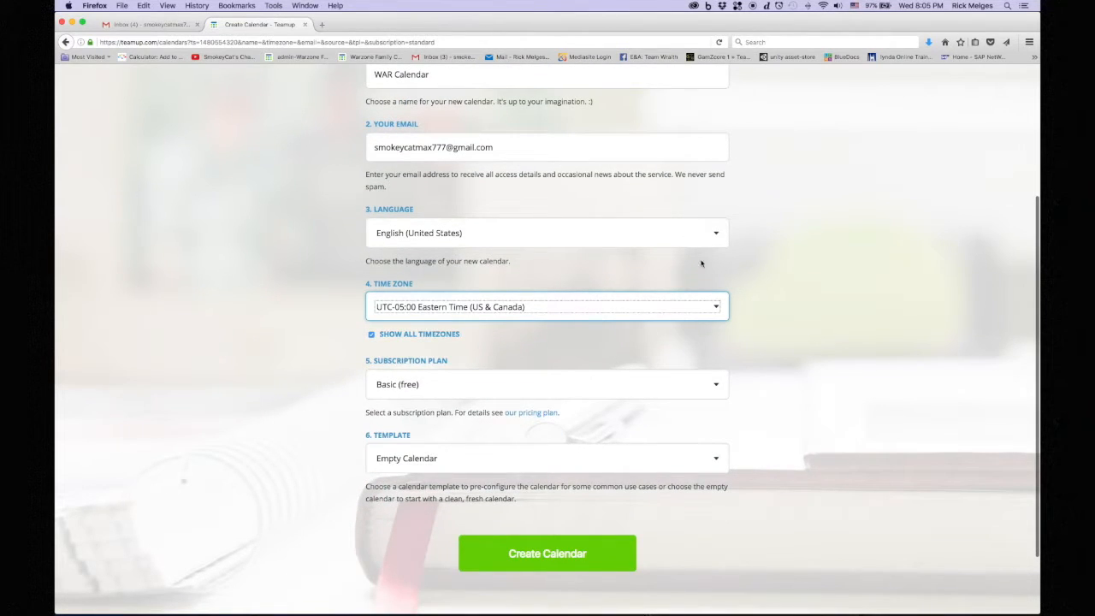
{"action": "left_click", "coordinate": [716, 234]}
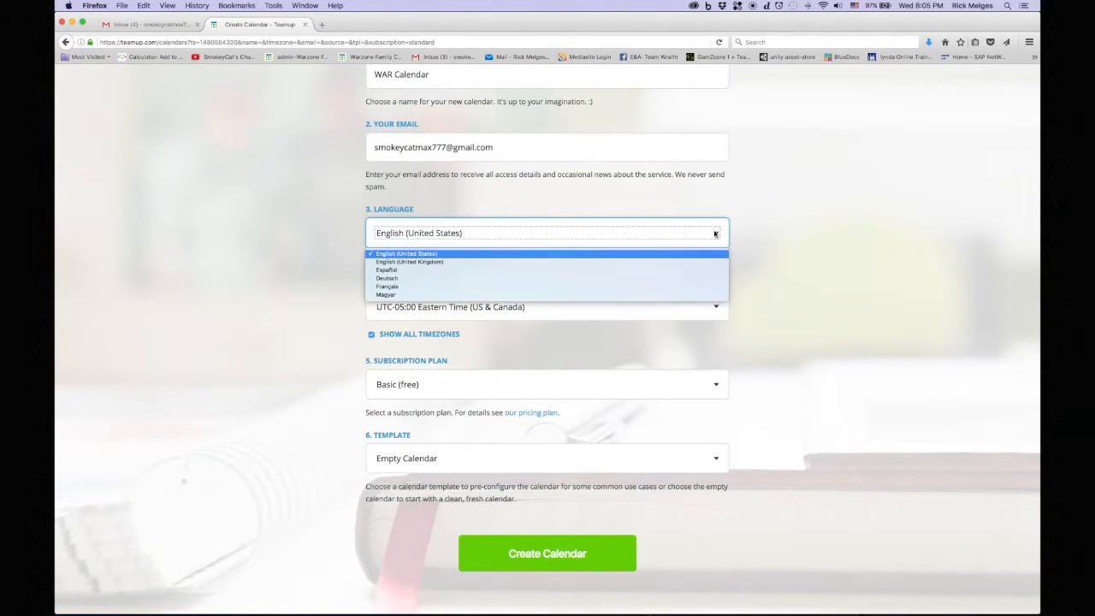
{"action": "left_click", "coordinate": [716, 234]}
{"action": "scroll", "coordinate": [462, 355], "scroll_direction": "down", "scroll_amount": 2}
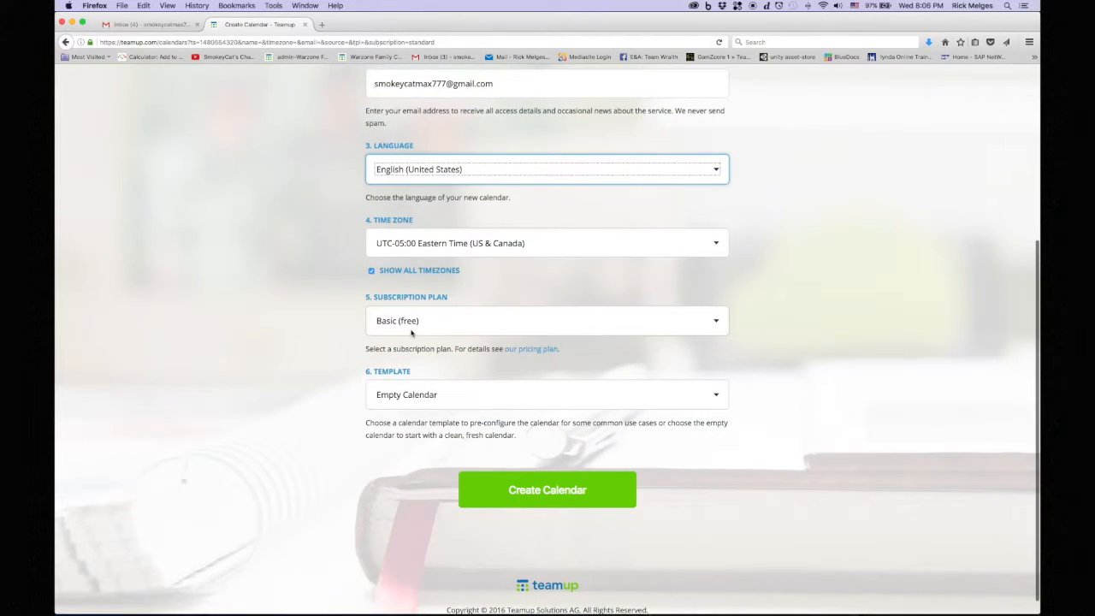
Step: Create the calendar with the Empty Calendar template and open it through its administrator link
{"action": "left_click", "coordinate": [715, 395]}
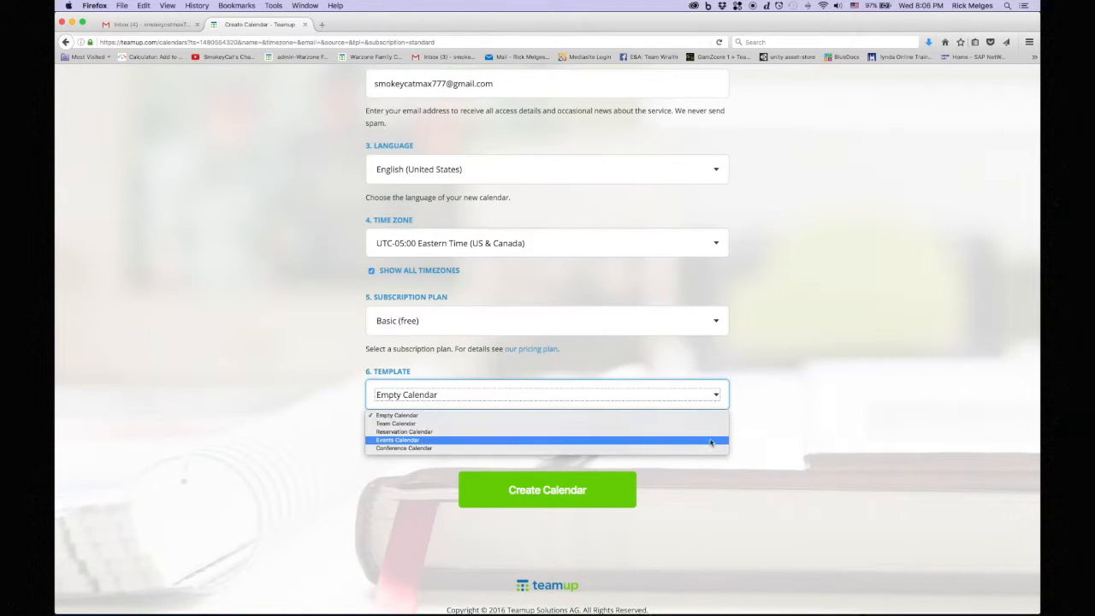
{"action": "left_click", "coordinate": [653, 478]}
{"action": "left_click", "coordinate": [587, 495]}
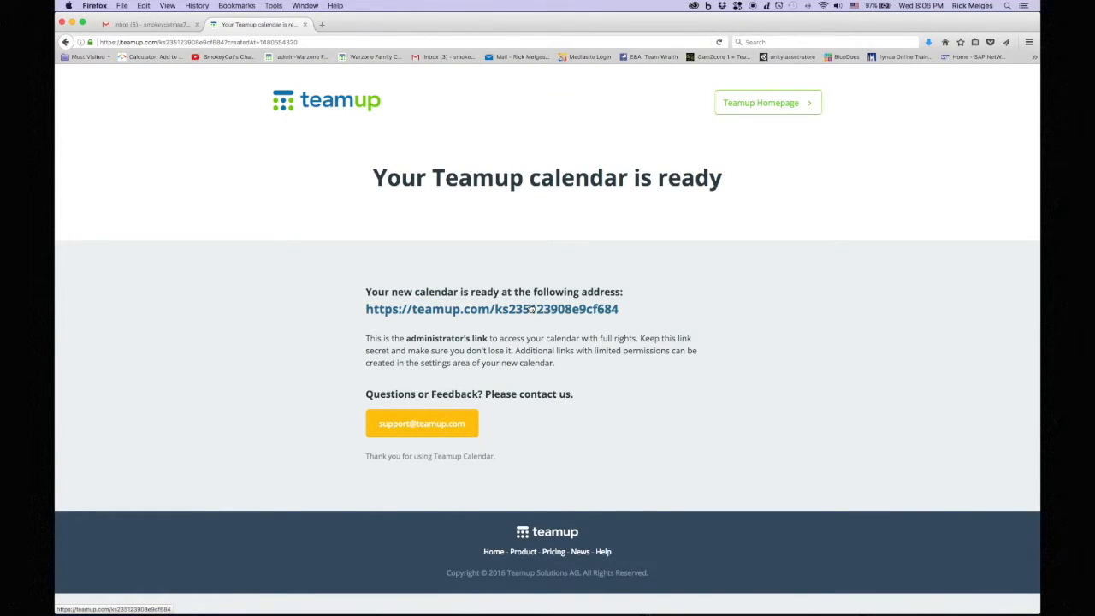
{"action": "left_click", "coordinate": [530, 308]}
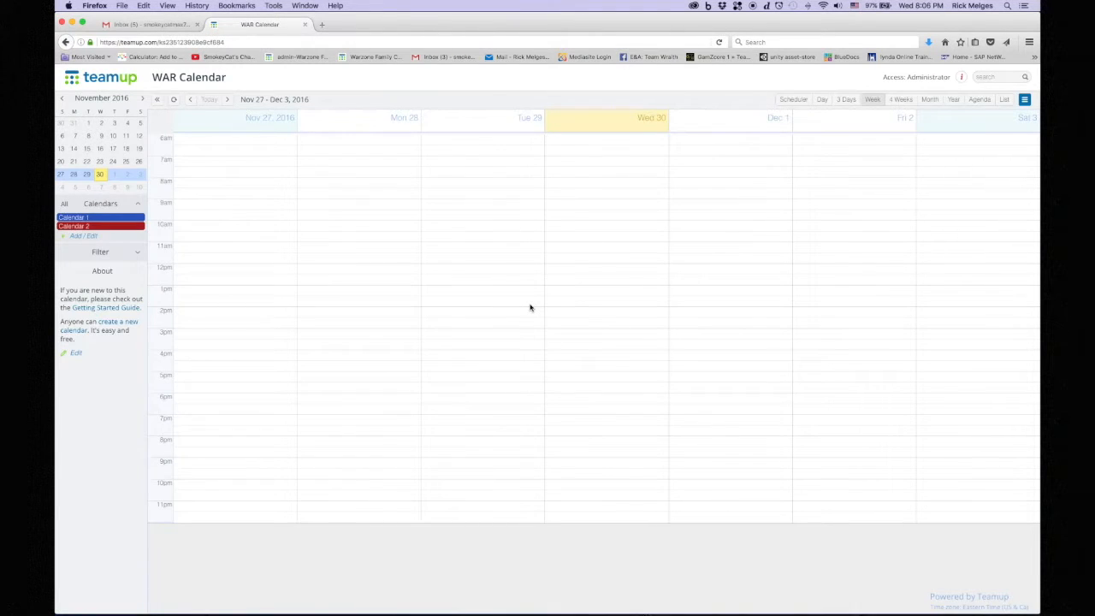
Step: Open the calendar management settings and rename Calendar 1 as "WAR START Times"
{"action": "left_click", "coordinate": [94, 238]}
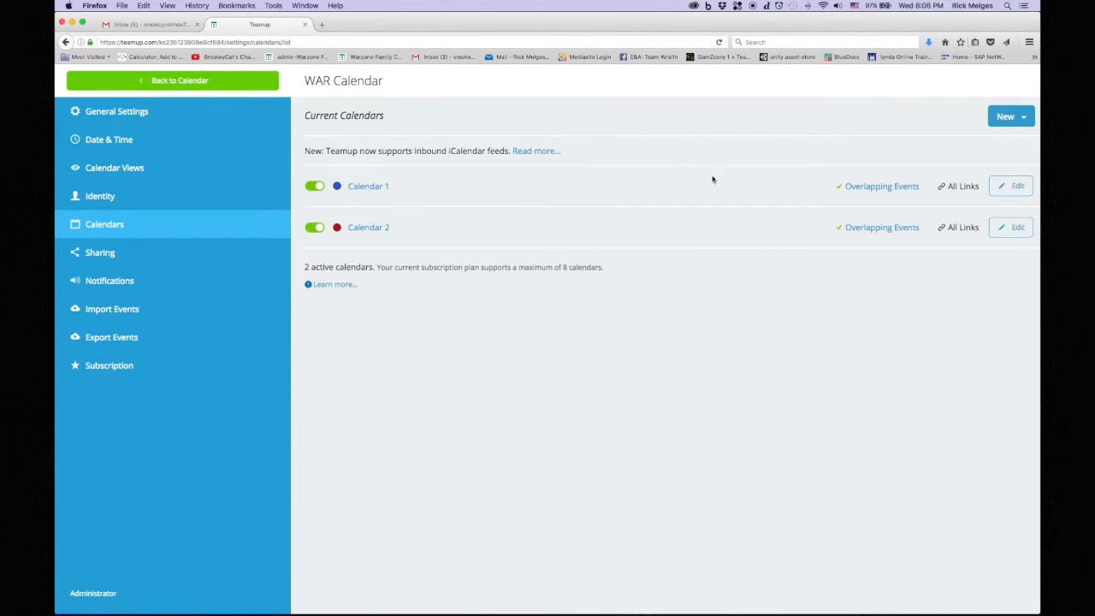
{"action": "left_click", "coordinate": [1013, 186]}
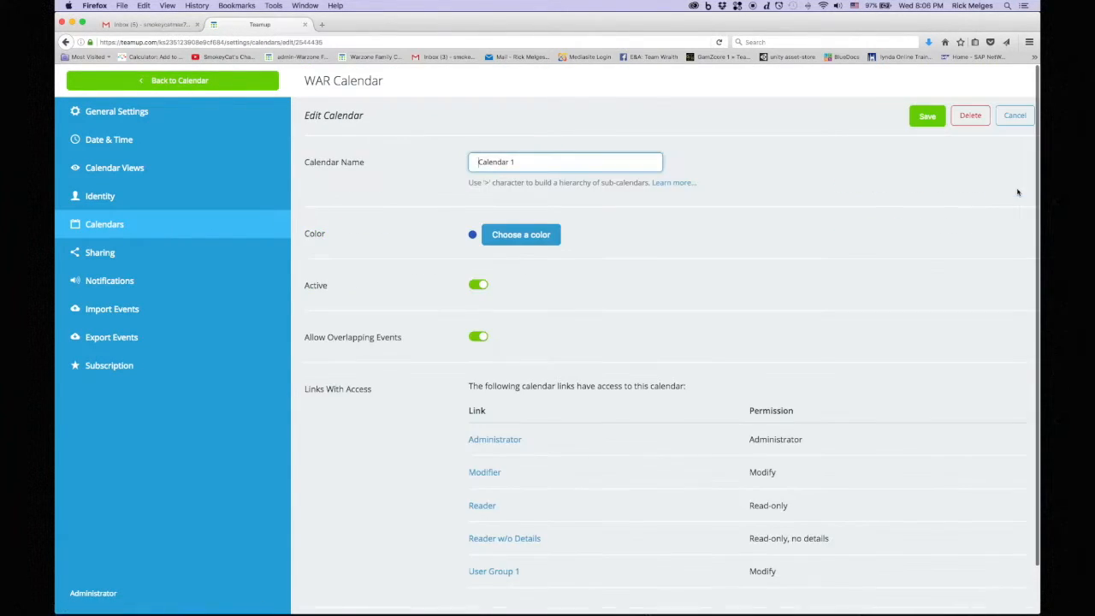
{"action": "left_click_drag", "start_coordinate": [514, 161], "coordinate": [454, 161]}
{"action": "type", "text": "WAR"}
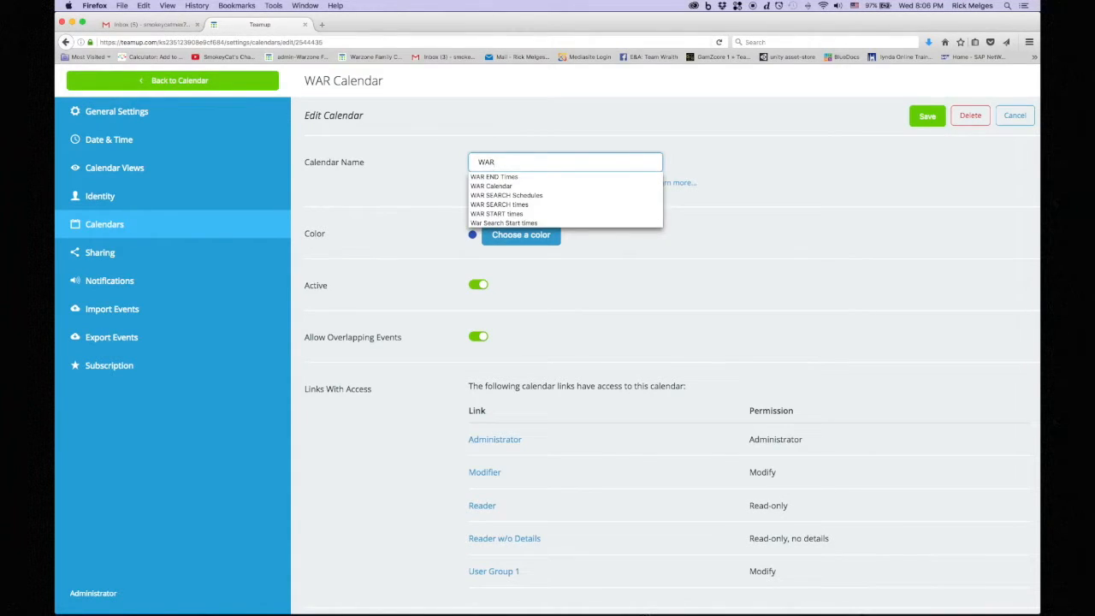
{"action": "type", "text": " START Times"}
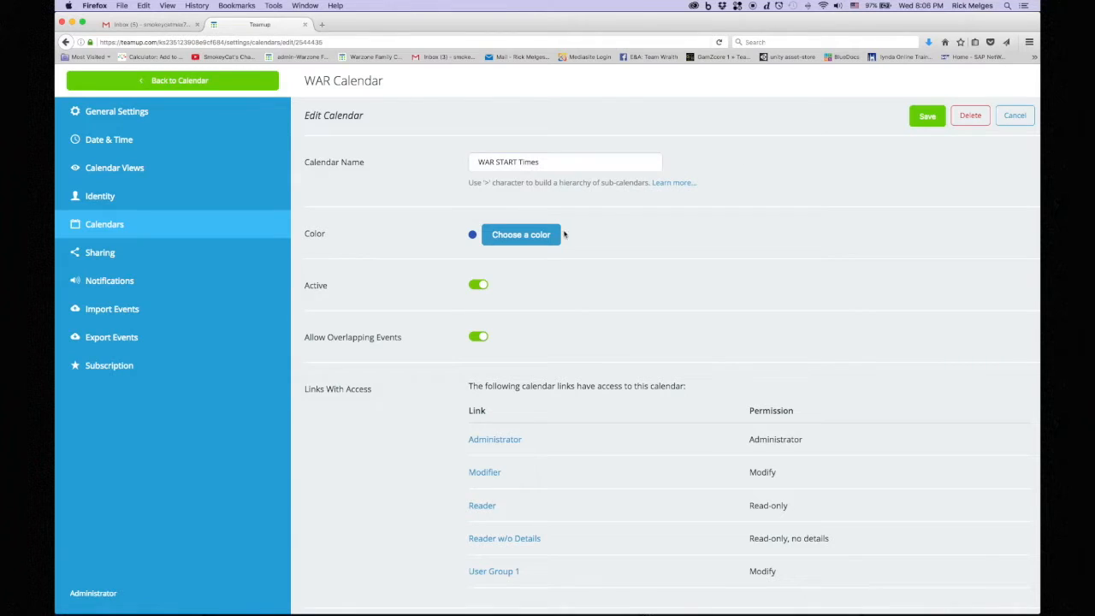
Step: Set the WAR START Times calendar's color to gray and save it
{"action": "left_click", "coordinate": [517, 235]}
{"action": "left_click", "coordinate": [512, 258]}
{"action": "left_click", "coordinate": [514, 232]}
{"action": "left_click", "coordinate": [552, 325]}
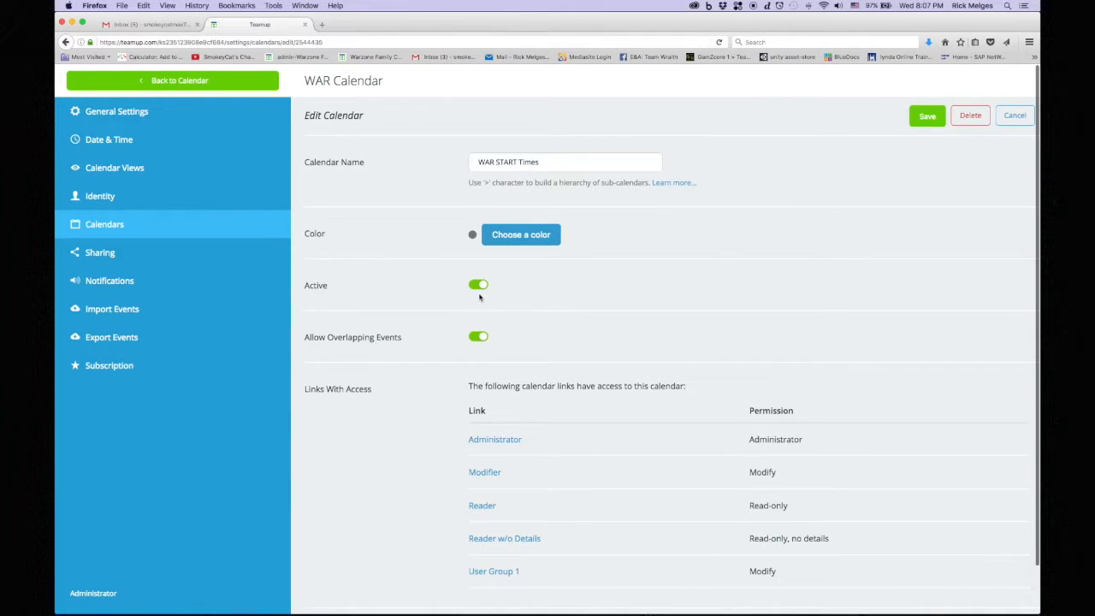
{"action": "scroll", "coordinate": [495, 591], "scroll_direction": "down", "scroll_amount": 2}
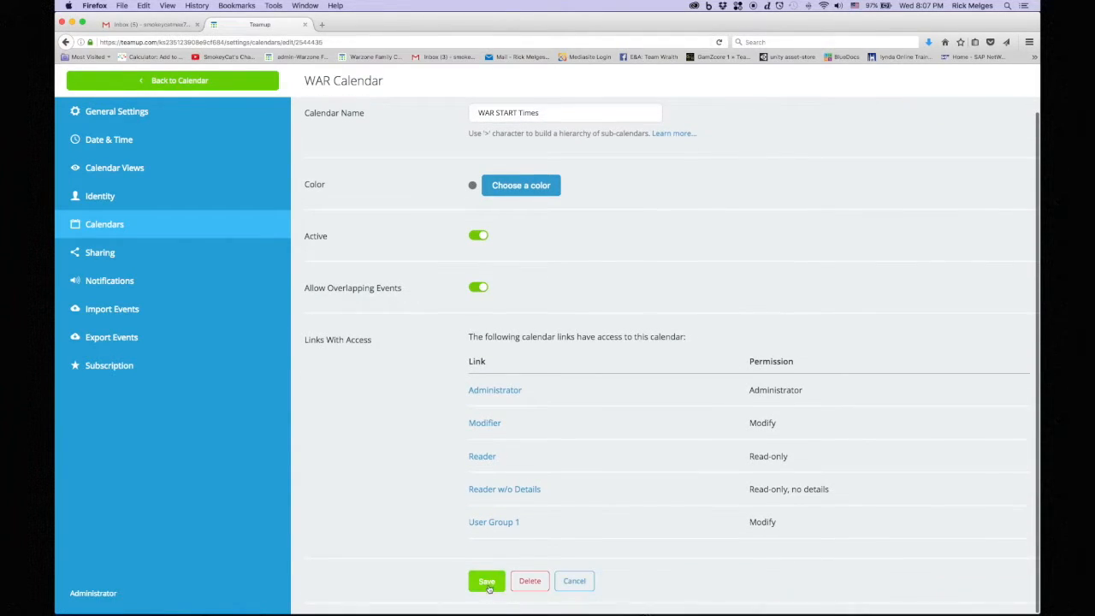
{"action": "left_click", "coordinate": [488, 584]}
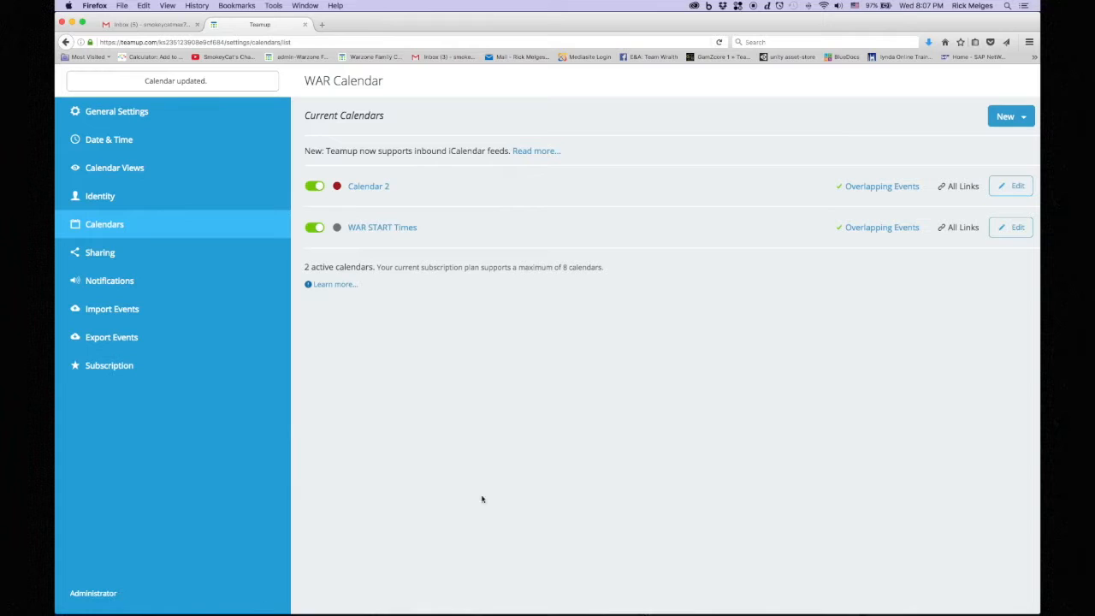
Step: Rename Calendar 2 as "WAR ENDING Times", give it a green color, and save it
{"action": "left_click", "coordinate": [1010, 186]}
{"action": "left_click_drag", "start_coordinate": [523, 162], "coordinate": [459, 161]}
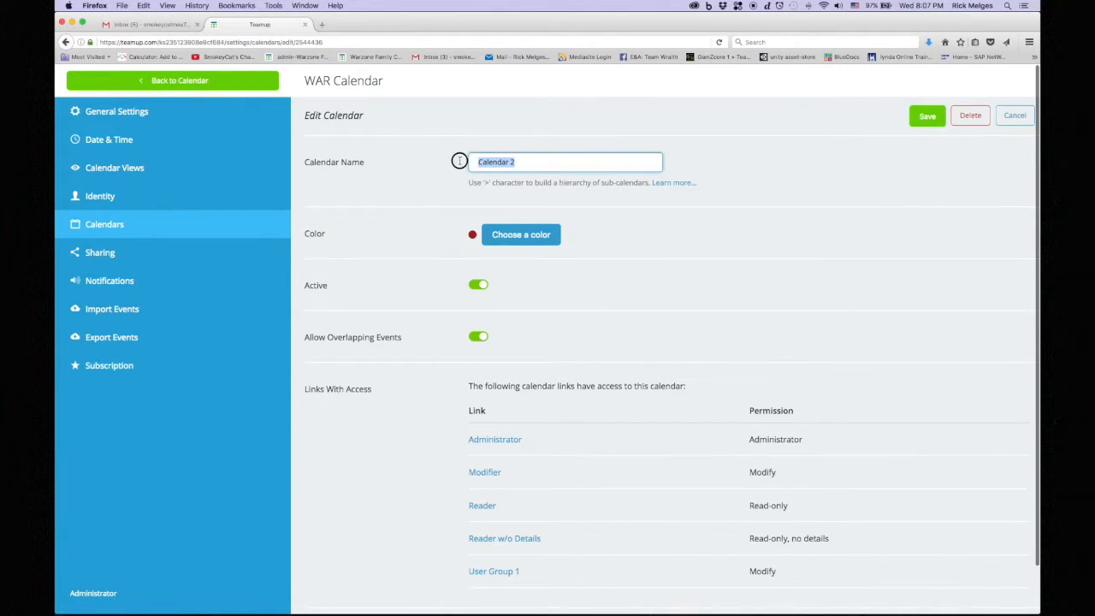
{"action": "type", "text": "WAR END"}
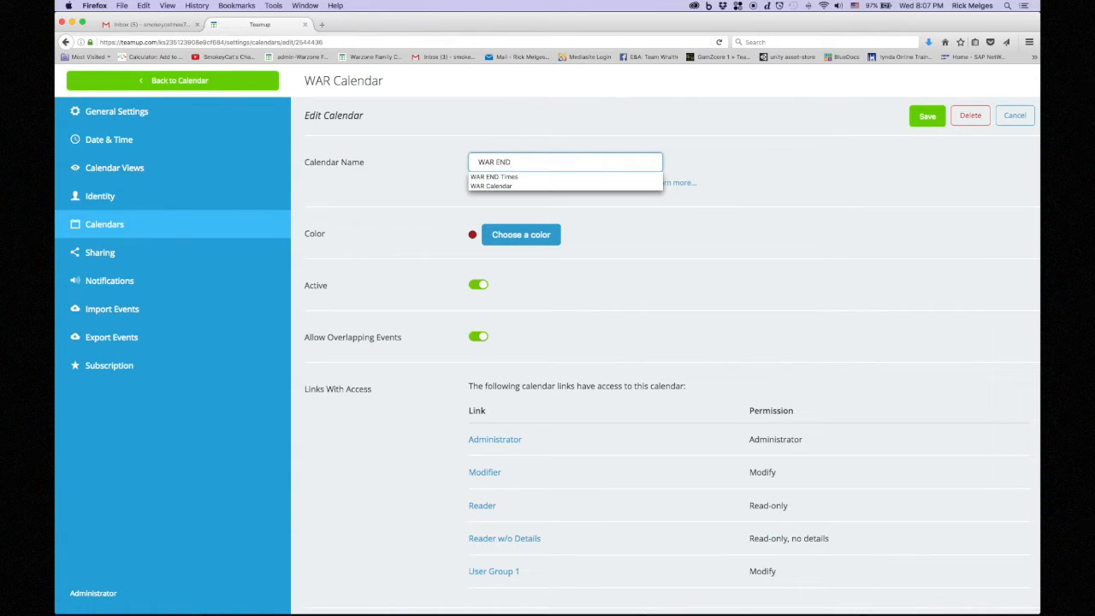
{"action": "type", "text": "ING TImes"}
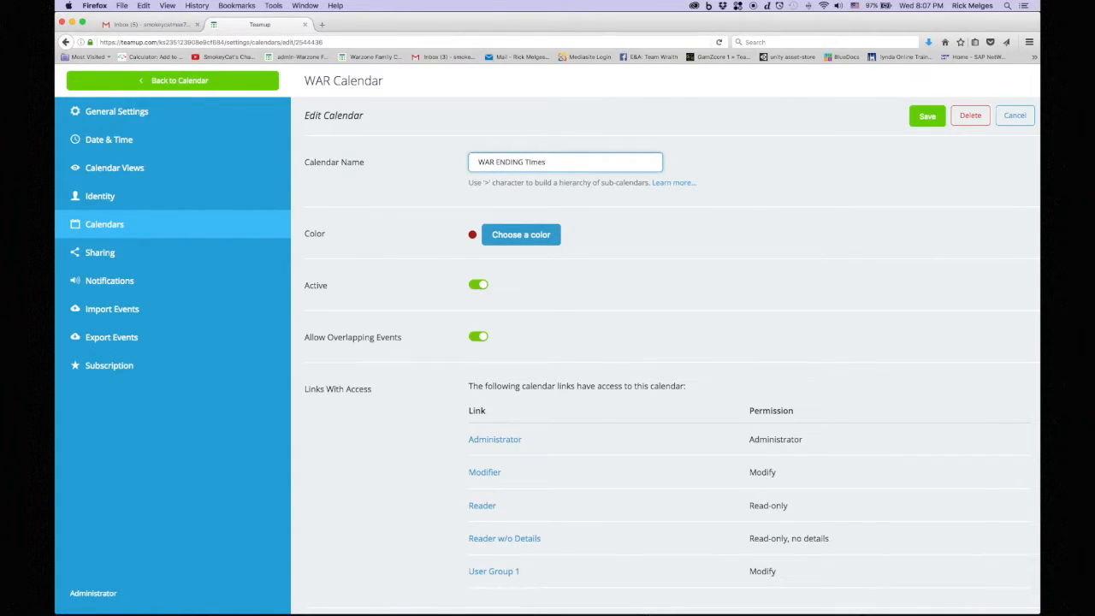
{"action": "left_click", "coordinate": [521, 235]}
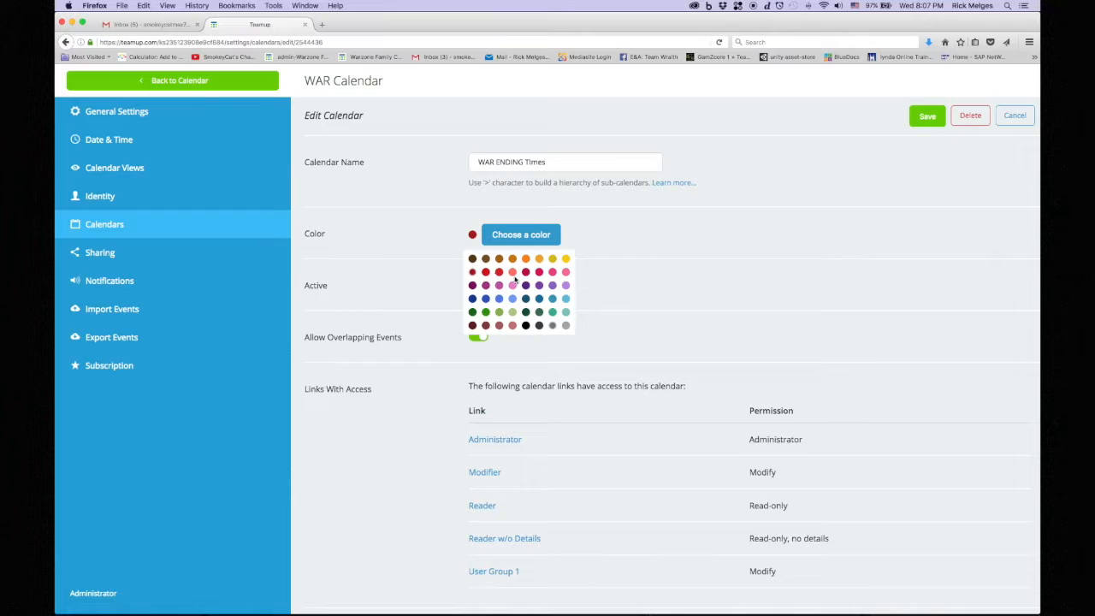
{"action": "left_click", "coordinate": [485, 313]}
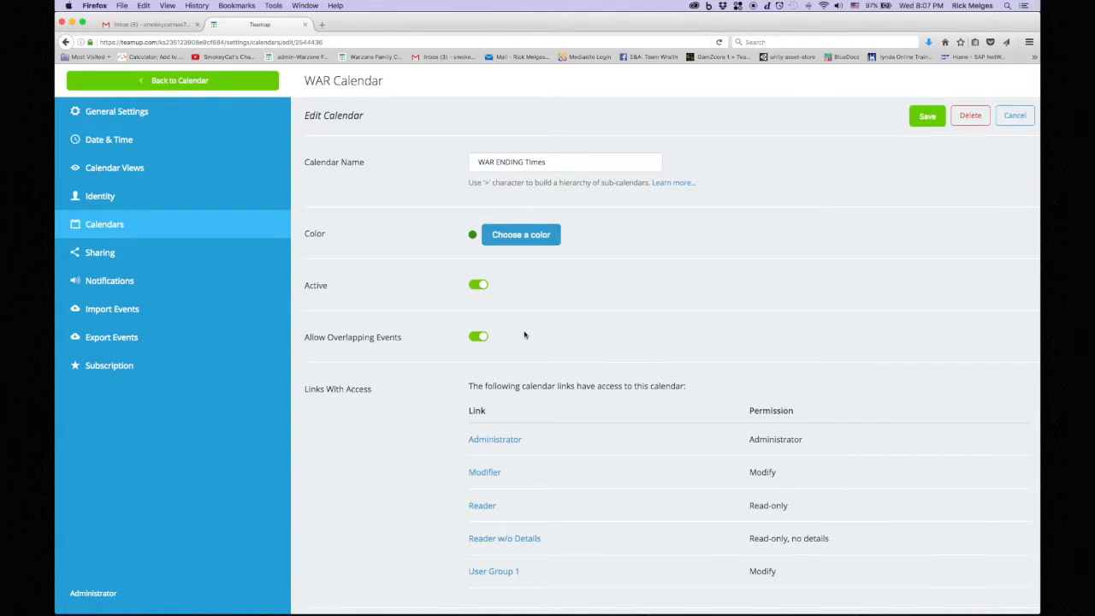
{"action": "left_click", "coordinate": [937, 117]}
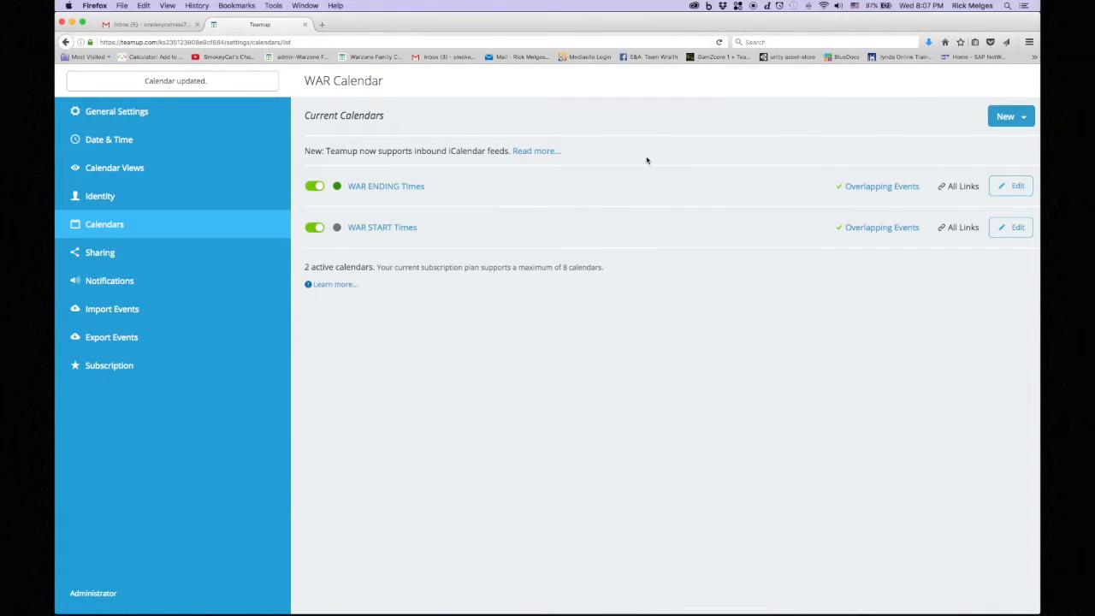
Step: Add a third calendar named "WAR SEARCH TIMES" to the calendar list and save it
{"action": "left_click", "coordinate": [1006, 116]}
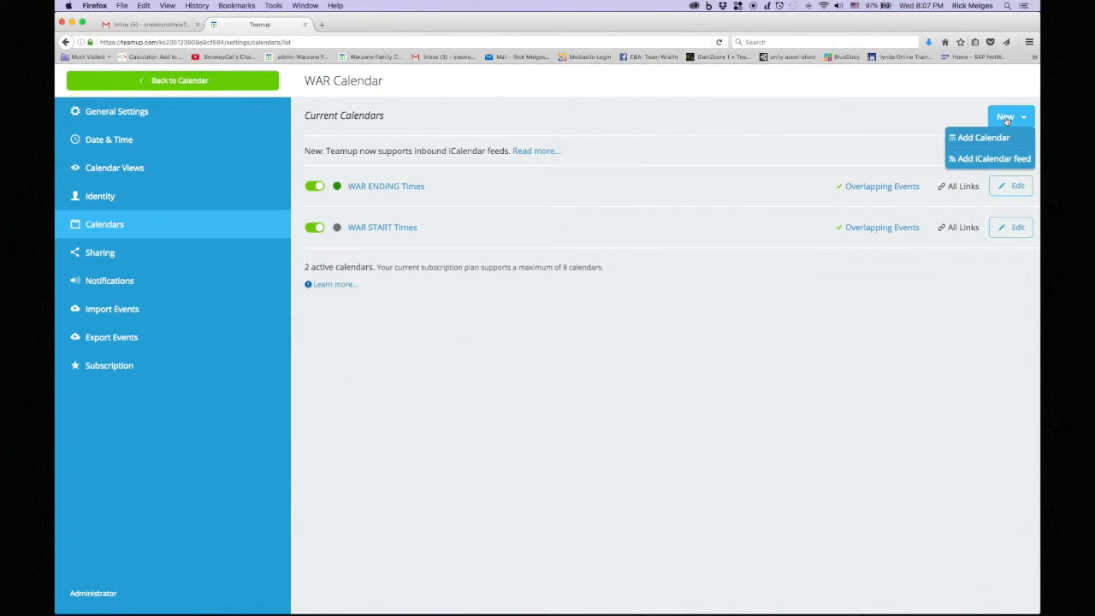
{"action": "left_click", "coordinate": [1003, 138]}
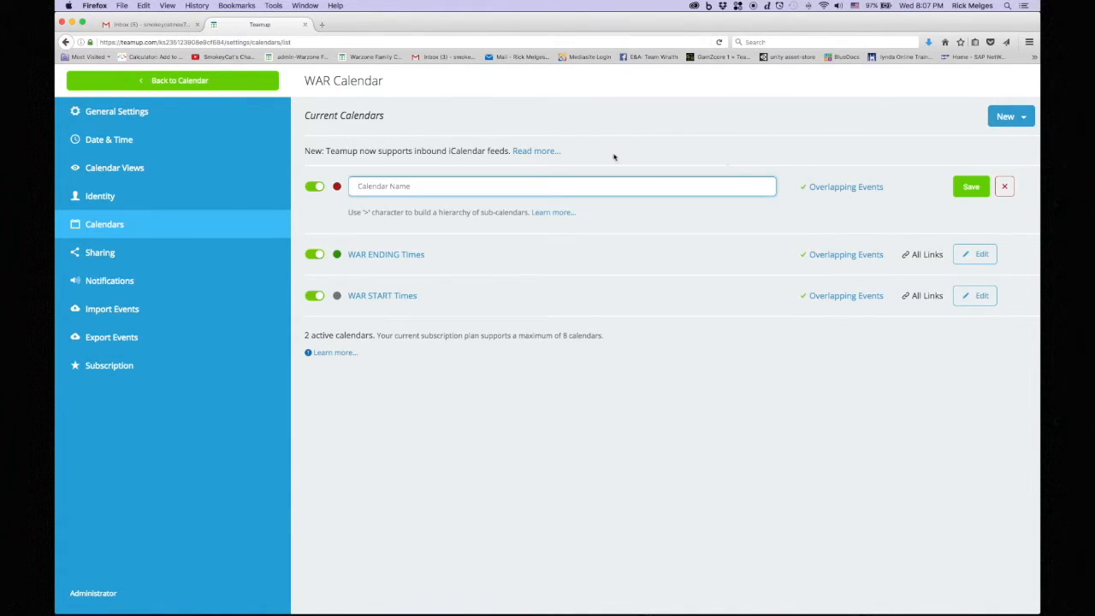
{"action": "left_click", "coordinate": [450, 186]}
{"action": "type", "text": "WAR "}
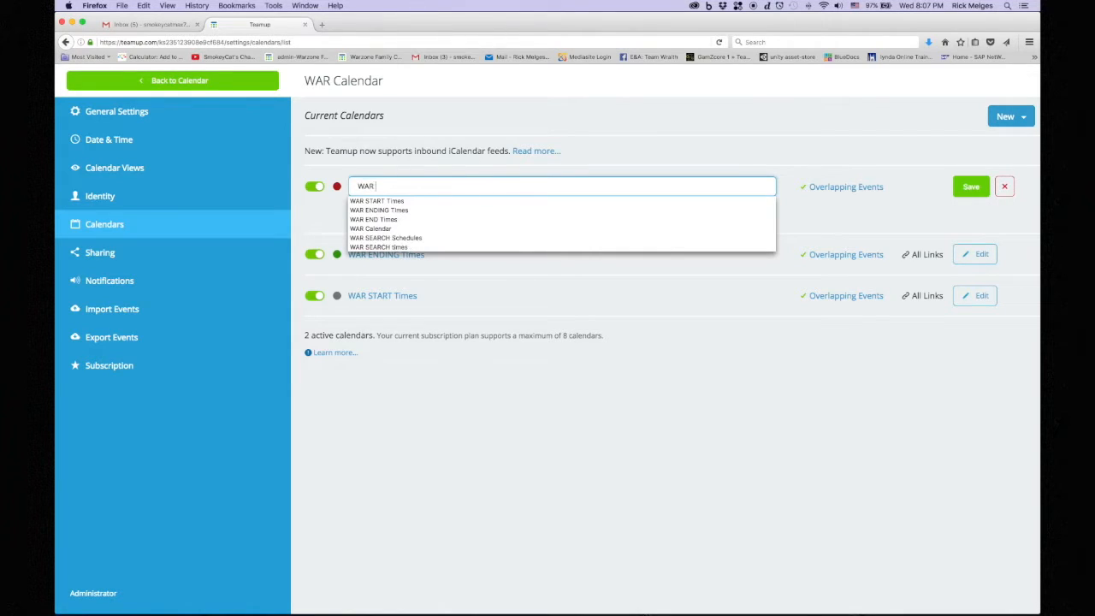
{"action": "type", "text": "SEARCH TIMES"}
{"action": "left_click", "coordinate": [707, 157]}
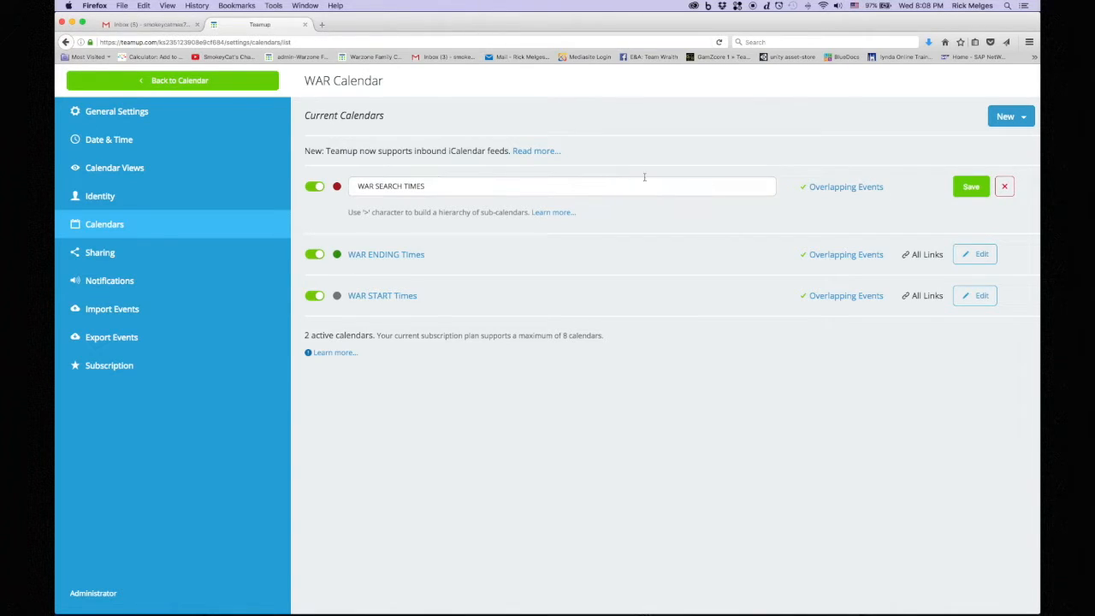
{"action": "left_click", "coordinate": [970, 190]}
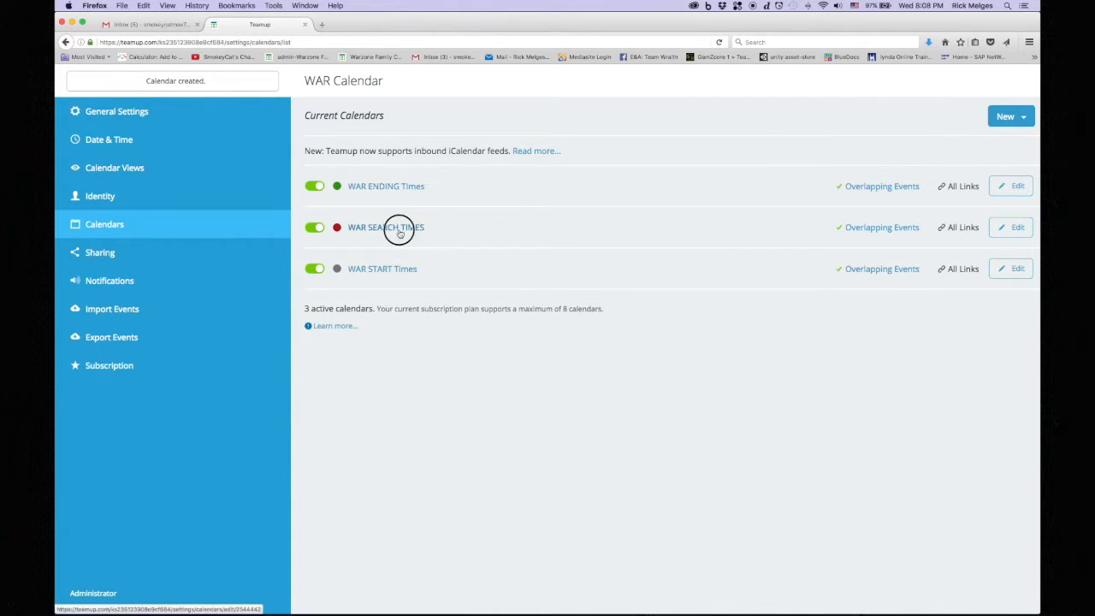
Step: Change the WAR SEARCH TIMES calendar's color to a brighter red and save it
{"action": "left_click", "coordinate": [399, 229]}
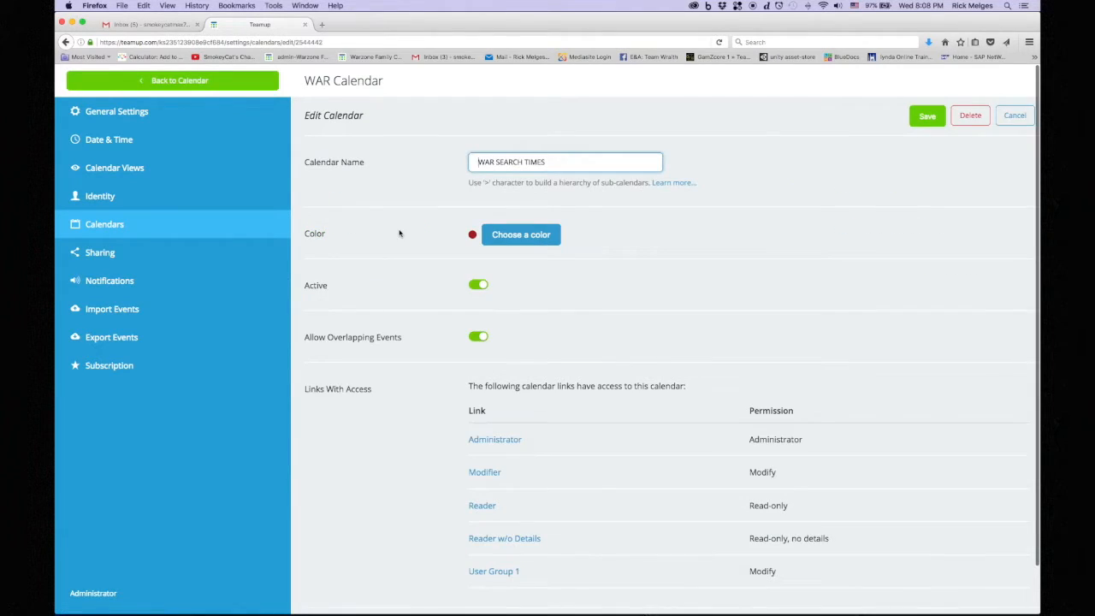
{"action": "left_click", "coordinate": [505, 237]}
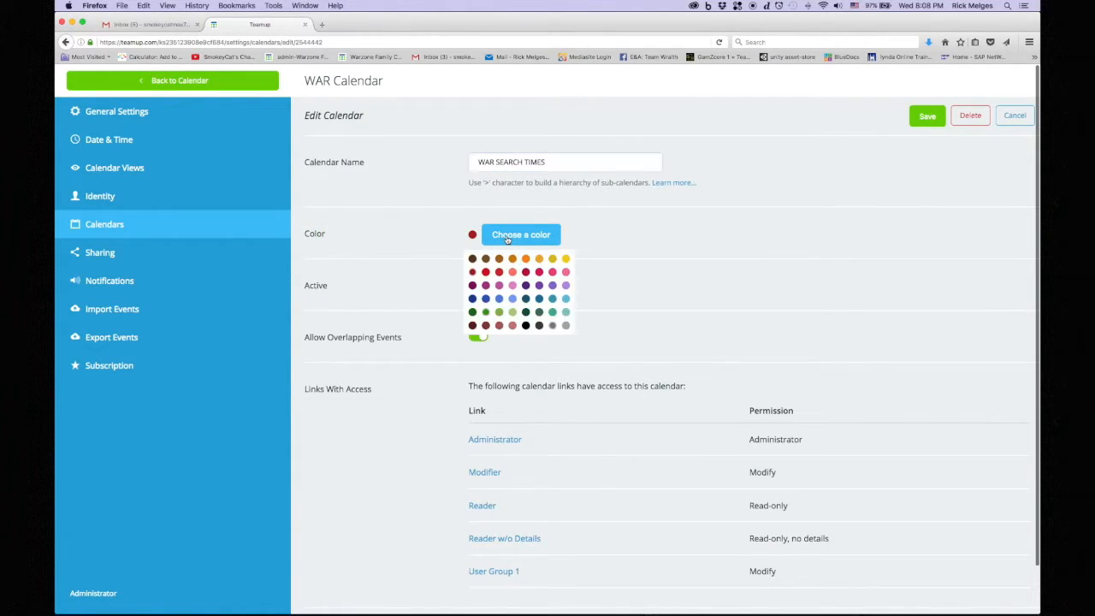
{"action": "left_click", "coordinate": [486, 272]}
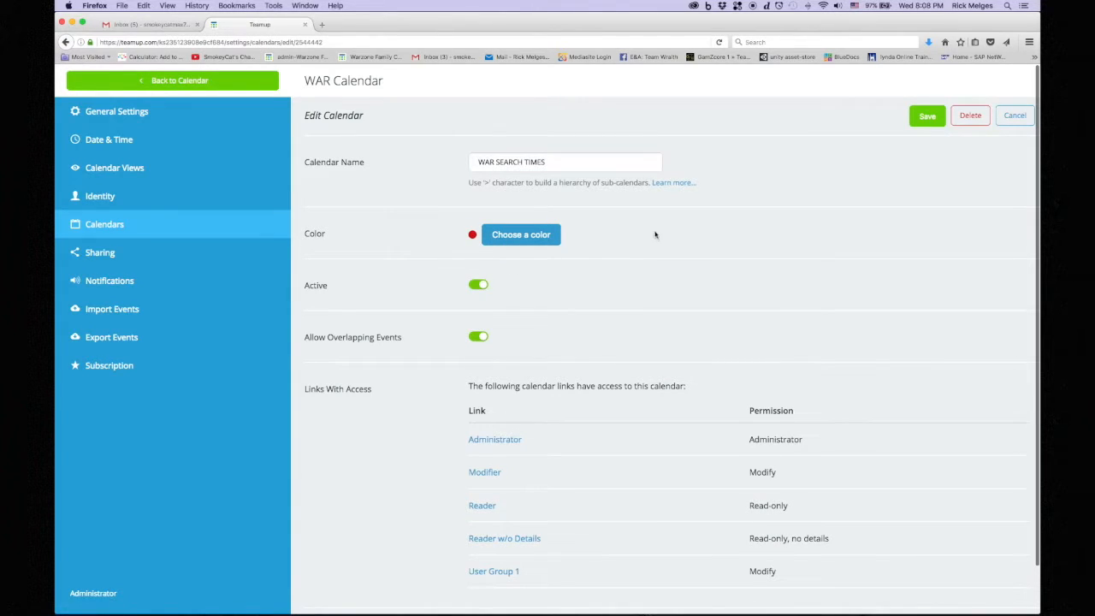
{"action": "left_click", "coordinate": [928, 117]}
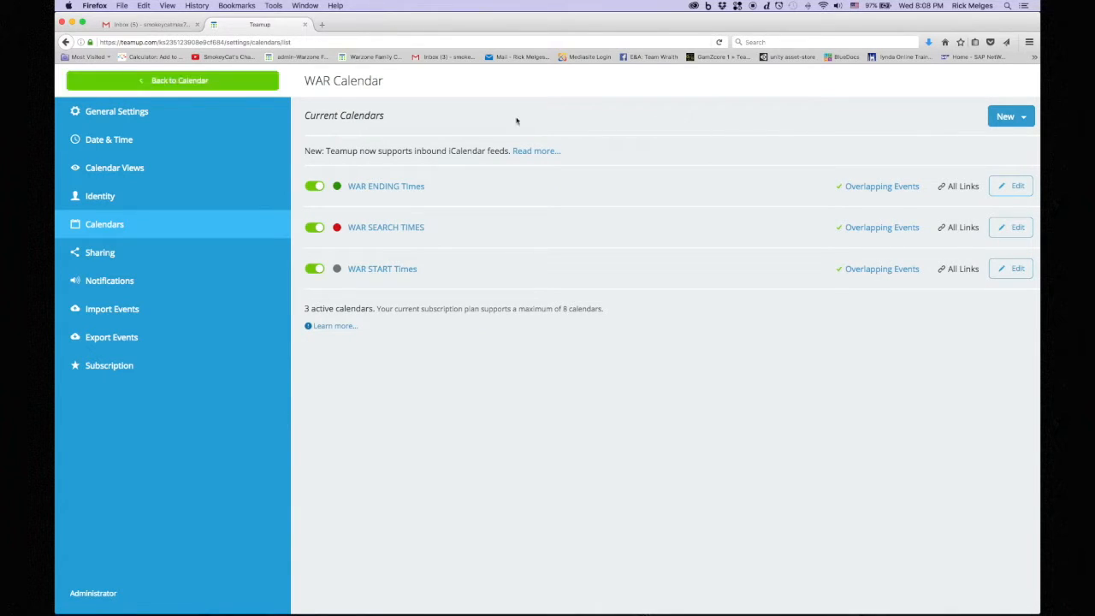
Step: View the calendar, reopen its settings, and enable automatic time zone detection in the date and time settings
{"action": "left_click", "coordinate": [172, 86]}
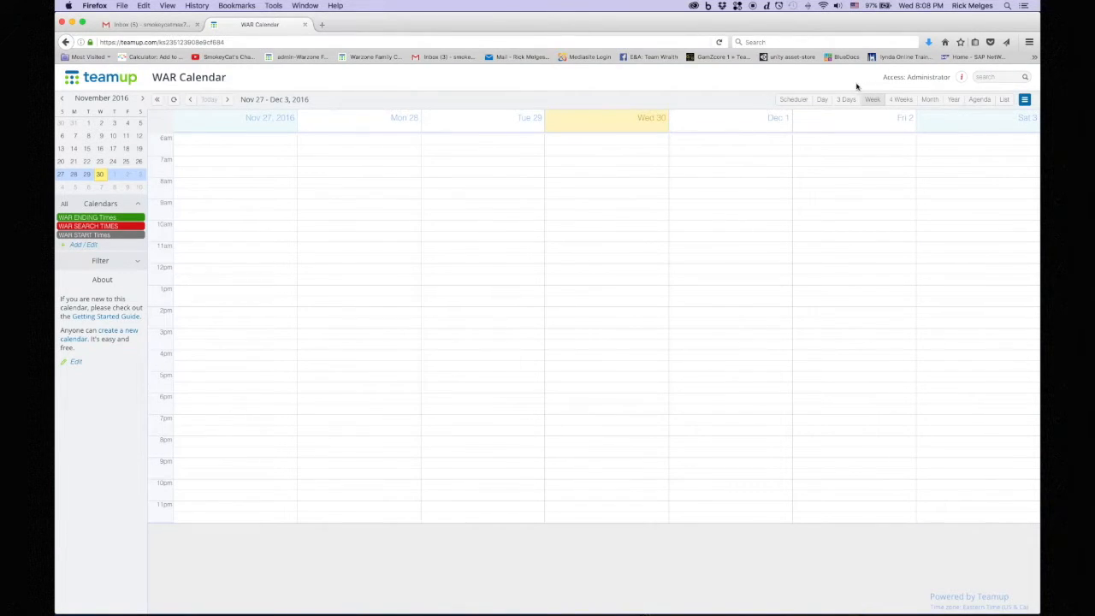
{"action": "left_click", "coordinate": [76, 362]}
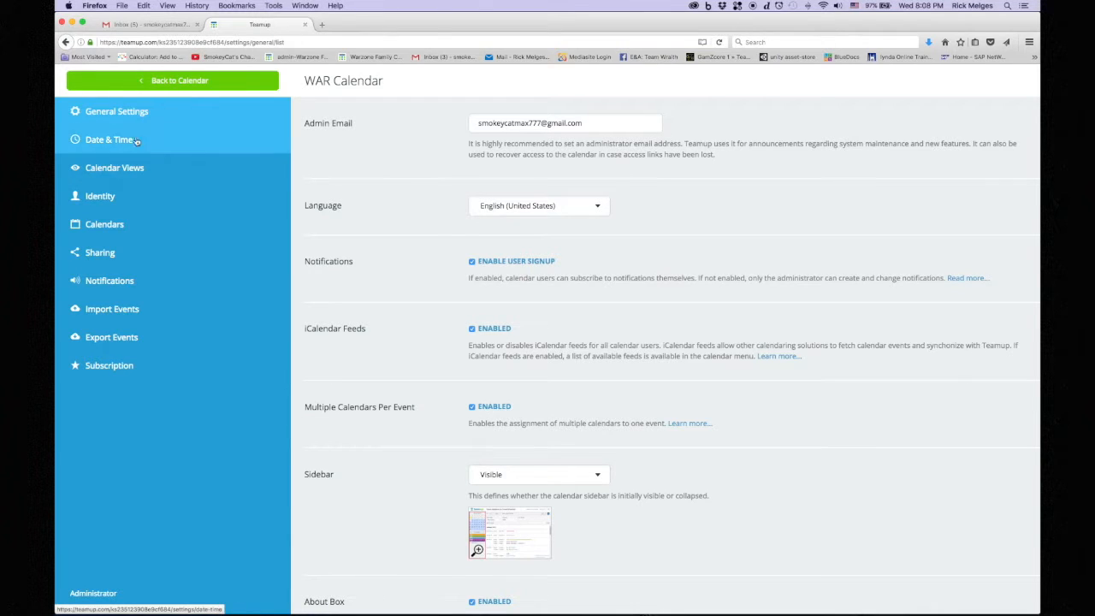
{"action": "scroll", "coordinate": [456, 213], "scroll_direction": "down", "scroll_amount": 2}
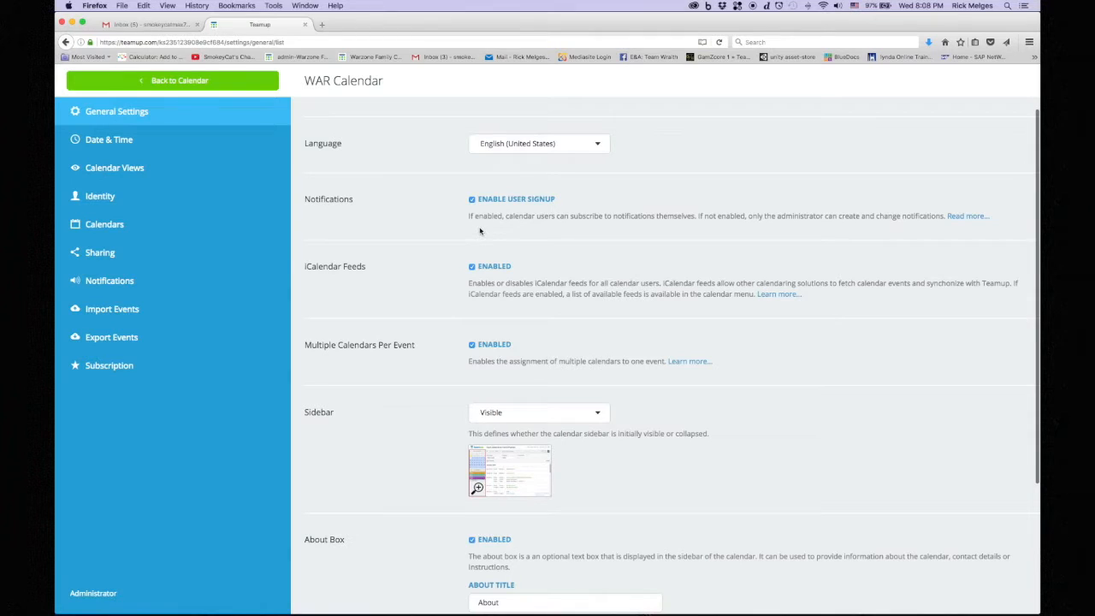
{"action": "left_click", "coordinate": [220, 82]}
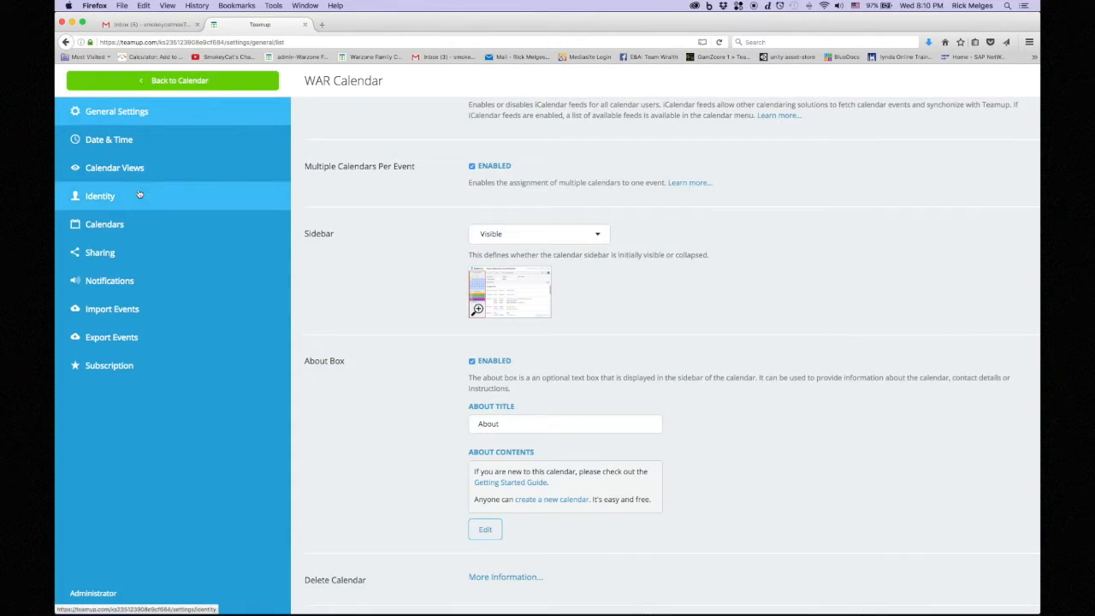
{"action": "left_click", "coordinate": [115, 138]}
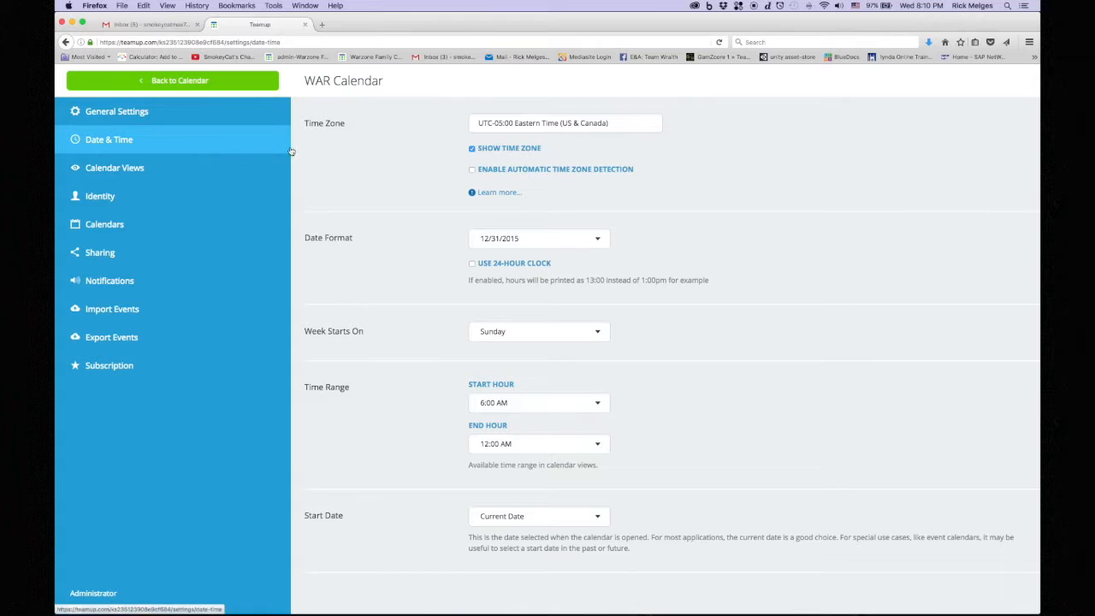
{"action": "left_click", "coordinate": [471, 171]}
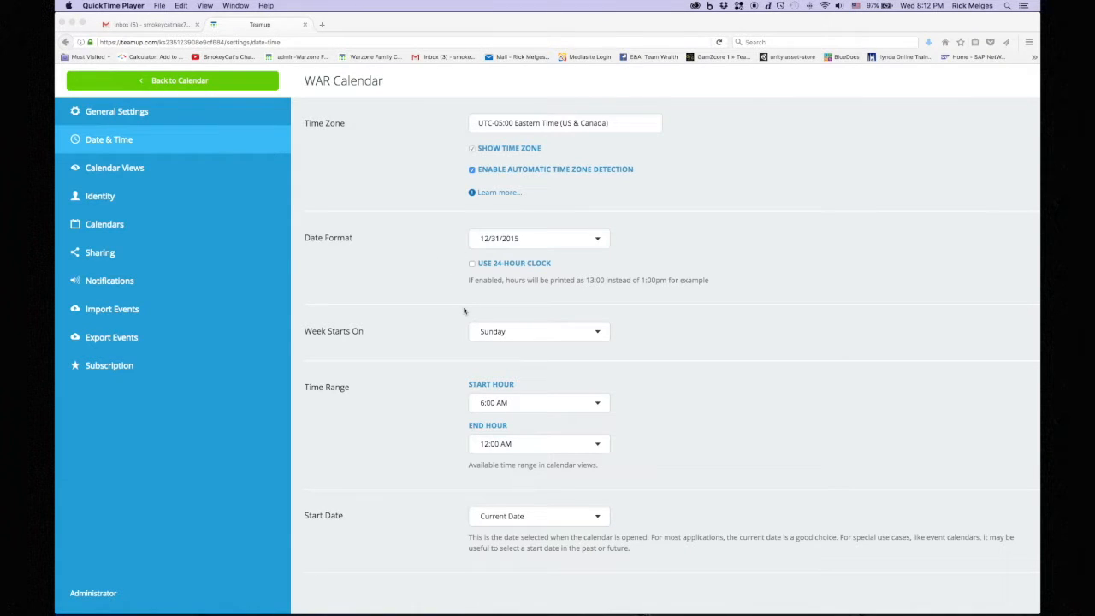
Step: Review the available date formats and keep 12/31/2015
{"action": "left_click", "coordinate": [599, 240]}
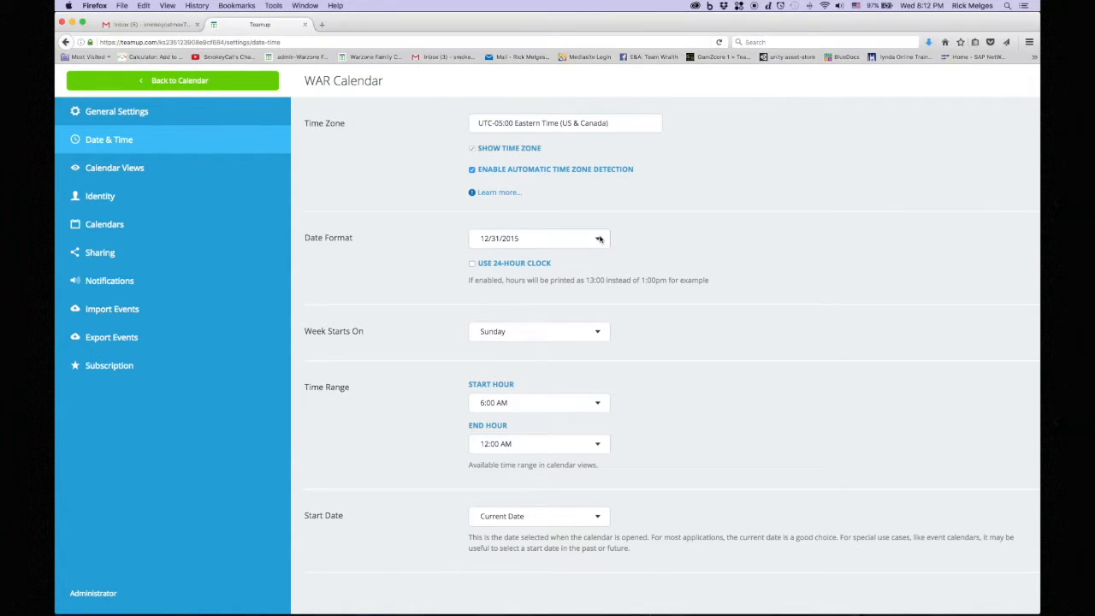
{"action": "left_click", "coordinate": [599, 240]}
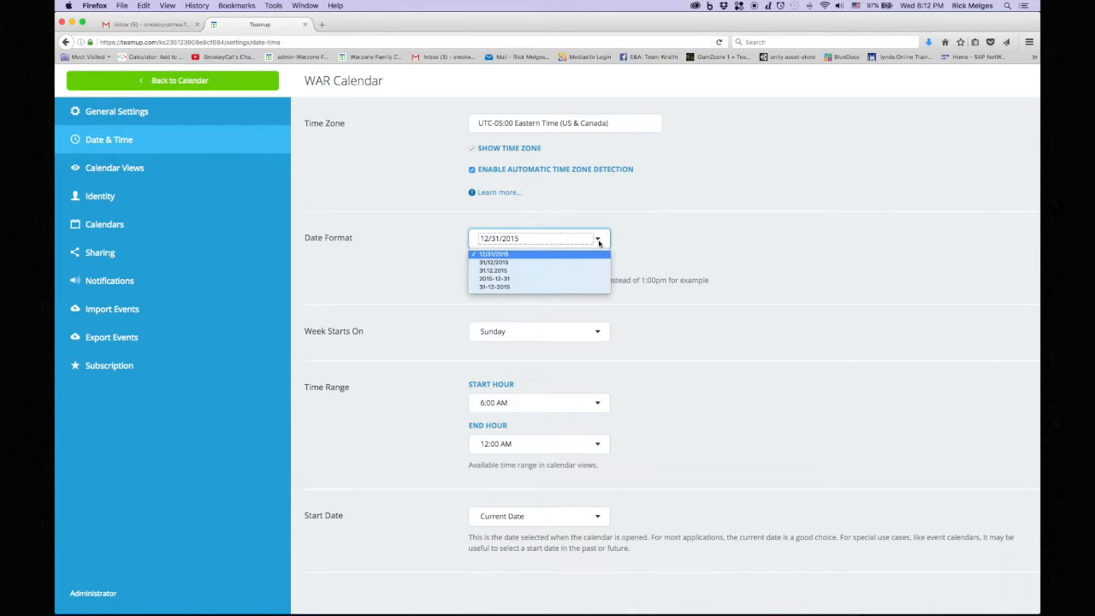
{"action": "left_click", "coordinate": [599, 241]}
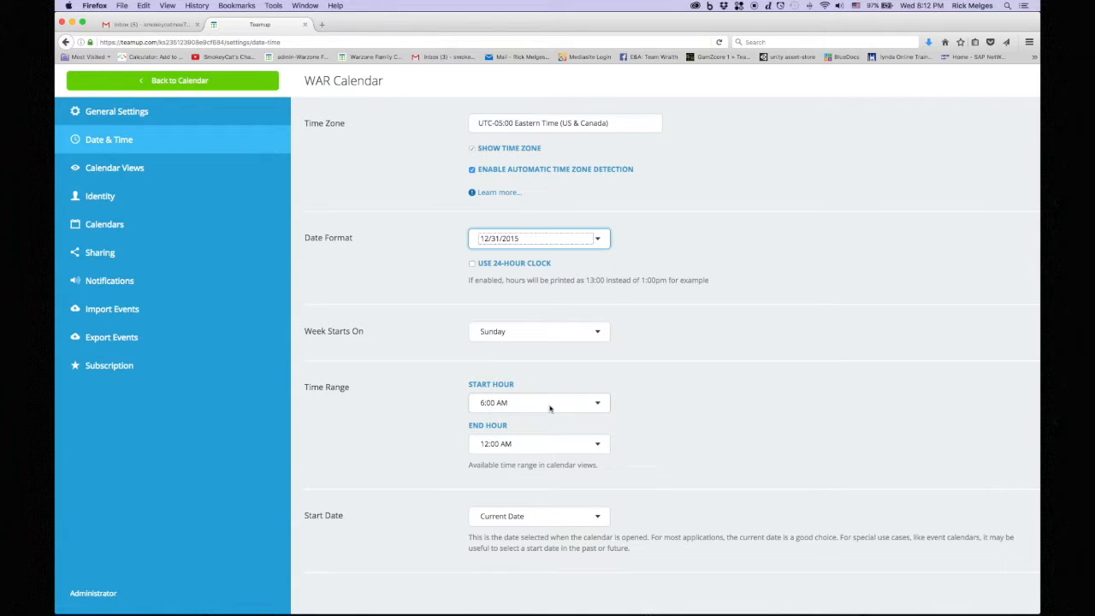
Step: Set the time range's start and end hours to 12:00 AM and keep Current Date as the start date
{"action": "left_click", "coordinate": [597, 404]}
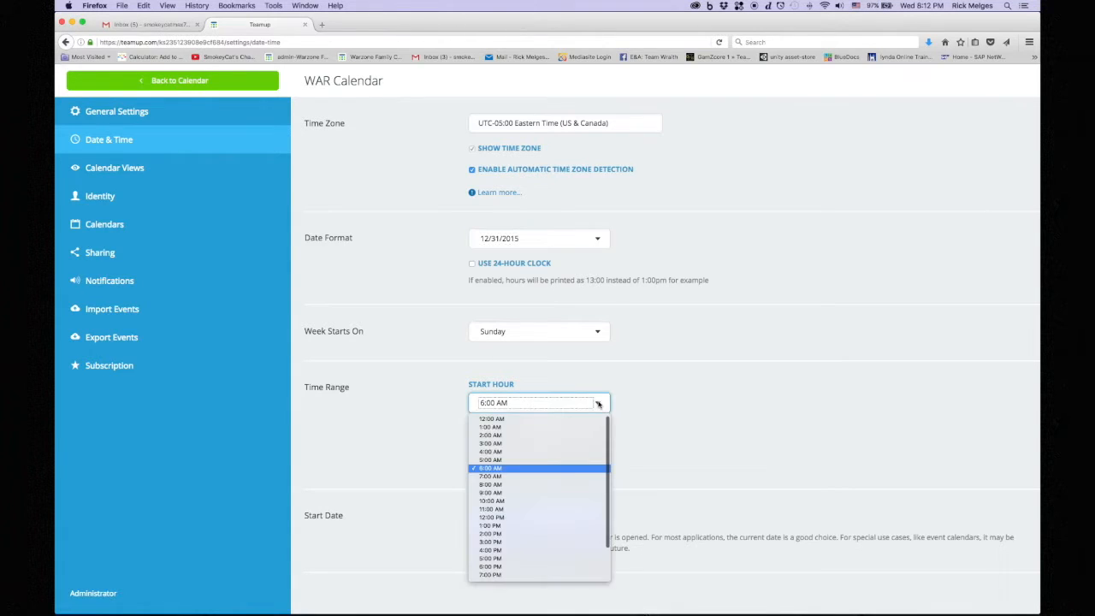
{"action": "left_click", "coordinate": [535, 421]}
{"action": "left_click", "coordinate": [536, 443]}
{"action": "left_click", "coordinate": [536, 427]}
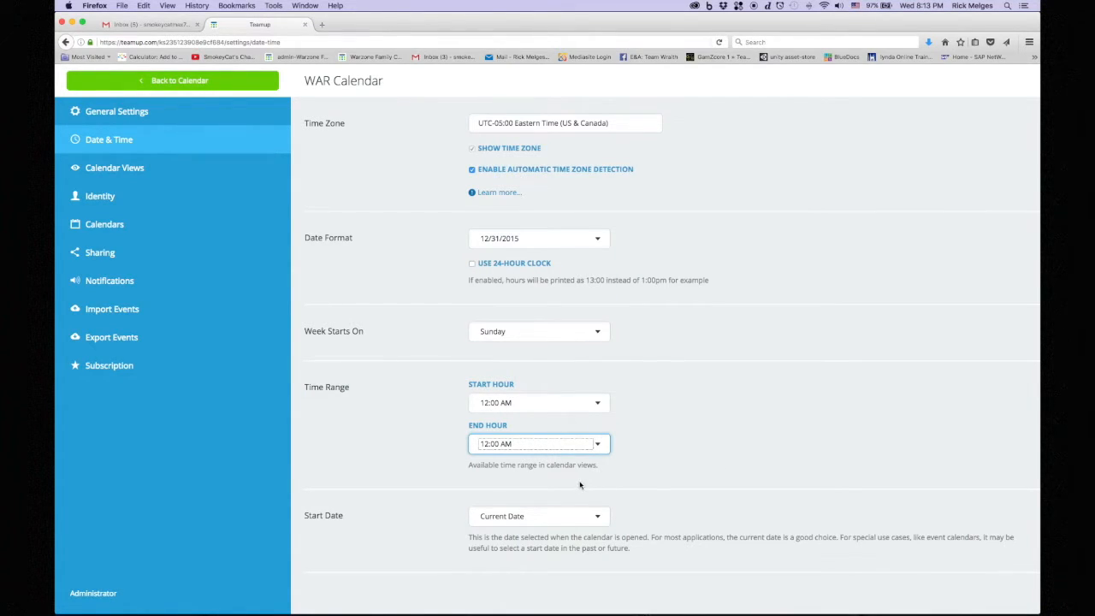
{"action": "left_click", "coordinate": [591, 517]}
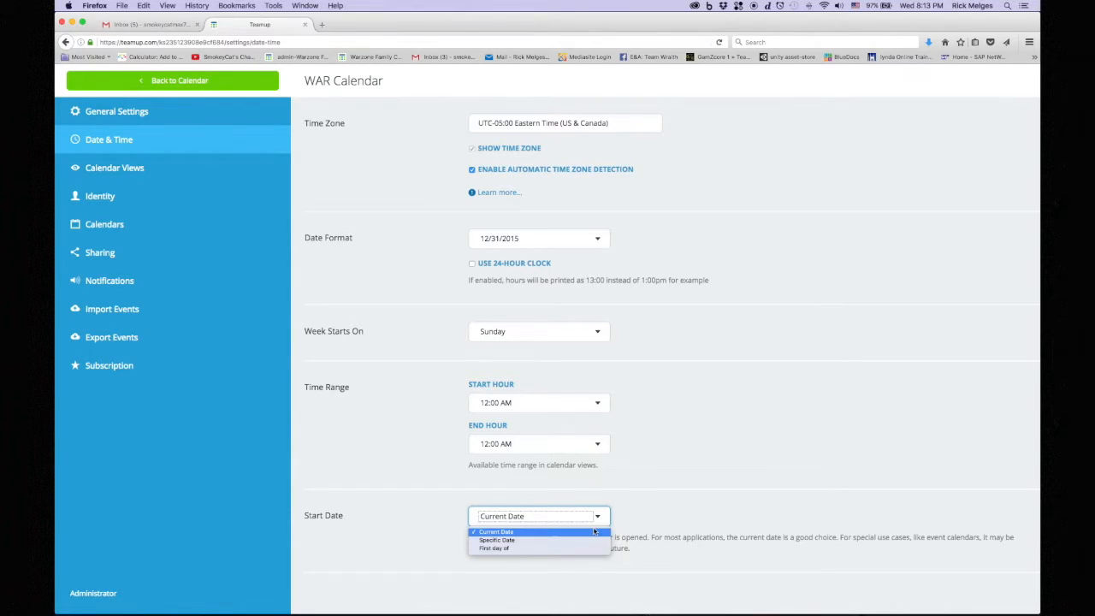
{"action": "left_click", "coordinate": [595, 531]}
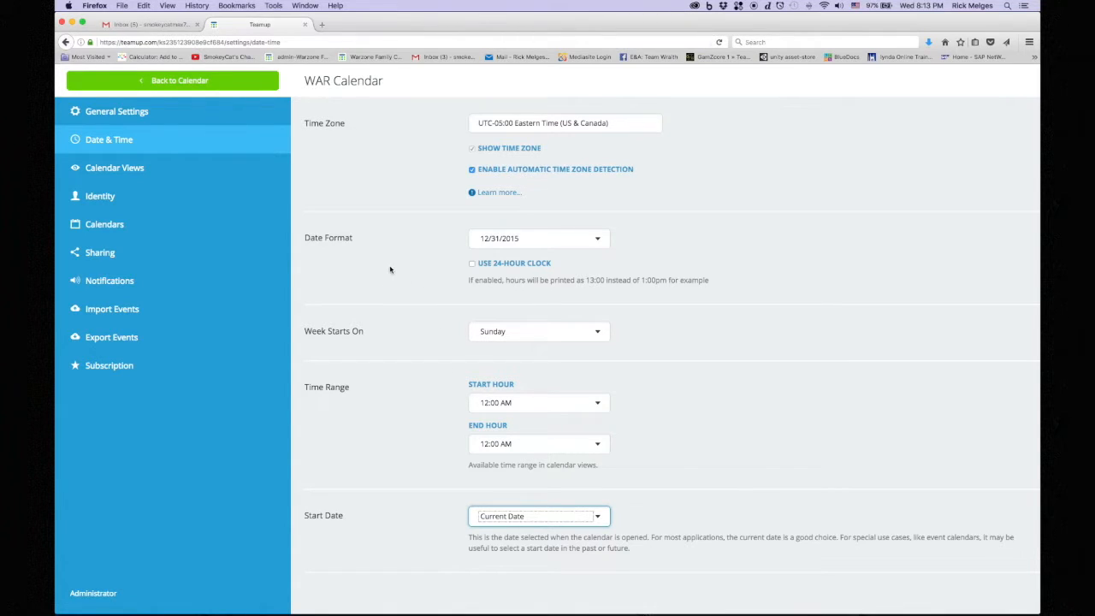
Step: Set the default calendar view to List View, then return to the calendar and display it as a list
{"action": "left_click", "coordinate": [132, 168]}
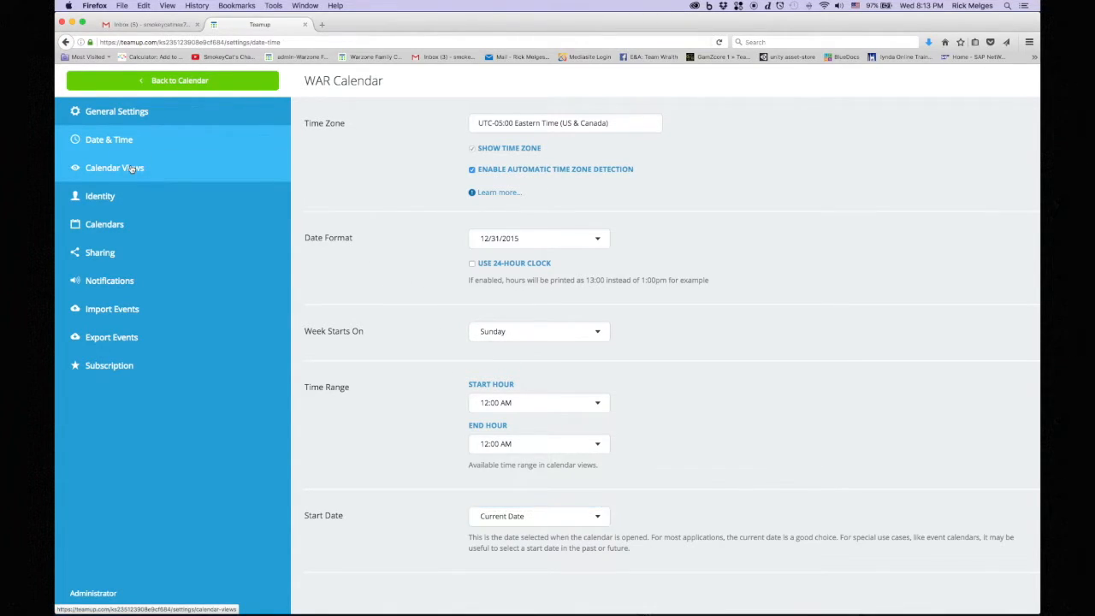
{"action": "left_click", "coordinate": [550, 173]}
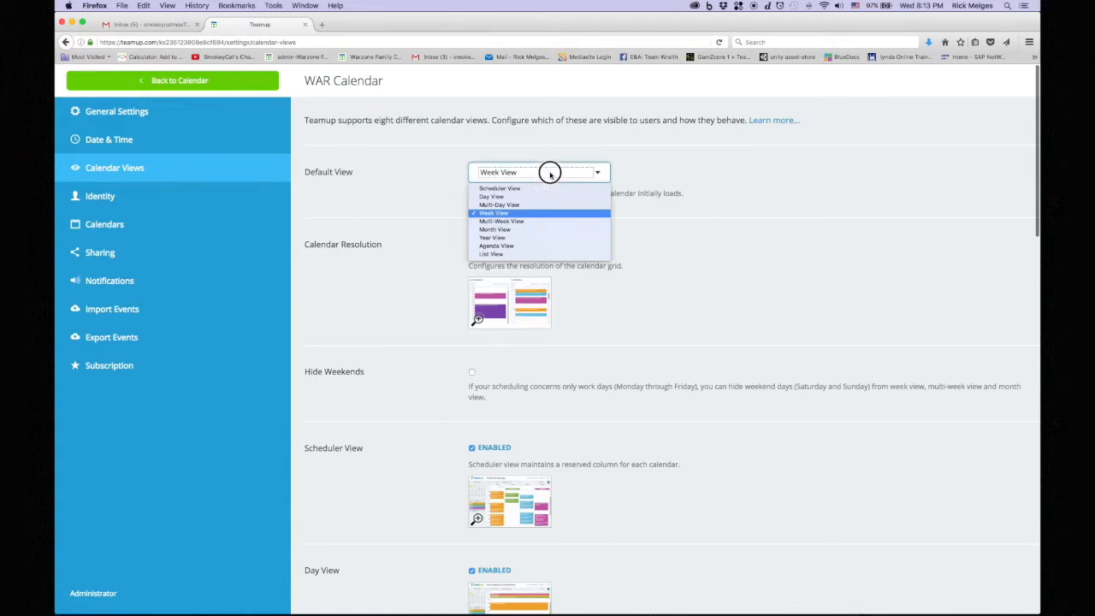
{"action": "left_click", "coordinate": [519, 254]}
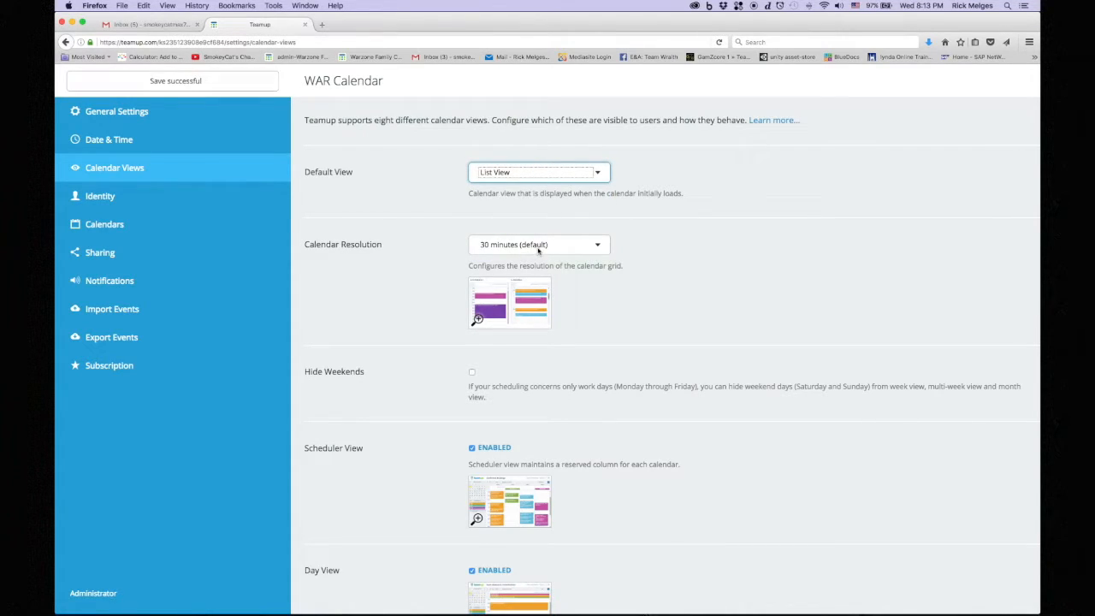
{"action": "left_click", "coordinate": [185, 84]}
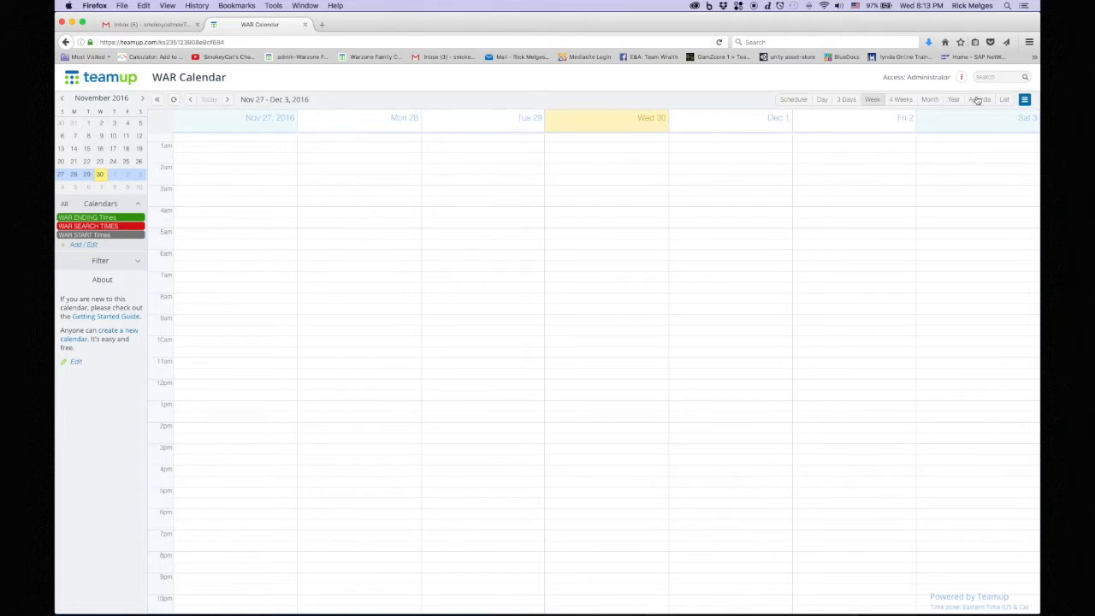
{"action": "left_click", "coordinate": [1006, 100]}
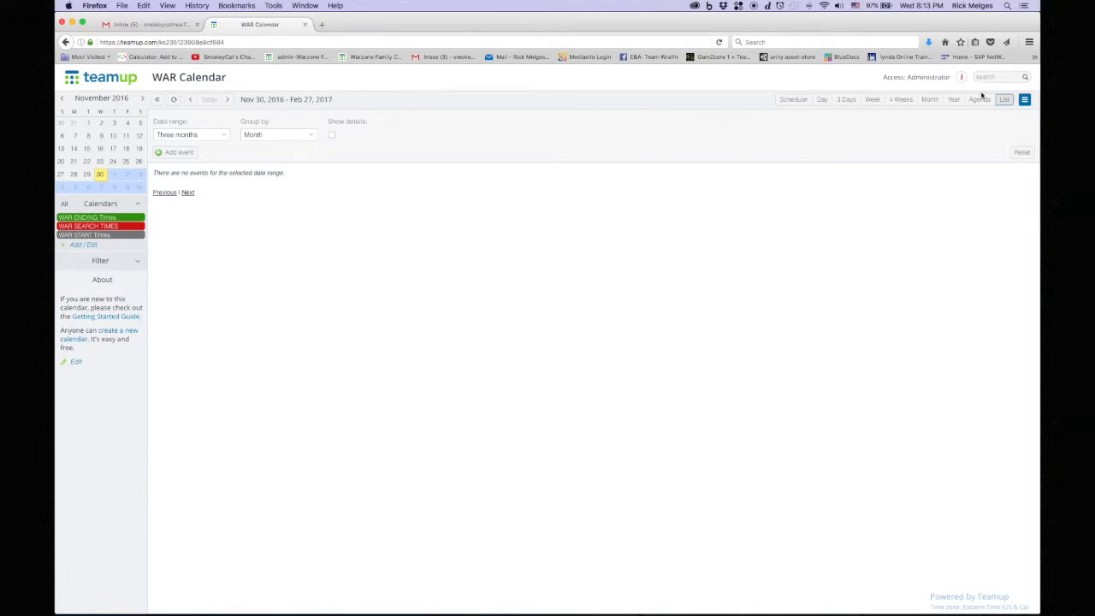
Step: Reopen the calendar's settings and go back to the calendar view options
{"action": "left_click", "coordinate": [1025, 101]}
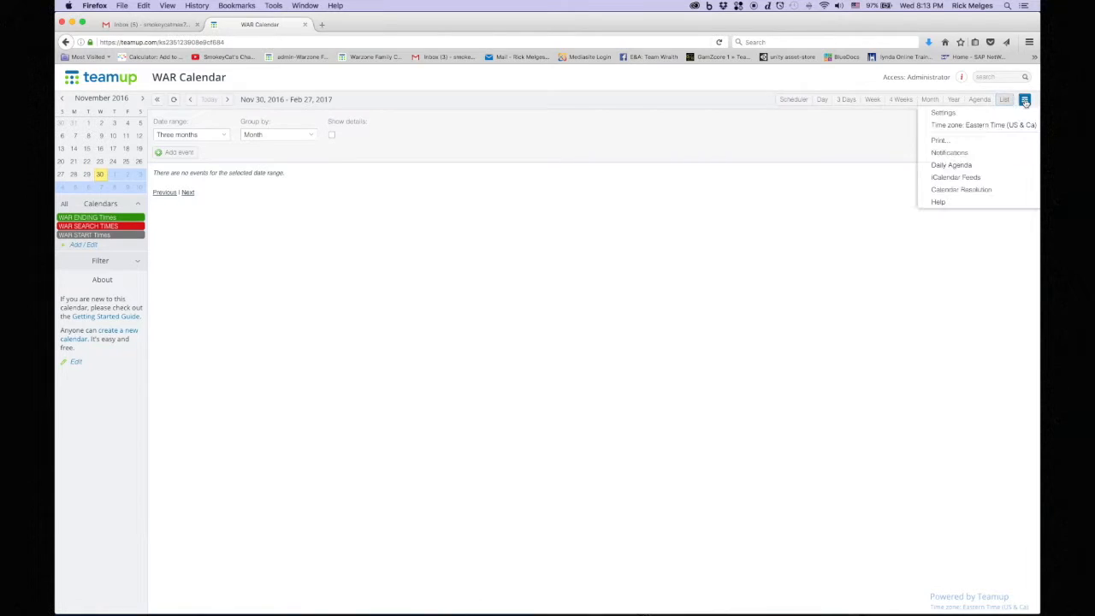
{"action": "left_click", "coordinate": [980, 112]}
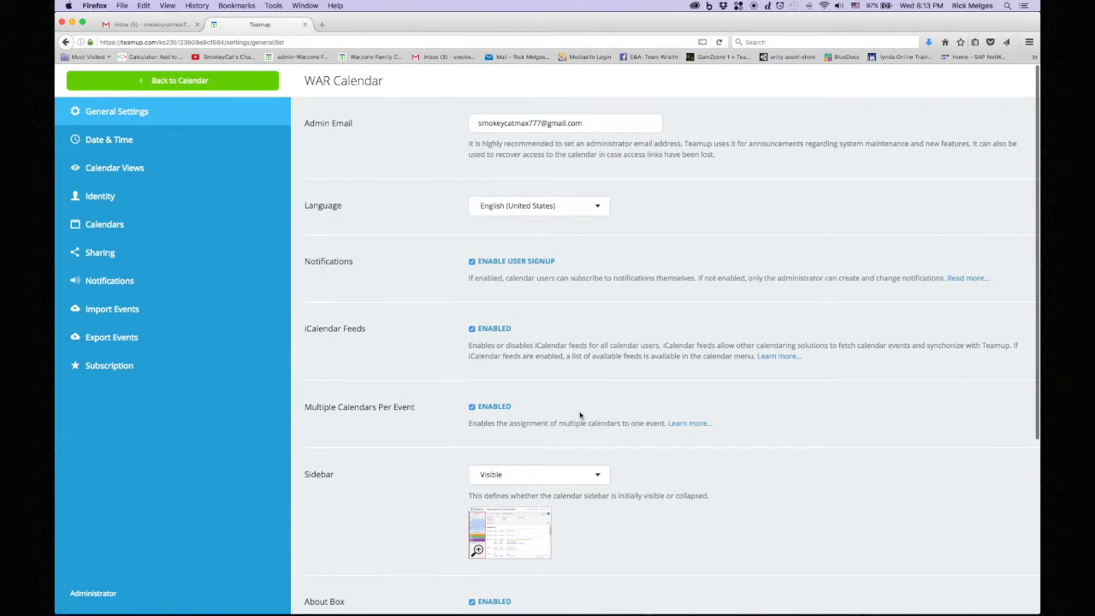
{"action": "scroll", "coordinate": [574, 420], "scroll_direction": "down", "scroll_amount": 2}
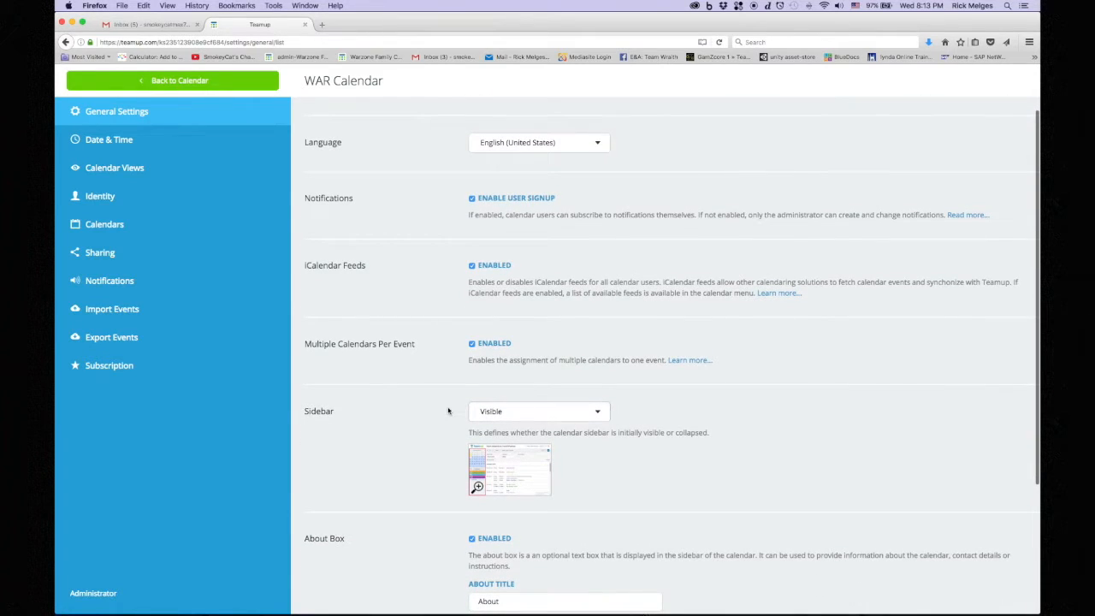
{"action": "left_click", "coordinate": [116, 168]}
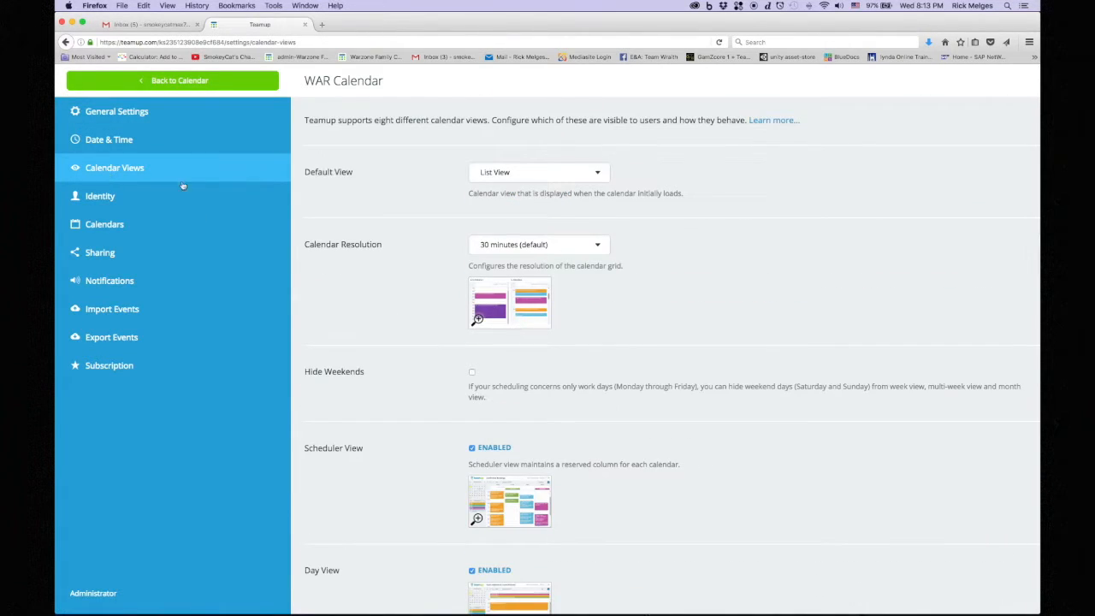
Step: Check the example comparing grid resolutions and set the calendar resolution to 10 minutes
{"action": "left_click", "coordinate": [571, 247]}
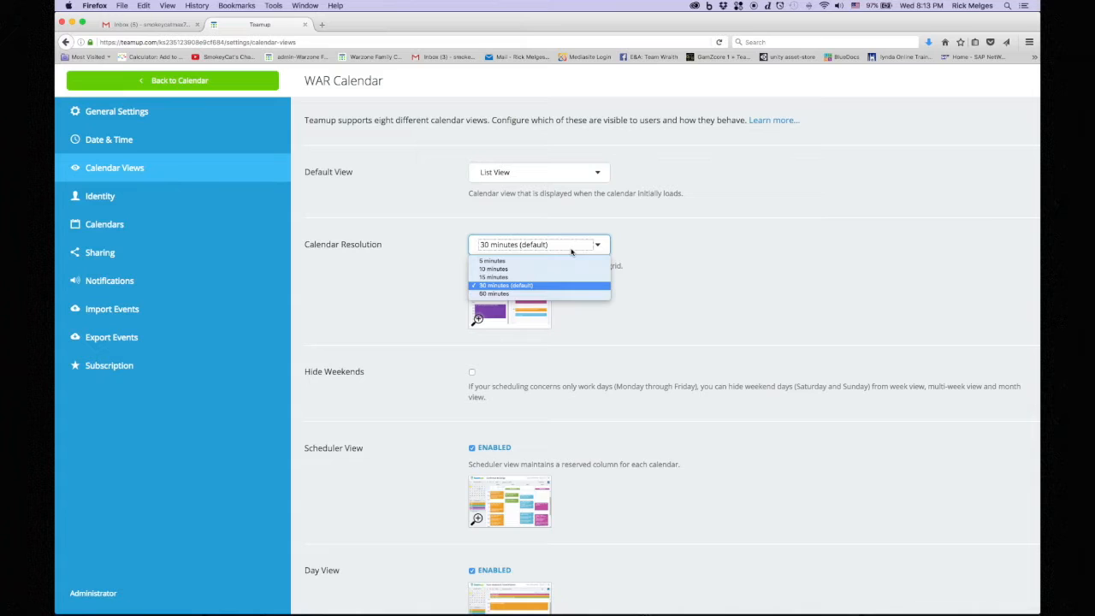
{"action": "left_click", "coordinate": [676, 243]}
{"action": "left_click", "coordinate": [479, 323]}
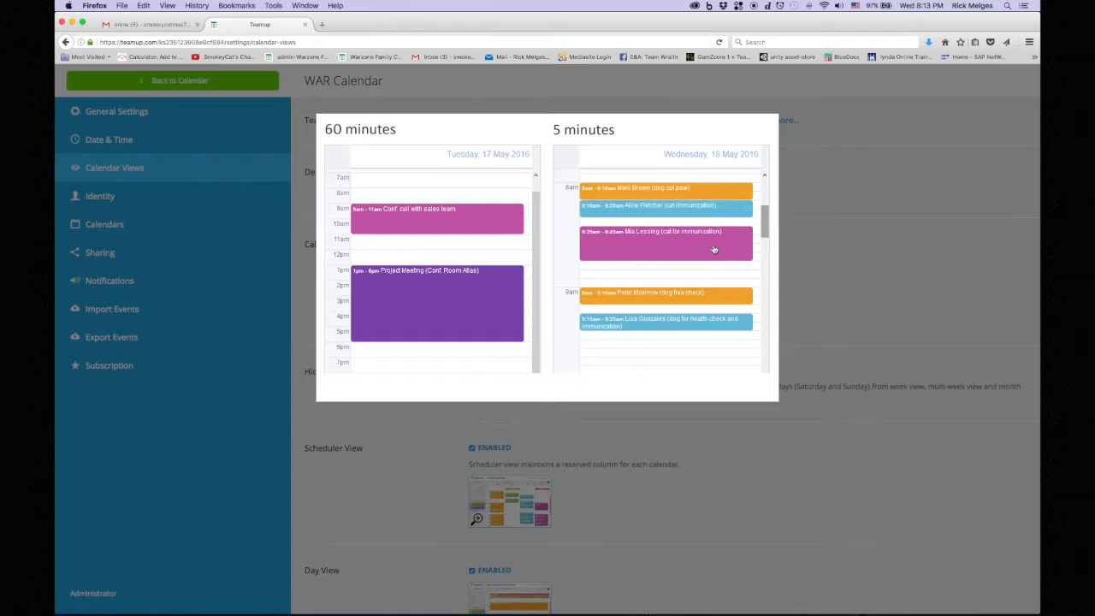
{"action": "left_click", "coordinate": [806, 133]}
{"action": "left_click", "coordinate": [549, 254]}
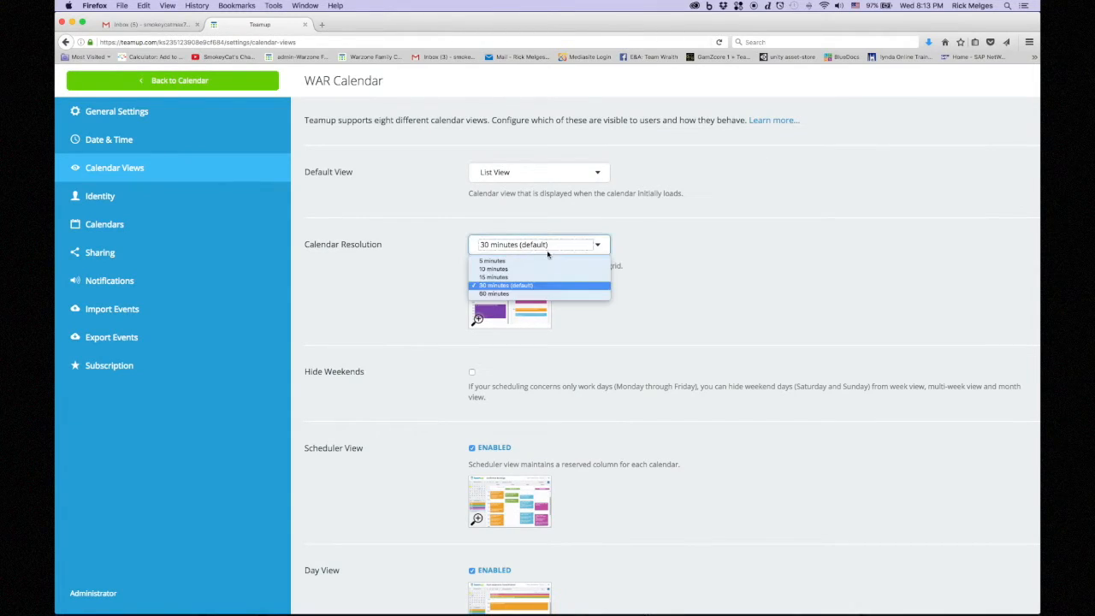
{"action": "left_click", "coordinate": [544, 269]}
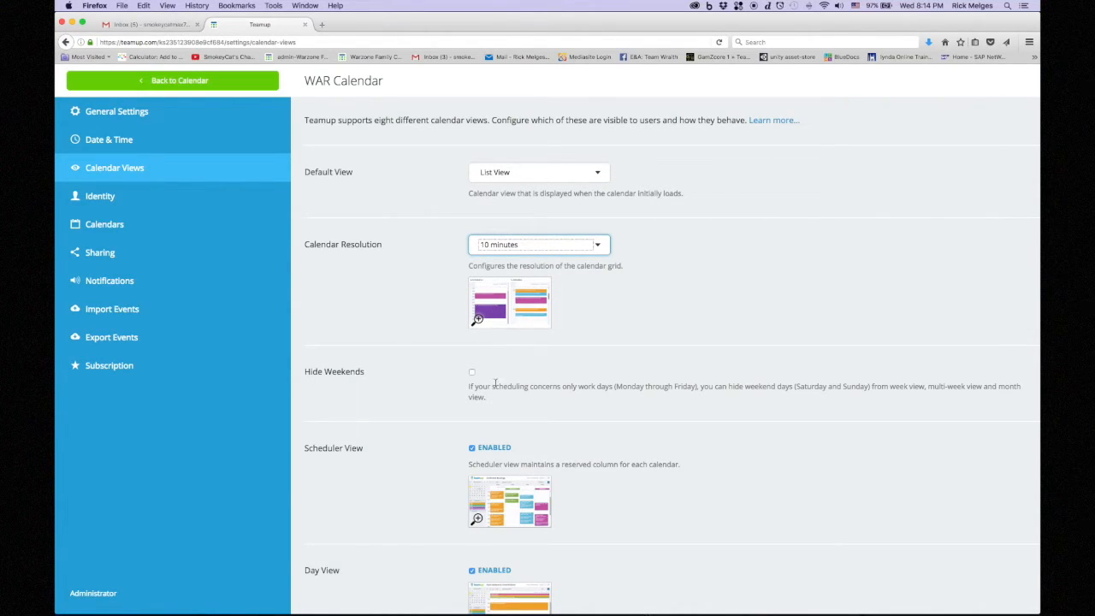
Step: Disable the Month View, Multi-Week View and Year View in the calendar view options
{"action": "scroll", "coordinate": [469, 382], "scroll_direction": "down", "scroll_amount": 3}
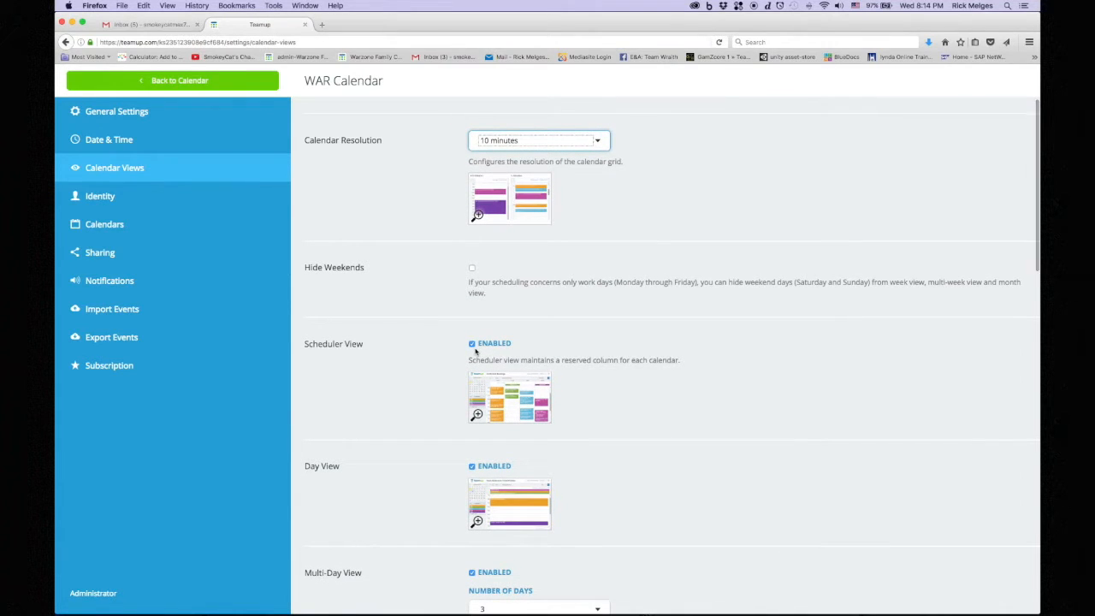
{"action": "scroll", "coordinate": [450, 365], "scroll_direction": "down", "scroll_amount": 4}
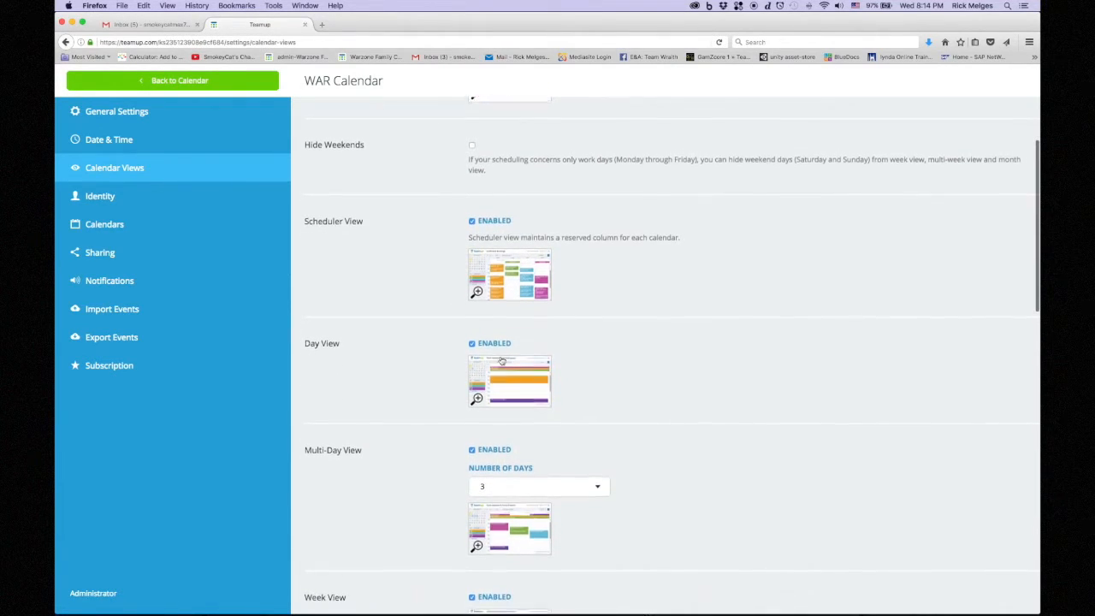
{"action": "scroll", "coordinate": [444, 382], "scroll_direction": "down", "scroll_amount": 2}
{"action": "scroll", "coordinate": [513, 380], "scroll_direction": "down", "scroll_amount": 2}
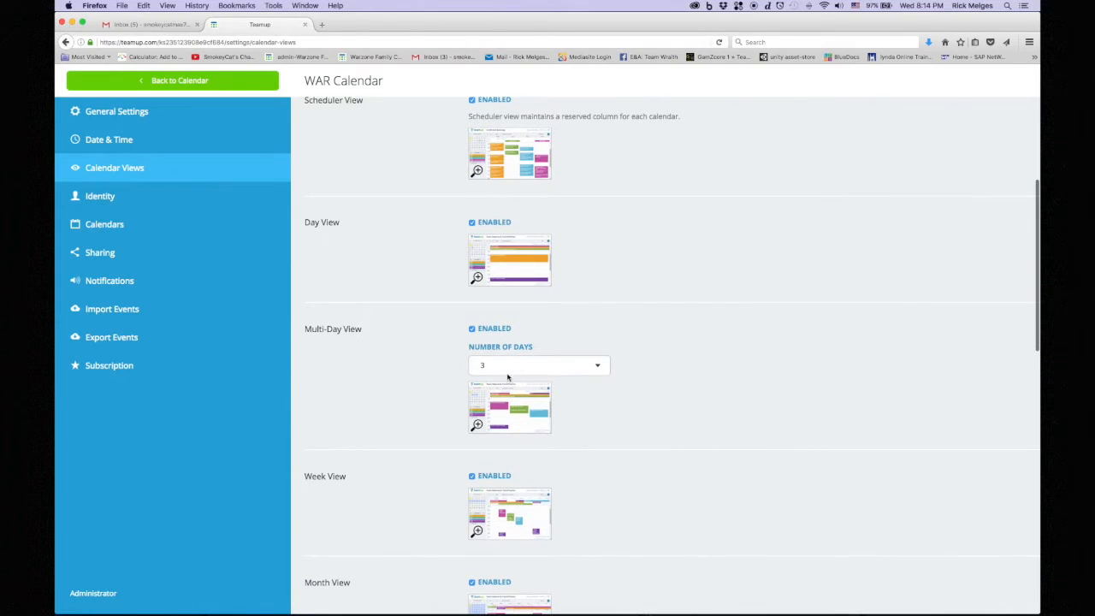
{"action": "scroll", "coordinate": [439, 379], "scroll_direction": "down", "scroll_amount": 4}
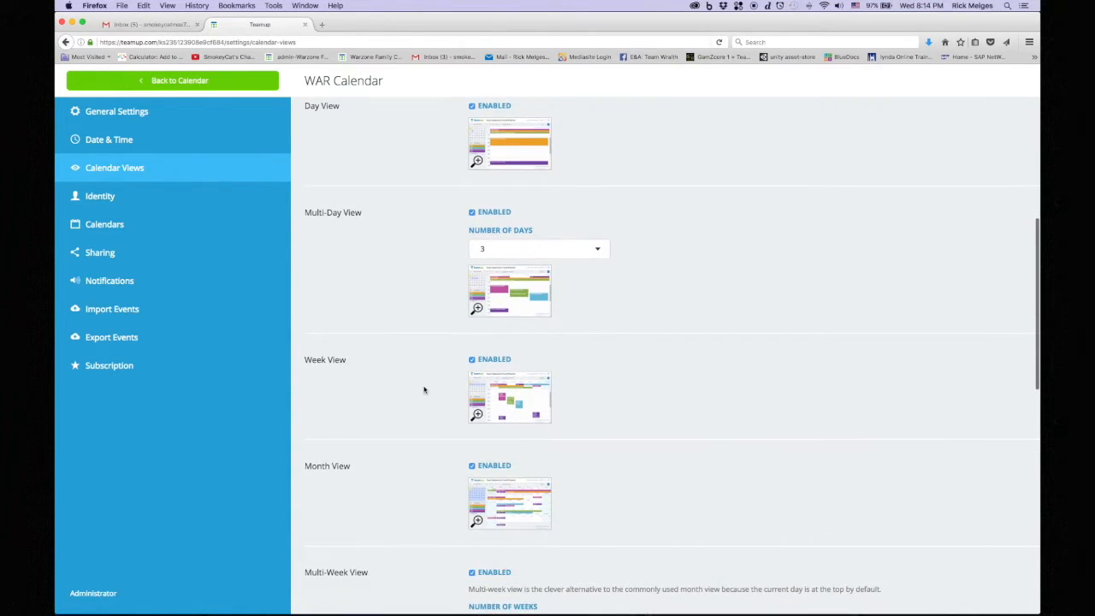
{"action": "scroll", "coordinate": [423, 389], "scroll_direction": "down", "scroll_amount": 2}
{"action": "left_click", "coordinate": [472, 408]}
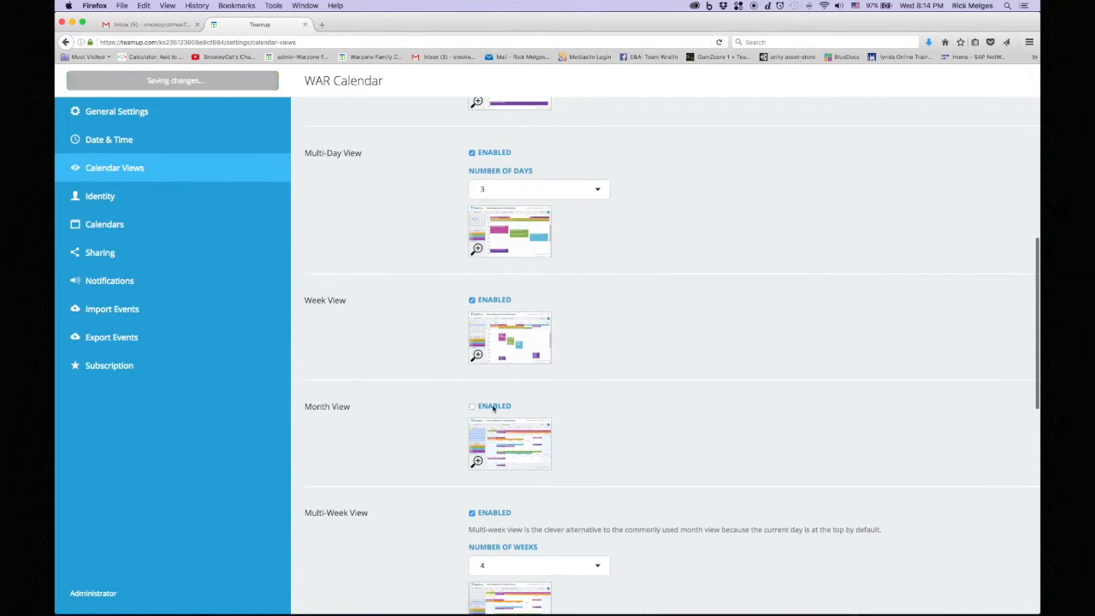
{"action": "scroll", "coordinate": [430, 409], "scroll_direction": "down", "scroll_amount": 3}
{"action": "left_click", "coordinate": [472, 400]}
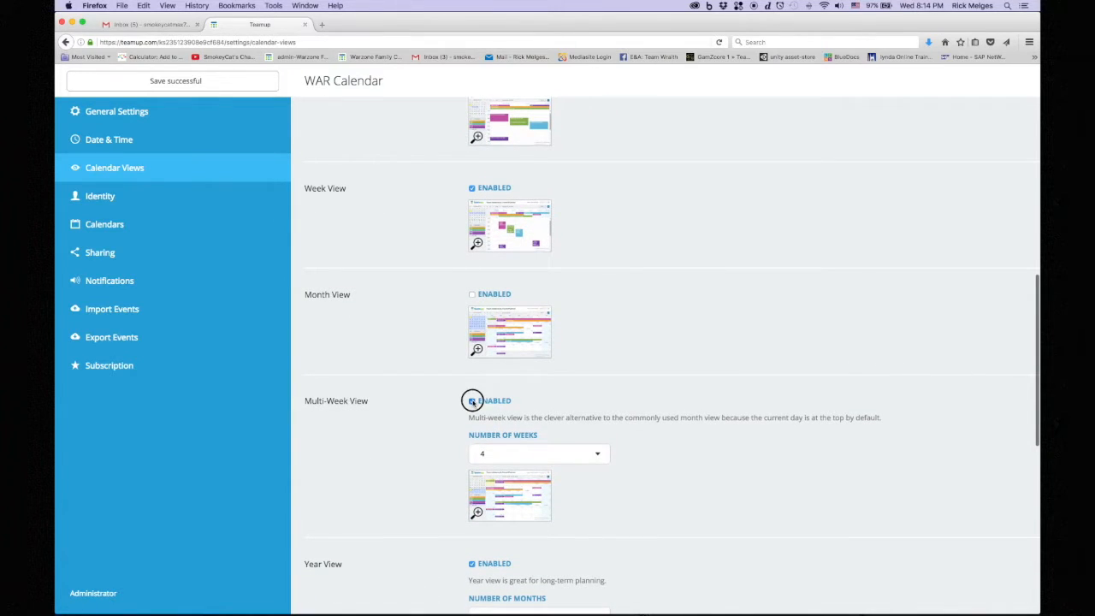
{"action": "scroll", "coordinate": [435, 406], "scroll_direction": "down", "scroll_amount": 5}
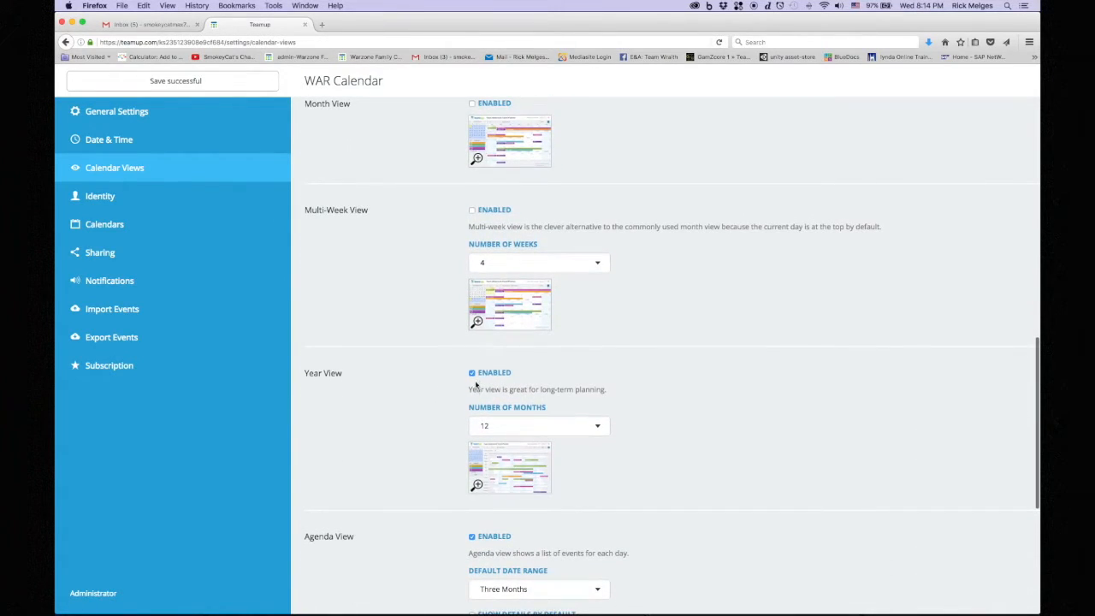
{"action": "left_click", "coordinate": [472, 374]}
Step: Set the List View's default date range to One Week and its default grouping to Week
{"action": "scroll", "coordinate": [411, 378], "scroll_direction": "down", "scroll_amount": 3}
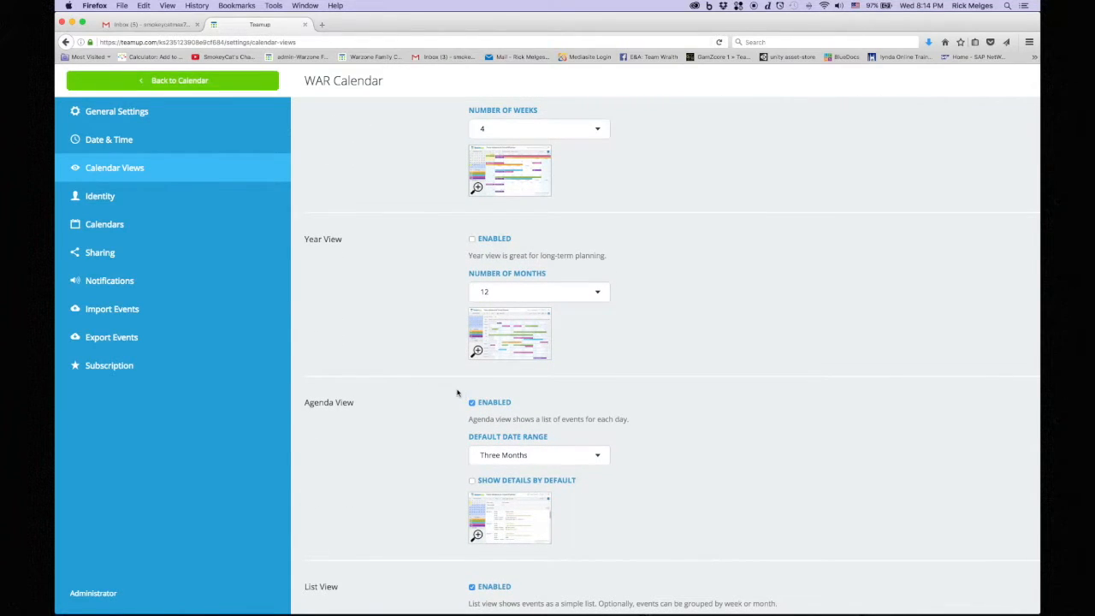
{"action": "scroll", "coordinate": [457, 393], "scroll_direction": "down", "scroll_amount": 4}
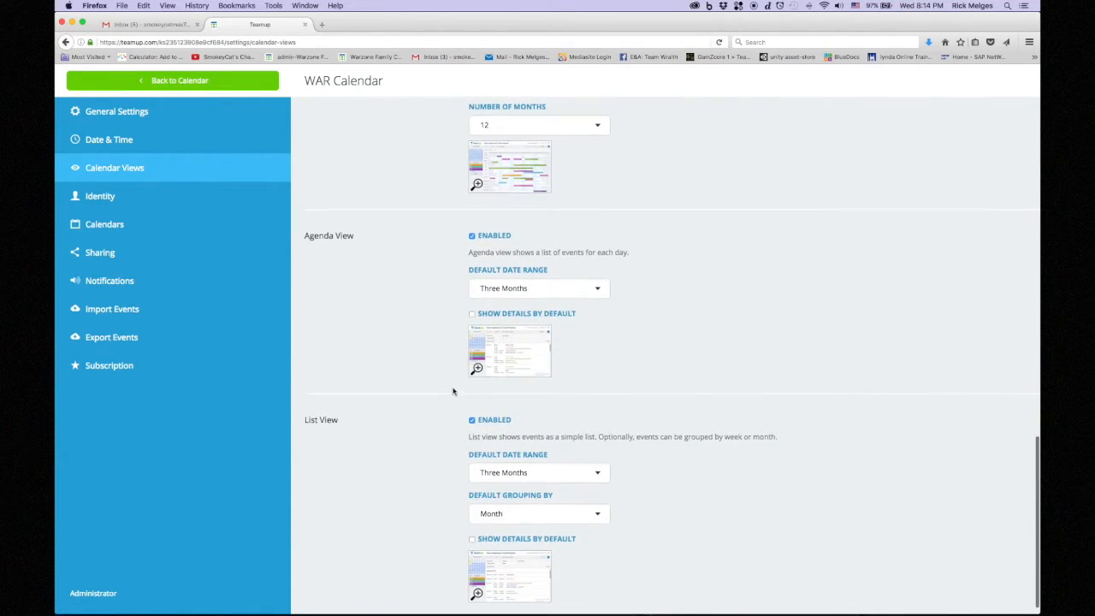
{"action": "left_click", "coordinate": [526, 480]}
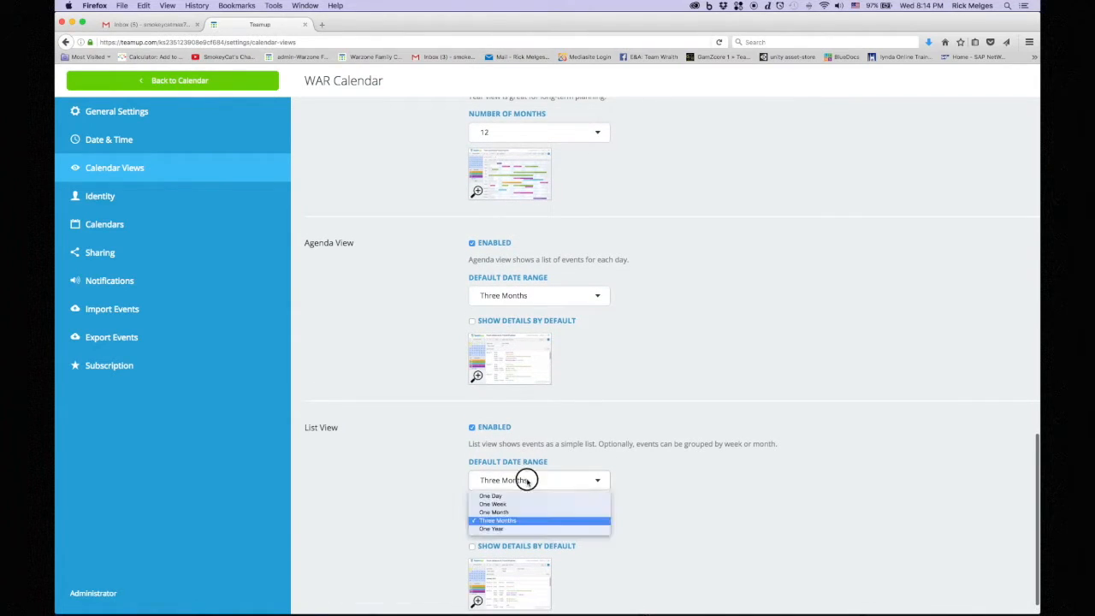
{"action": "left_click", "coordinate": [528, 519]}
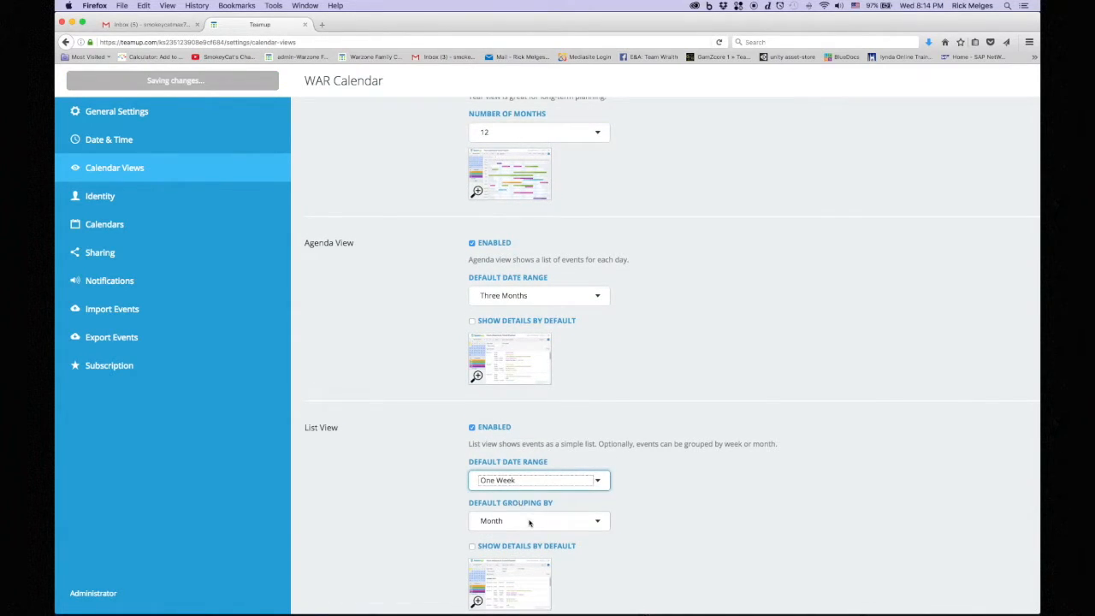
{"action": "left_click", "coordinate": [529, 521]}
{"action": "left_click", "coordinate": [527, 552]}
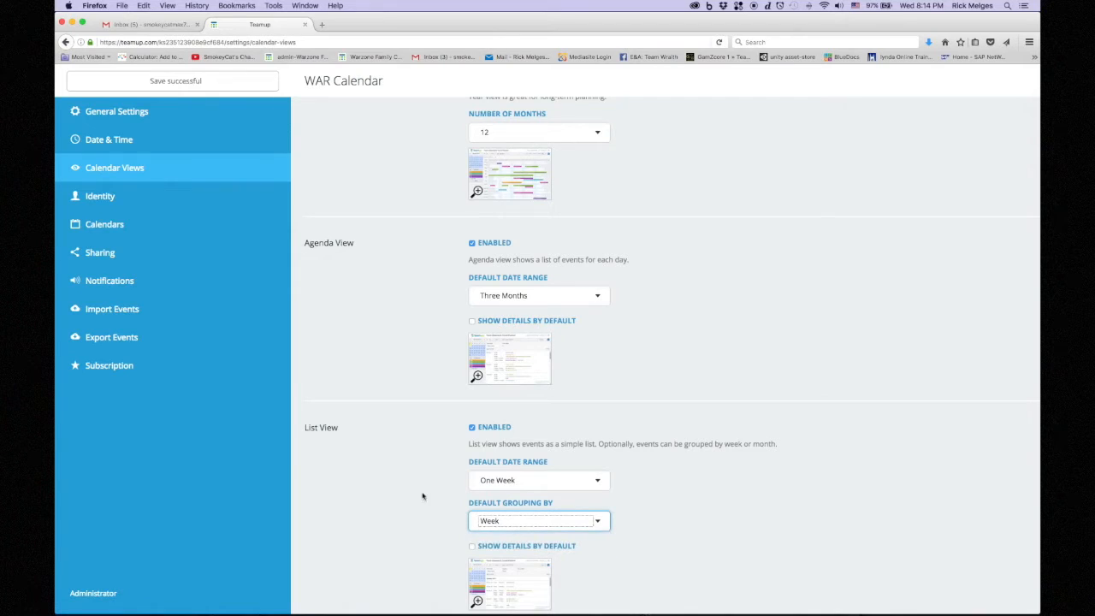
Step: Try the List View's show-details-by-default option, leave it off, and examine the List View example image
{"action": "scroll", "coordinate": [424, 499], "scroll_direction": "down", "scroll_amount": 1}
{"action": "left_click", "coordinate": [472, 524]}
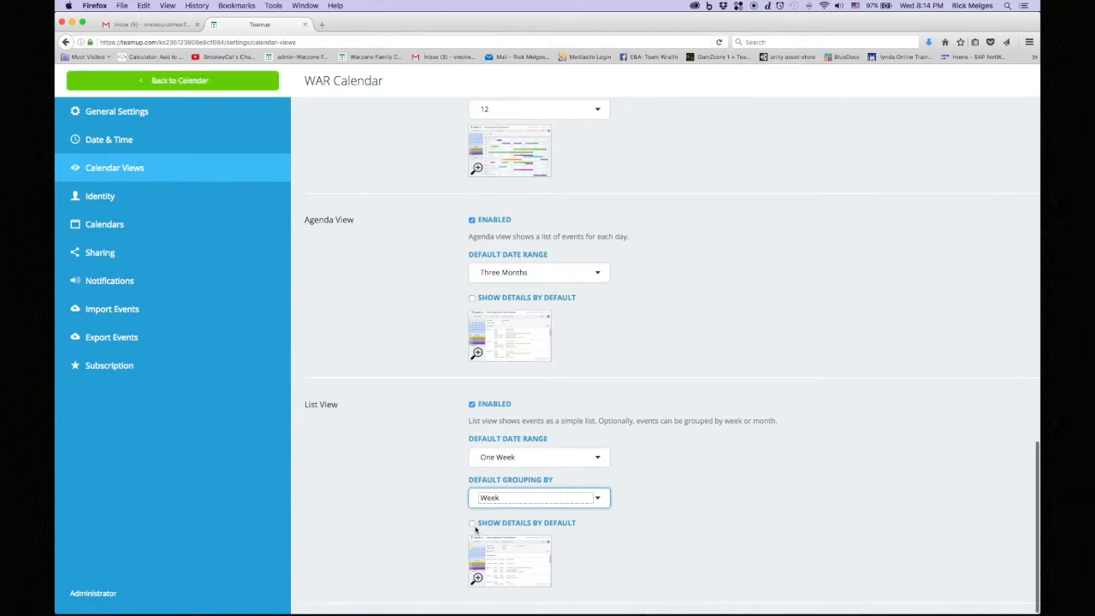
{"action": "left_click", "coordinate": [472, 524]}
{"action": "left_click", "coordinate": [485, 552]}
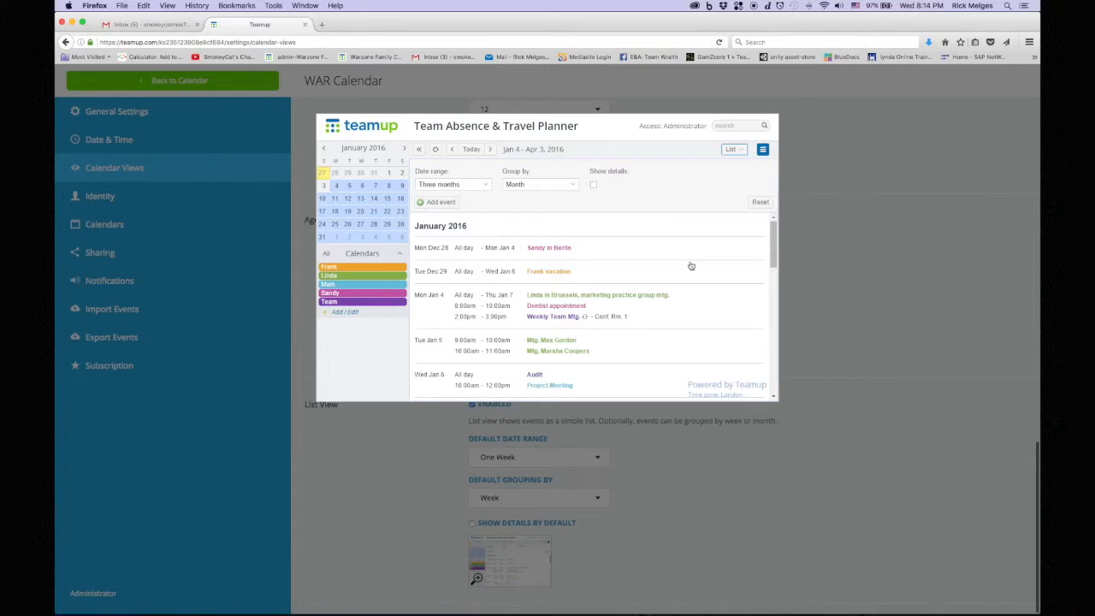
{"action": "left_click", "coordinate": [738, 151]}
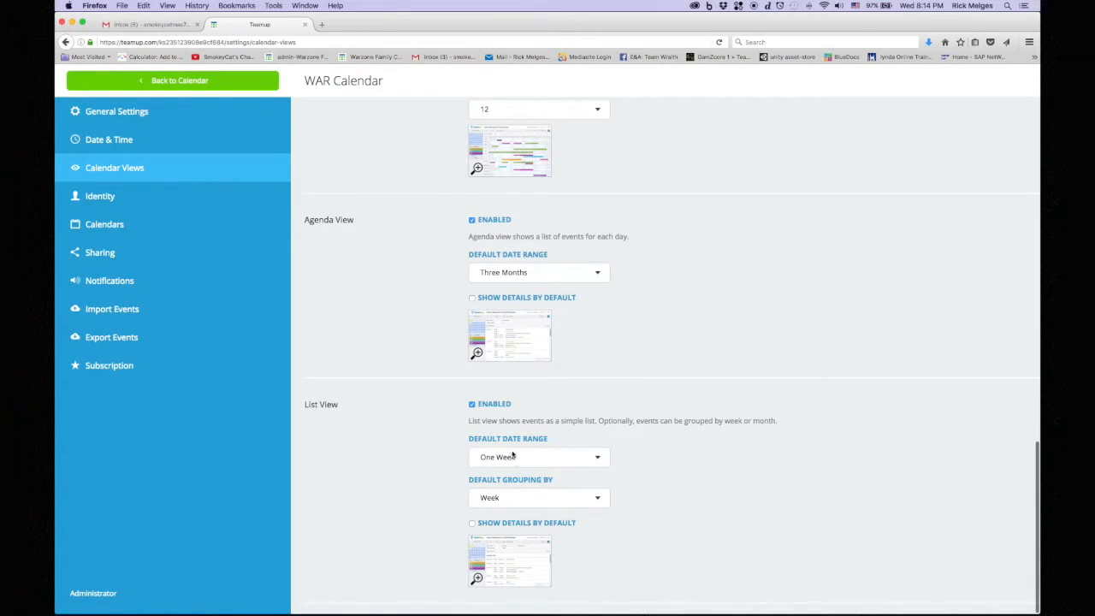
Step: Review the calendar's identity settings, briefly trying the custom header option, and check the list of current sub-calendars
{"action": "scroll", "coordinate": [590, 345], "scroll_direction": "up", "scroll_amount": 5}
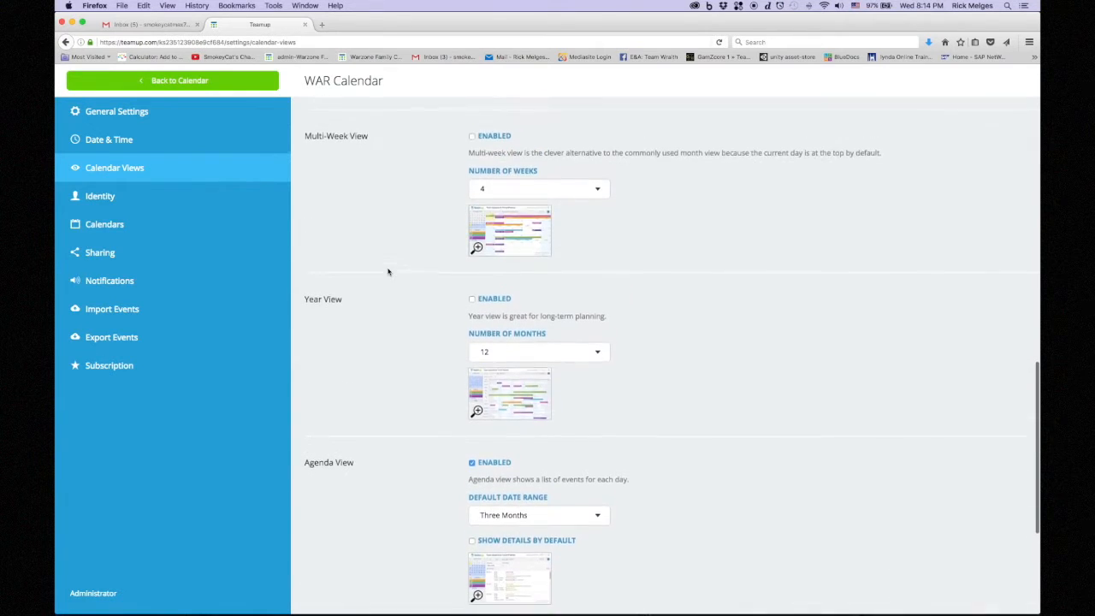
{"action": "left_click", "coordinate": [124, 196]}
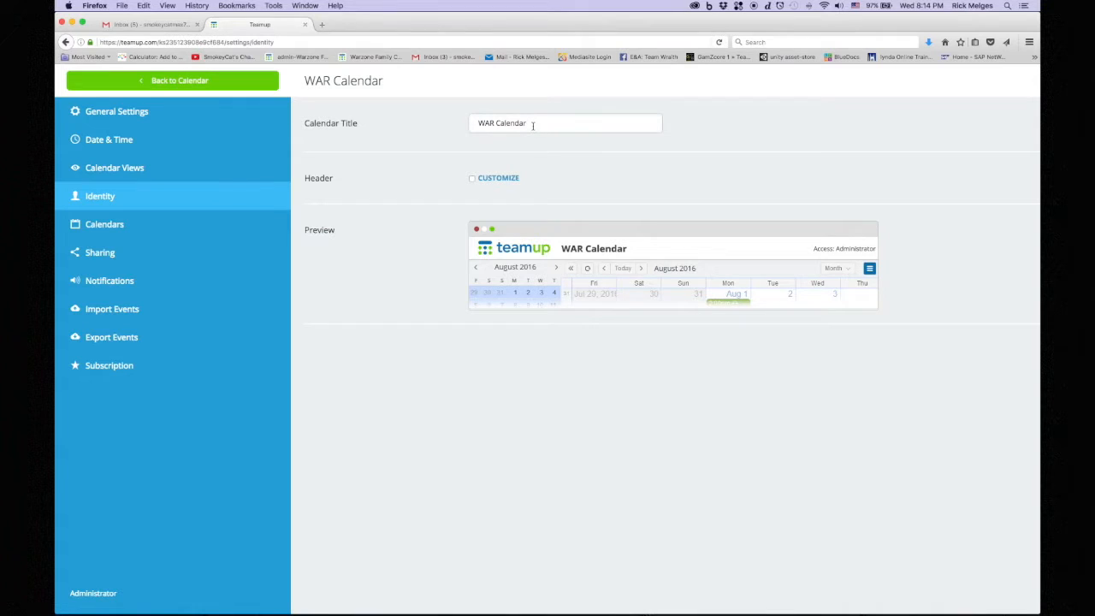
{"action": "left_click", "coordinate": [472, 180]}
{"action": "left_click", "coordinate": [472, 180]}
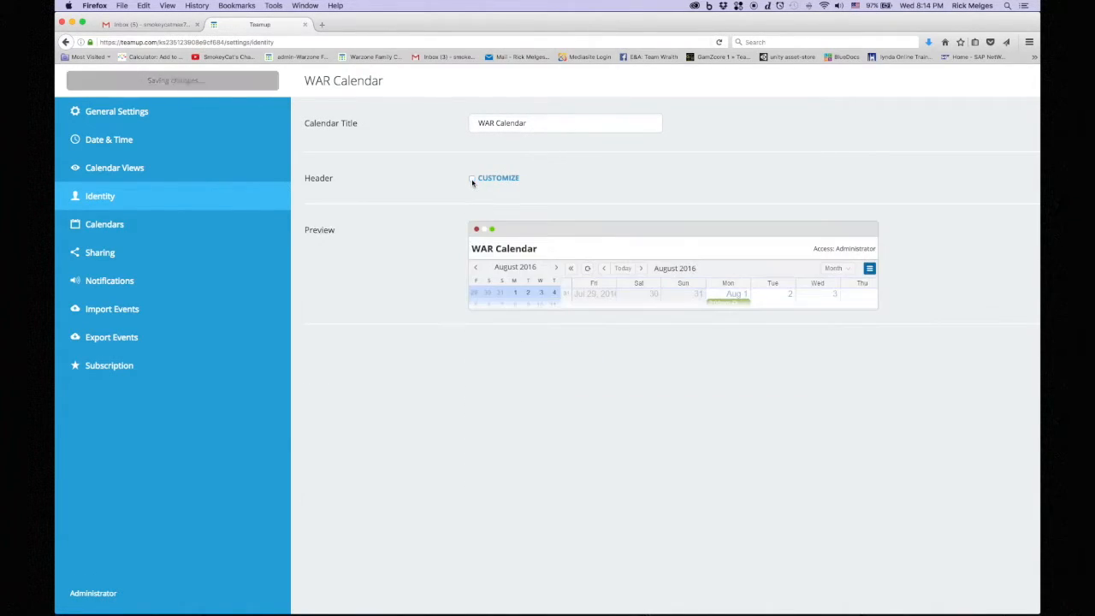
{"action": "left_click", "coordinate": [133, 222]}
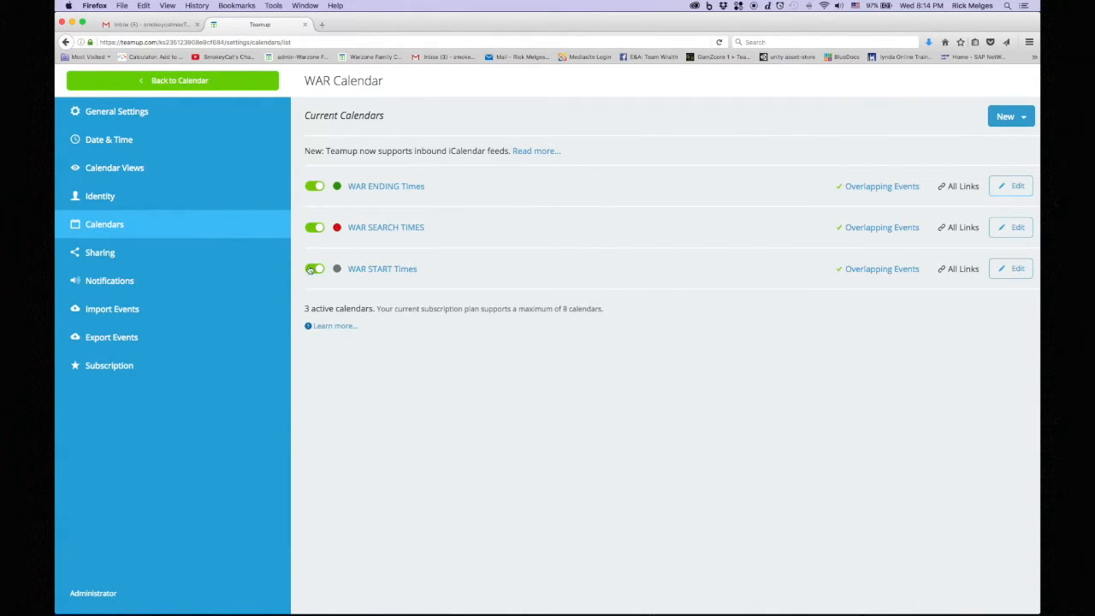
Step: Deactivate the Reader, Reader w/o Details and User Group 1 links in the calendar's sharing settings
{"action": "left_click", "coordinate": [109, 254]}
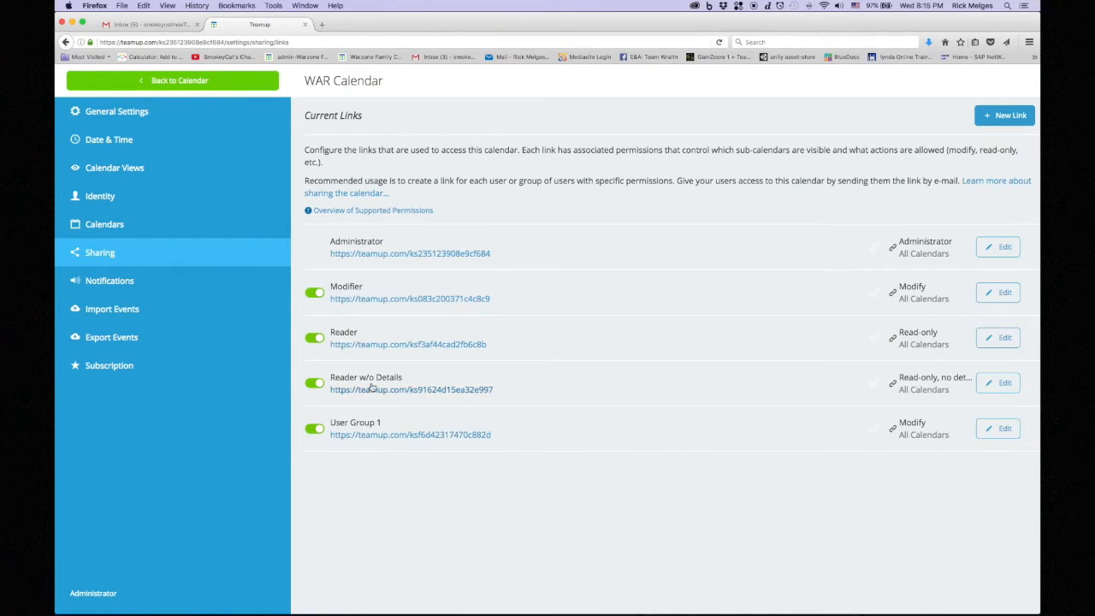
{"action": "left_click", "coordinate": [317, 429]}
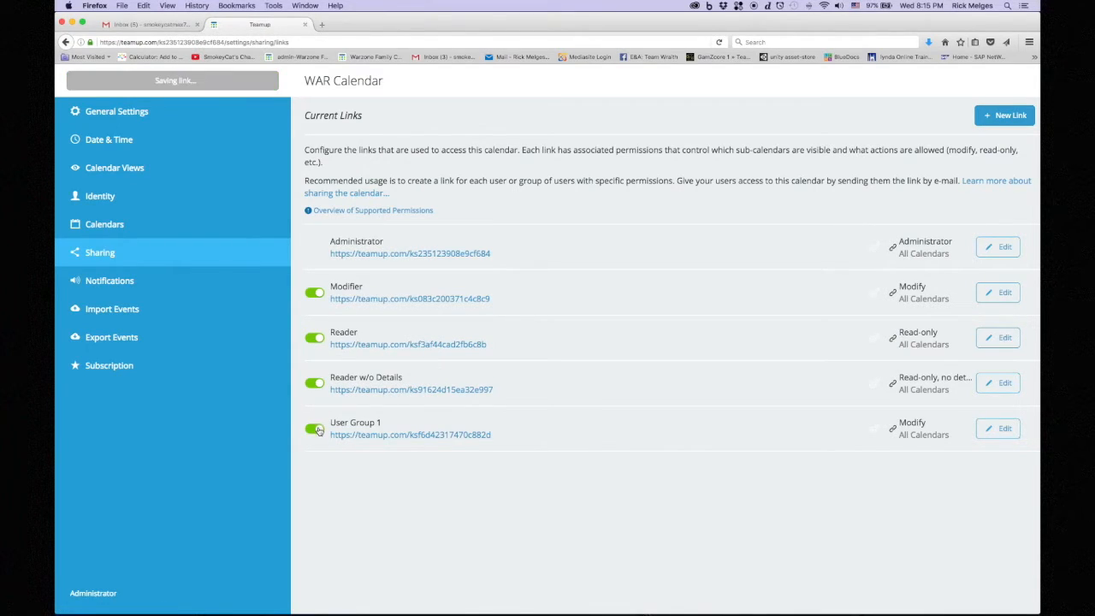
{"action": "left_click", "coordinate": [315, 428]}
{"action": "left_click", "coordinate": [316, 383]}
{"action": "left_click", "coordinate": [314, 429]}
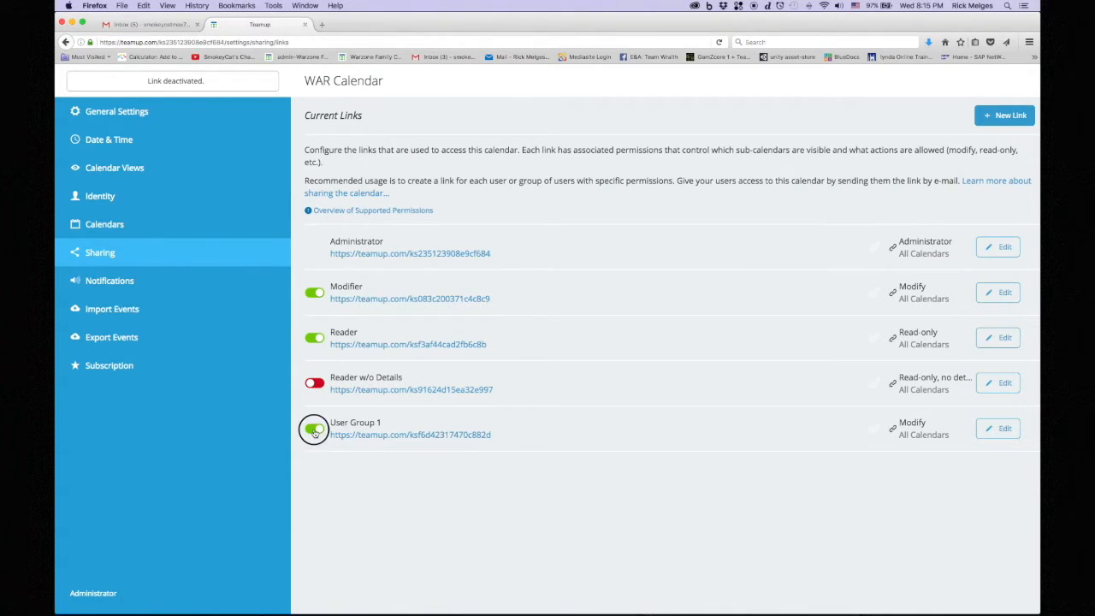
{"action": "left_click", "coordinate": [315, 338]}
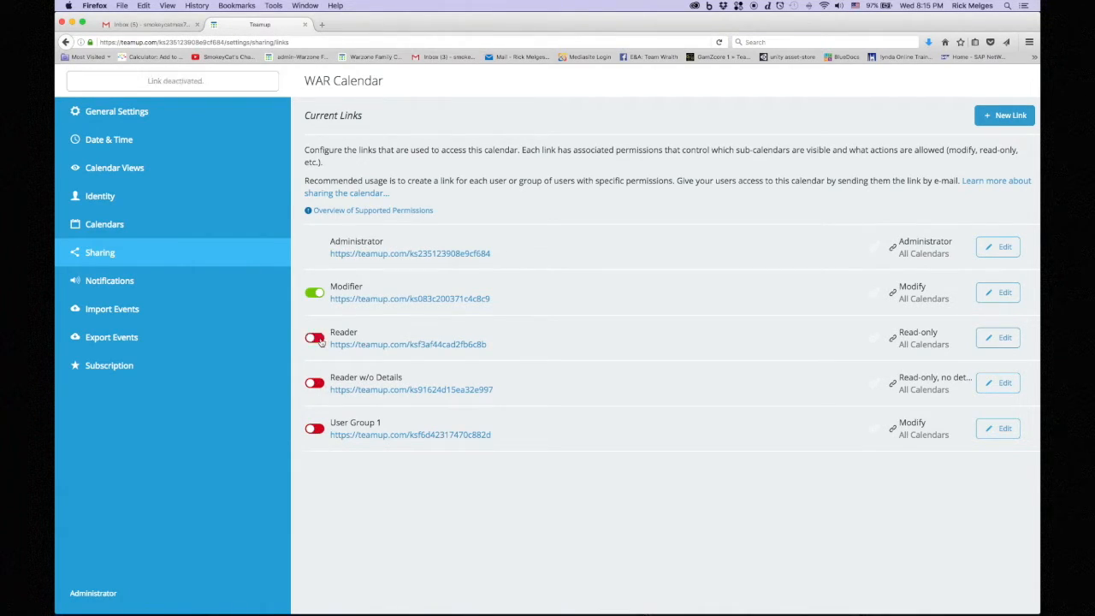
{"action": "left_click", "coordinate": [316, 293]}
Step: Review the notification, event export and subscription plan settings of the calendar
{"action": "left_click", "coordinate": [111, 284]}
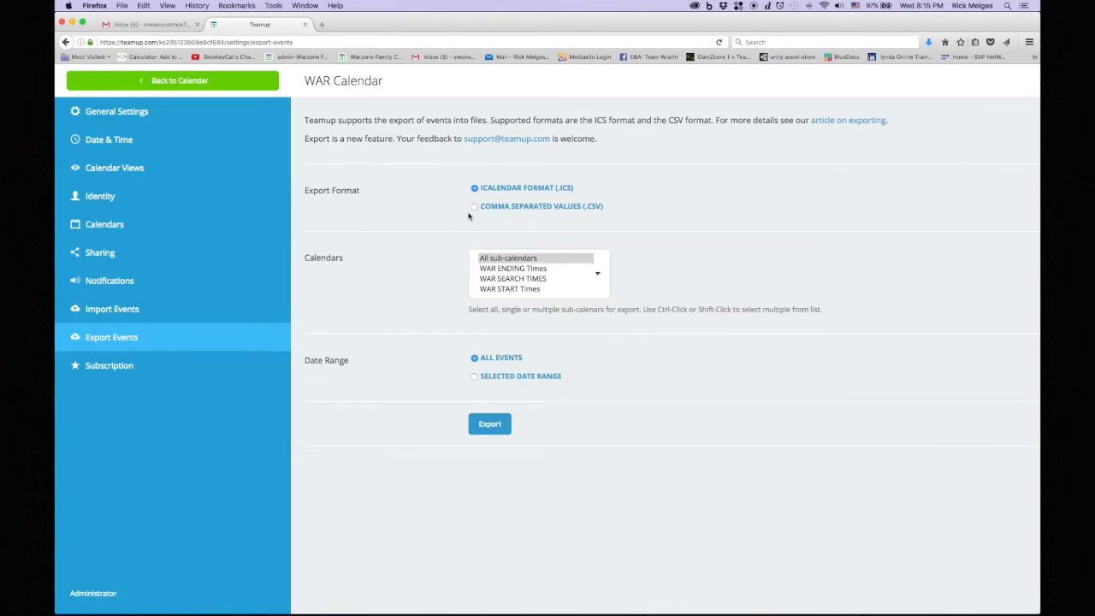
{"action": "left_click", "coordinate": [126, 368]}
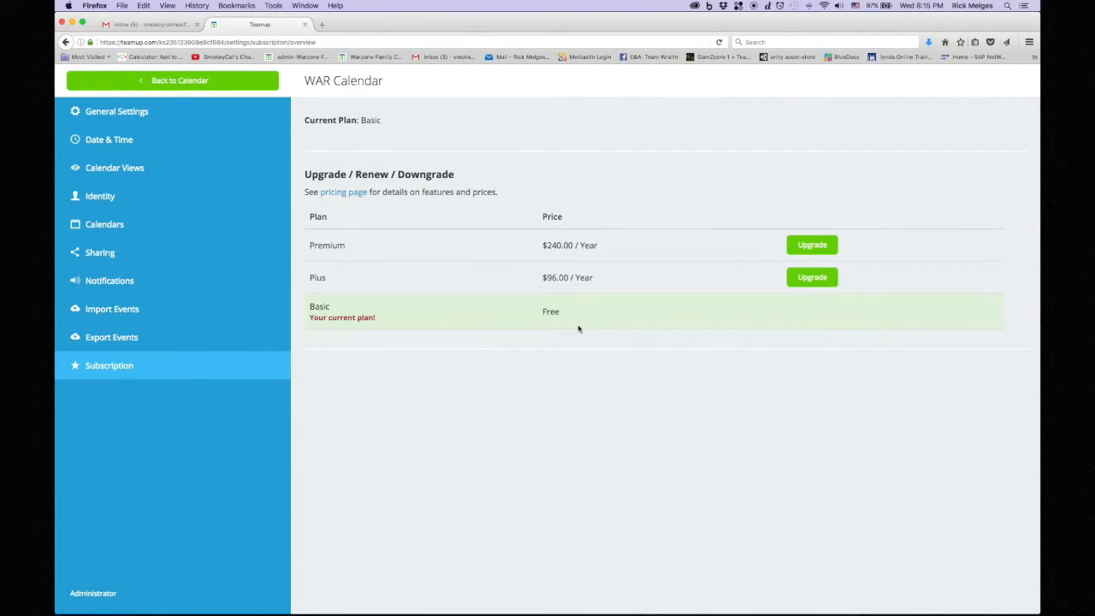
{"action": "left_click", "coordinate": [124, 338]}
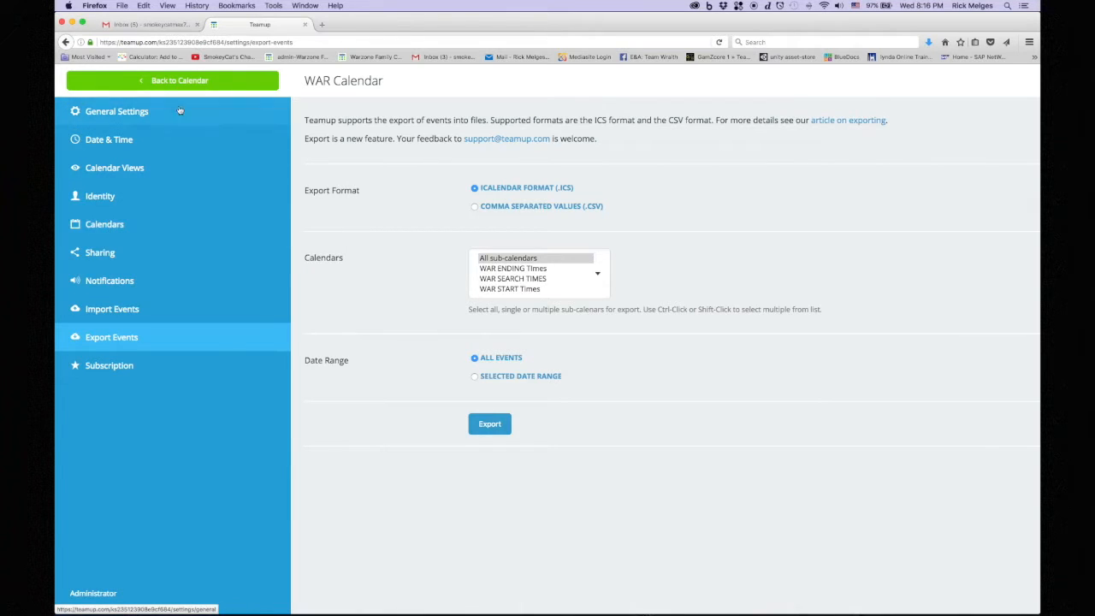
Step: Return to the sharing settings and open the calendar through its Modifier link
{"action": "left_click", "coordinate": [111, 253]}
{"action": "left_click_drag", "start_coordinate": [494, 298], "coordinate": [334, 300]}
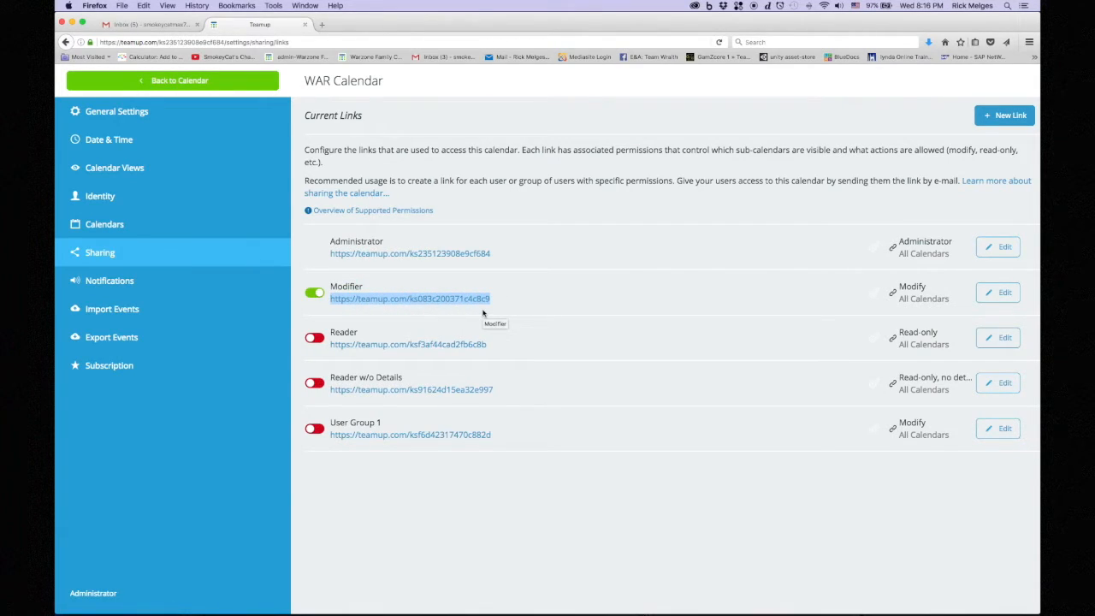
{"action": "left_click", "coordinate": [455, 302]}
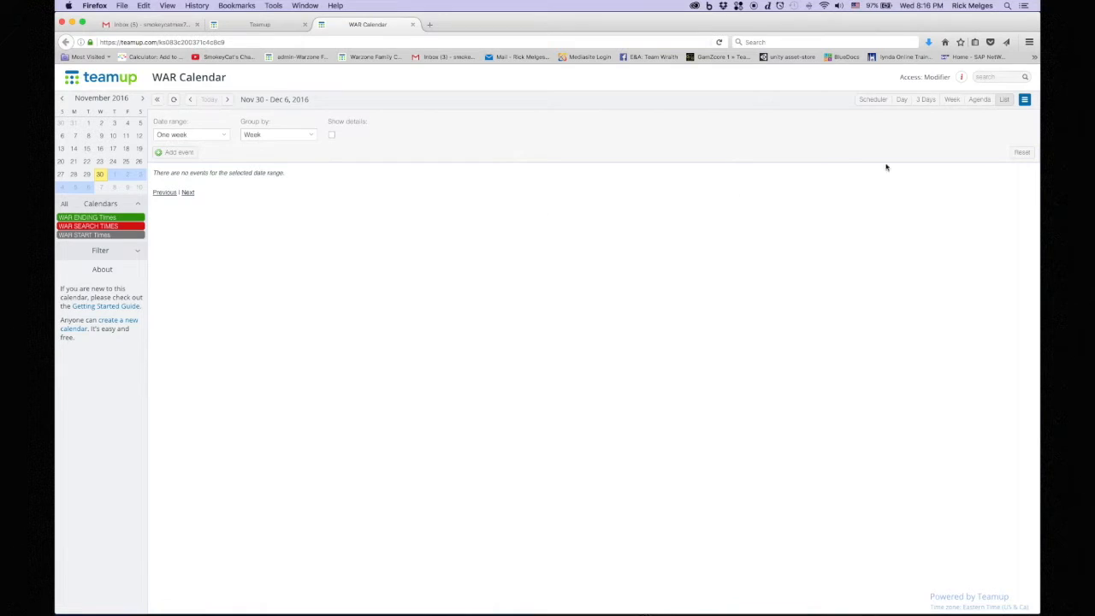
Step: Examine the options available with Modifier access, including calendar resolution, iCalendar feeds, notifications and daily agenda preferences
{"action": "left_click", "coordinate": [1025, 100]}
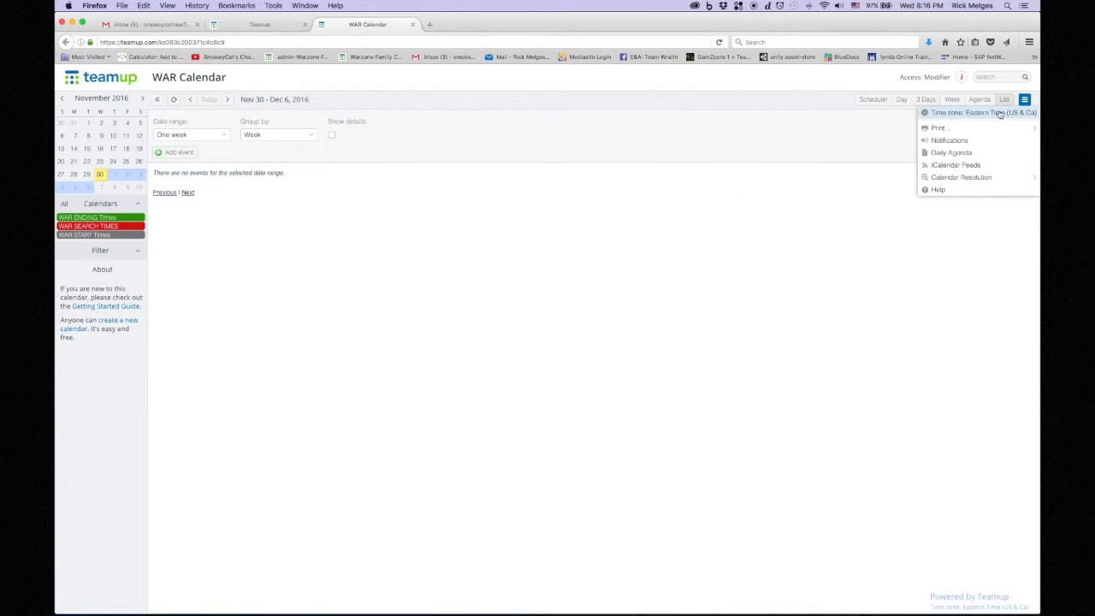
{"action": "mouse_move", "coordinate": [957, 180]}
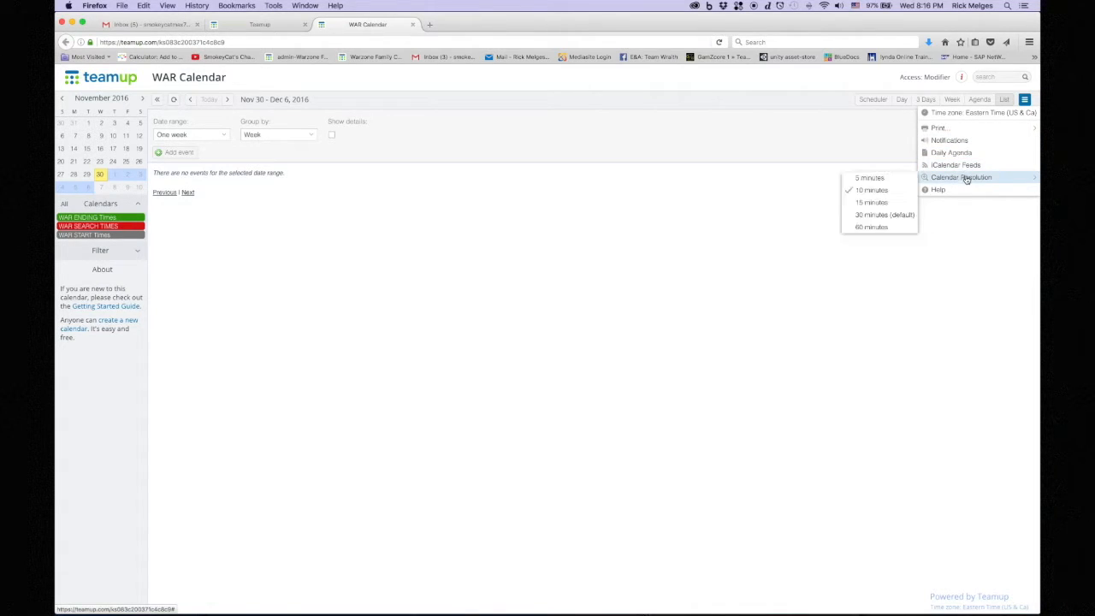
{"action": "left_click", "coordinate": [965, 166]}
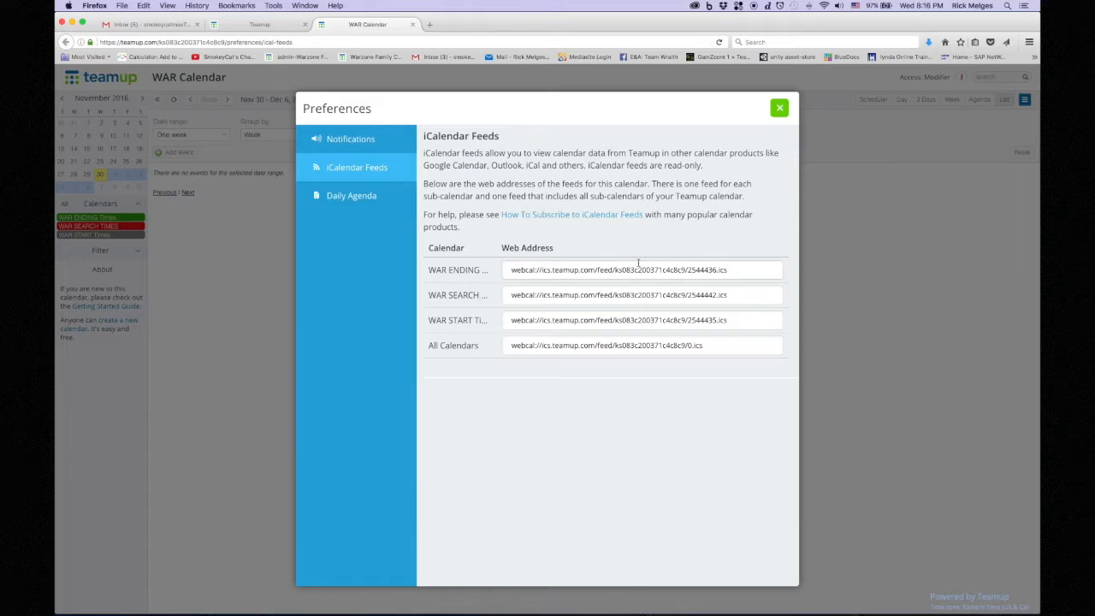
{"action": "left_click", "coordinate": [731, 269]}
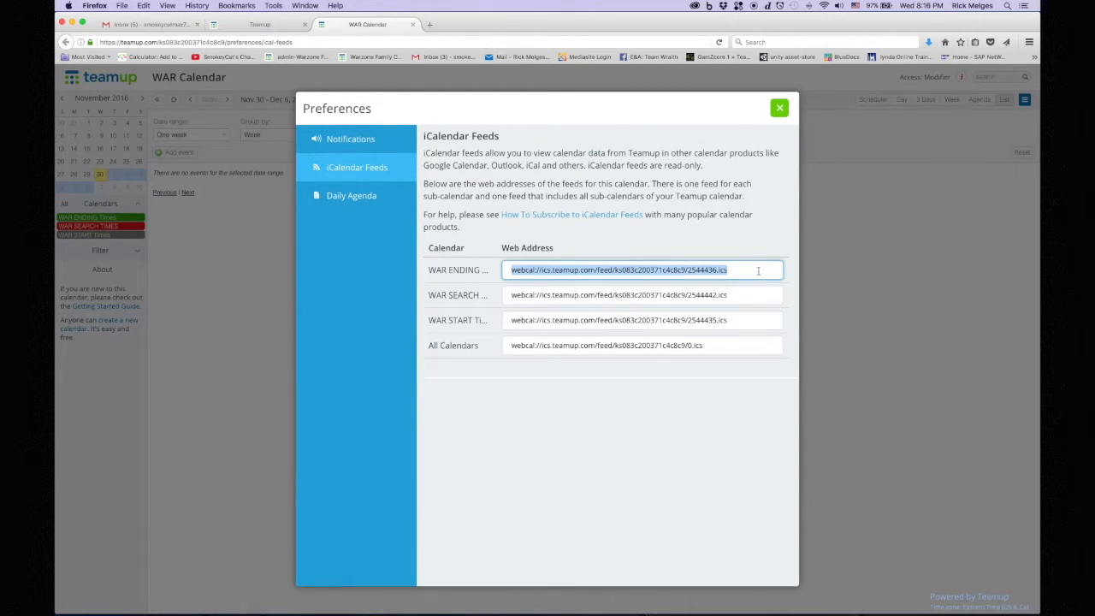
{"action": "left_click", "coordinate": [358, 139]}
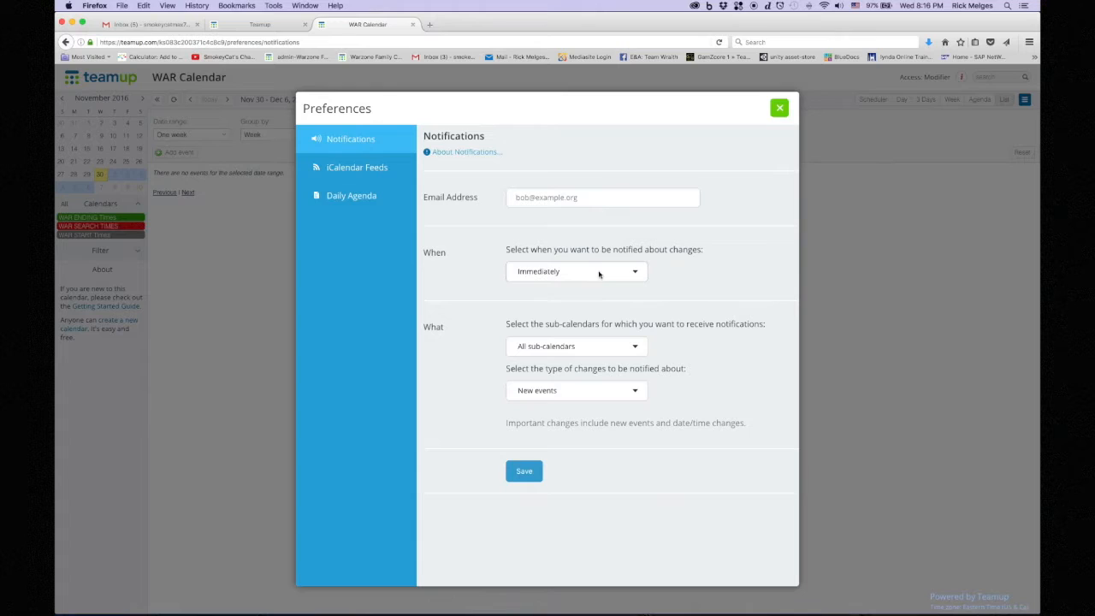
{"action": "left_click", "coordinate": [360, 199]}
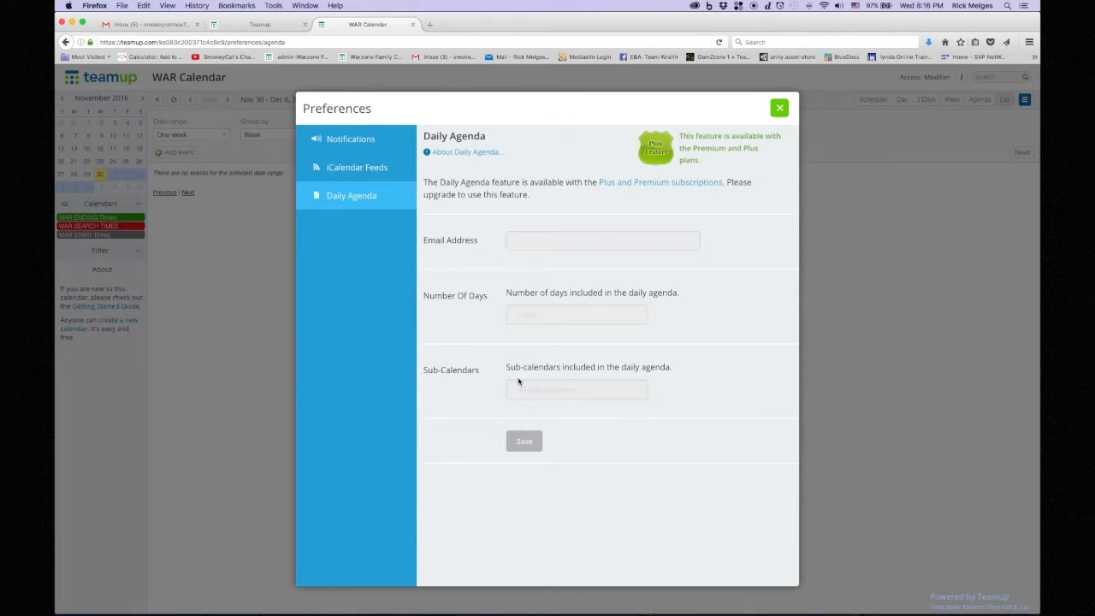
{"action": "left_click", "coordinate": [361, 167]}
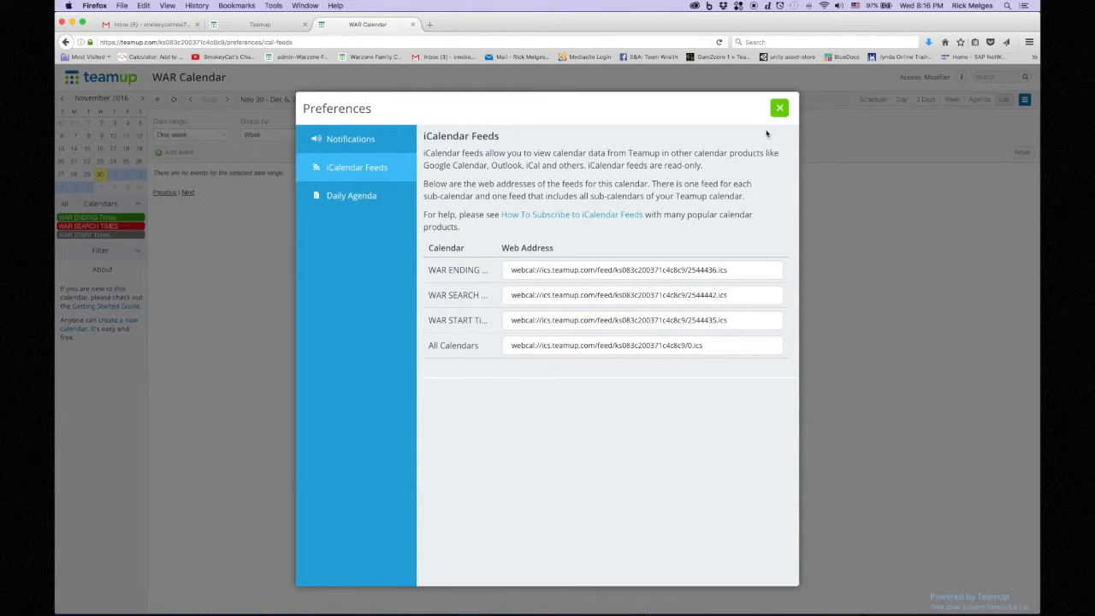
Step: Leave the preferences, return to the administrator view of WAR Calendar and begin a new non-all-day event titled "WARZONE FAMILY 1"
{"action": "left_click", "coordinate": [779, 108]}
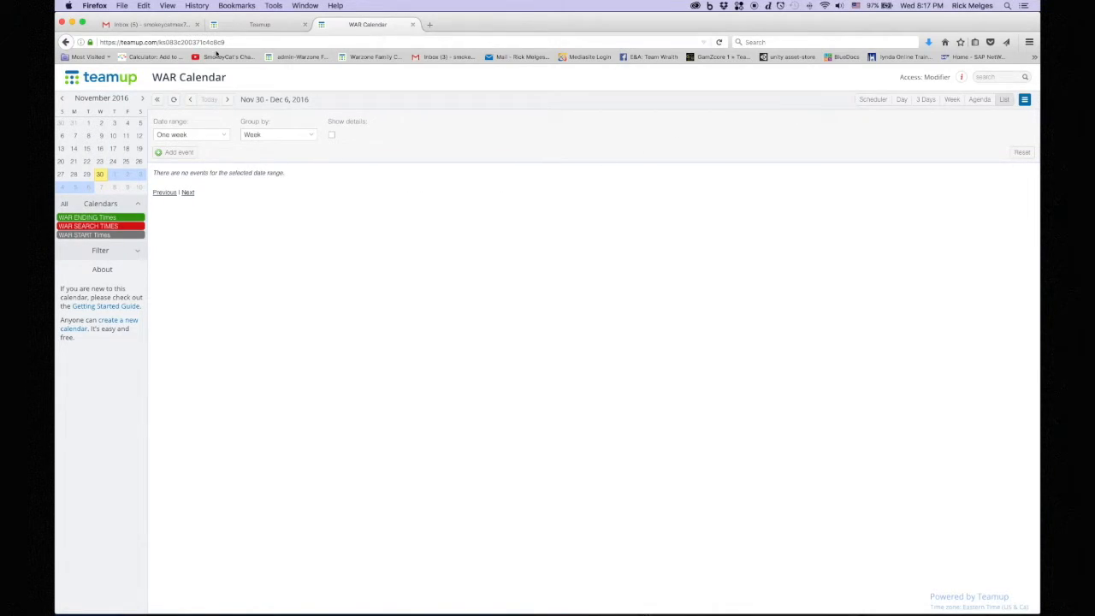
{"action": "left_click", "coordinate": [65, 42]}
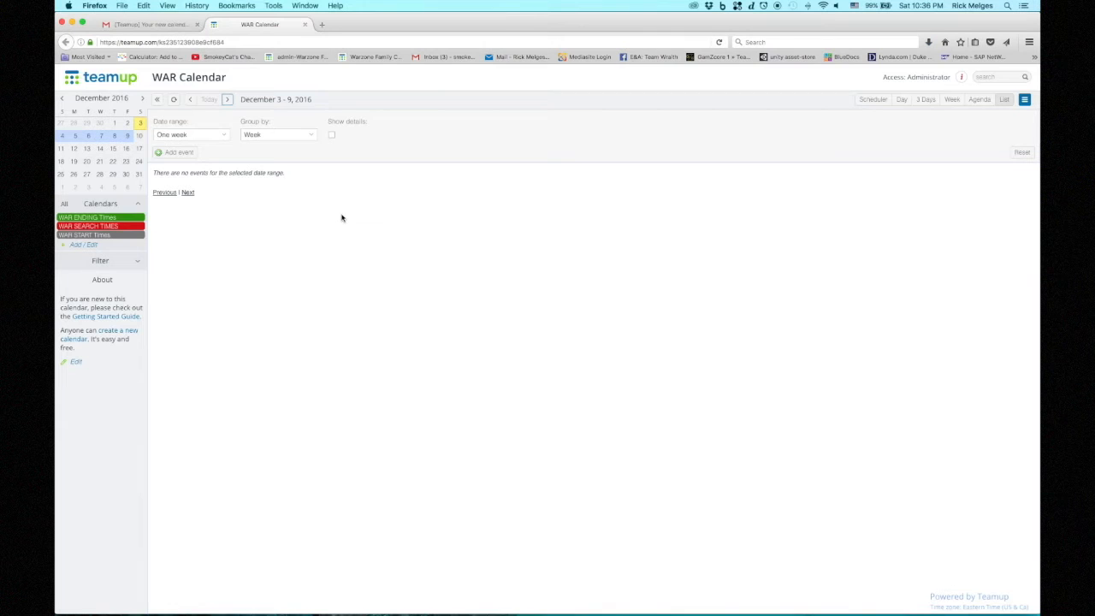
{"action": "left_click", "coordinate": [179, 154]}
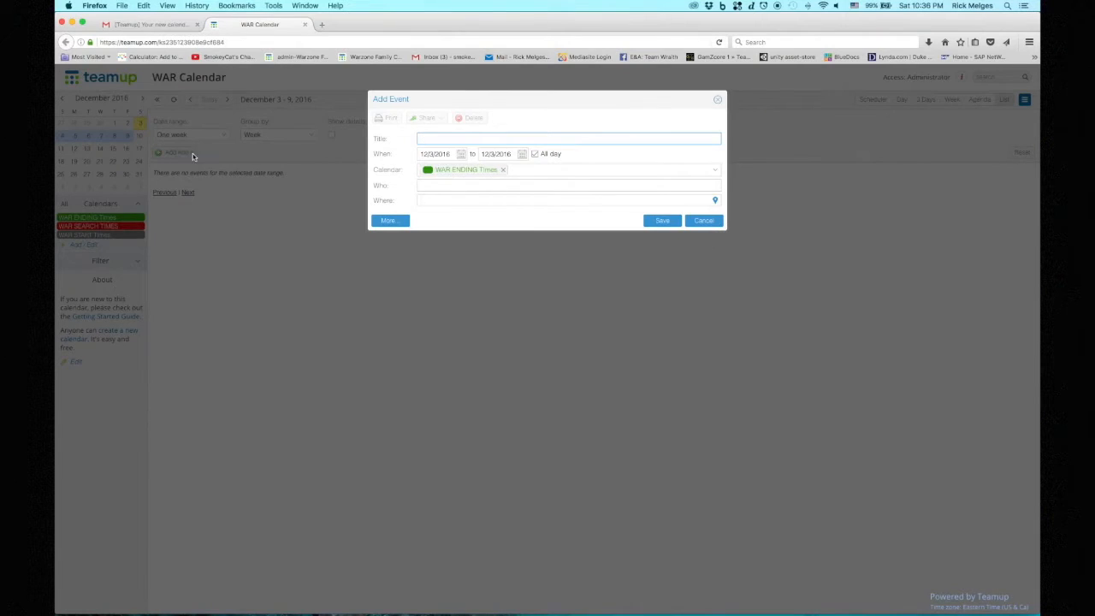
{"action": "type", "text": "WARZONE FAMILY 1"}
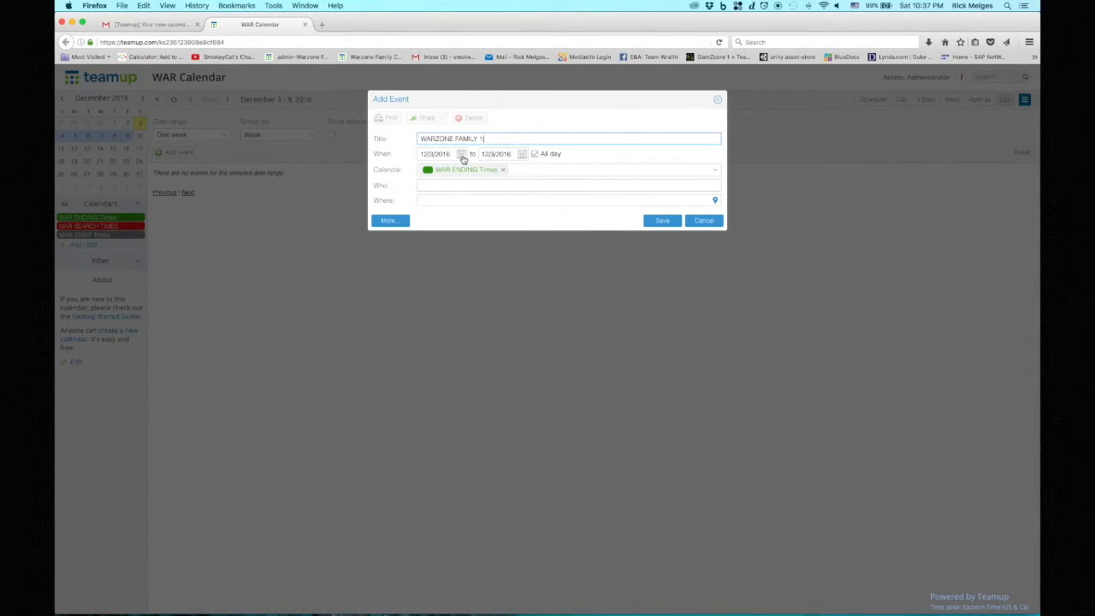
{"action": "left_click", "coordinate": [535, 154]}
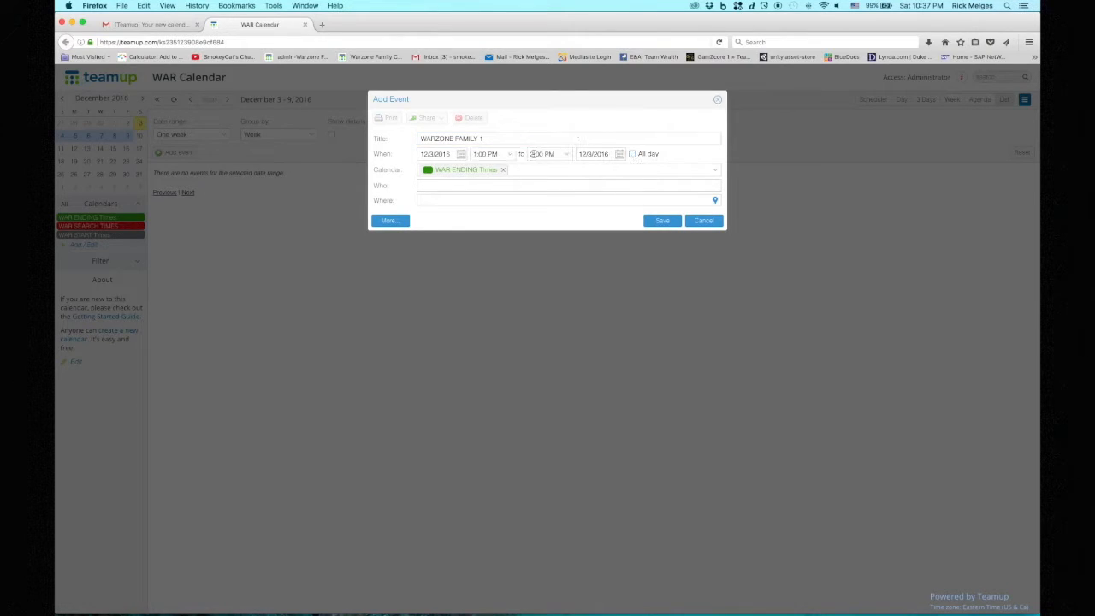
Step: Assign the event only to the WAR START Times calendar and enter "with Synergy Warriors" as Who
{"action": "left_click", "coordinate": [511, 171]}
{"action": "left_click", "coordinate": [473, 211]}
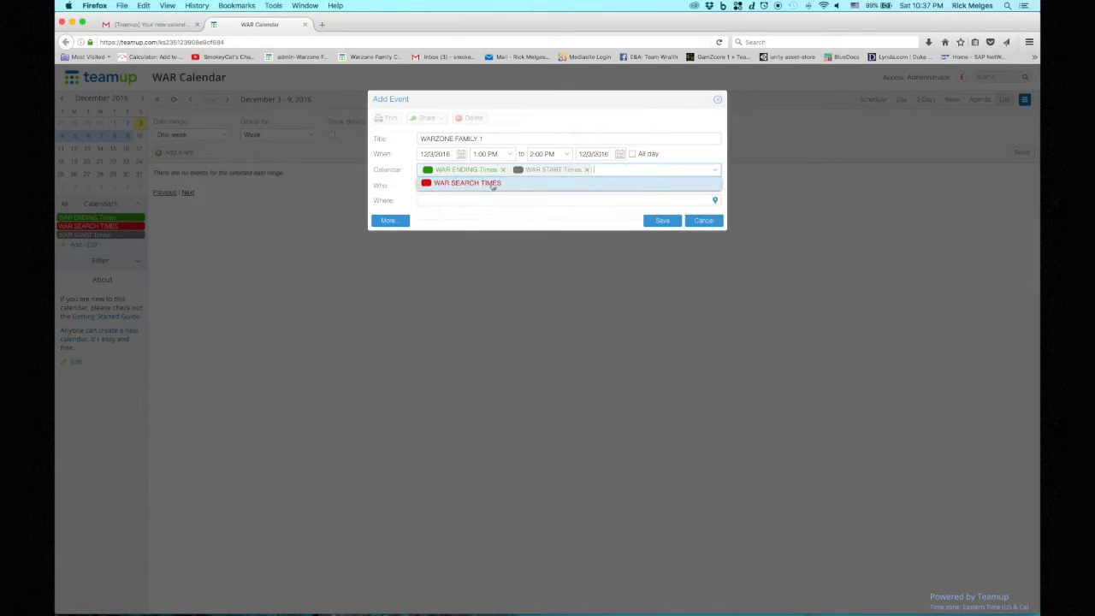
{"action": "left_click", "coordinate": [503, 170]}
{"action": "left_click", "coordinate": [558, 171]}
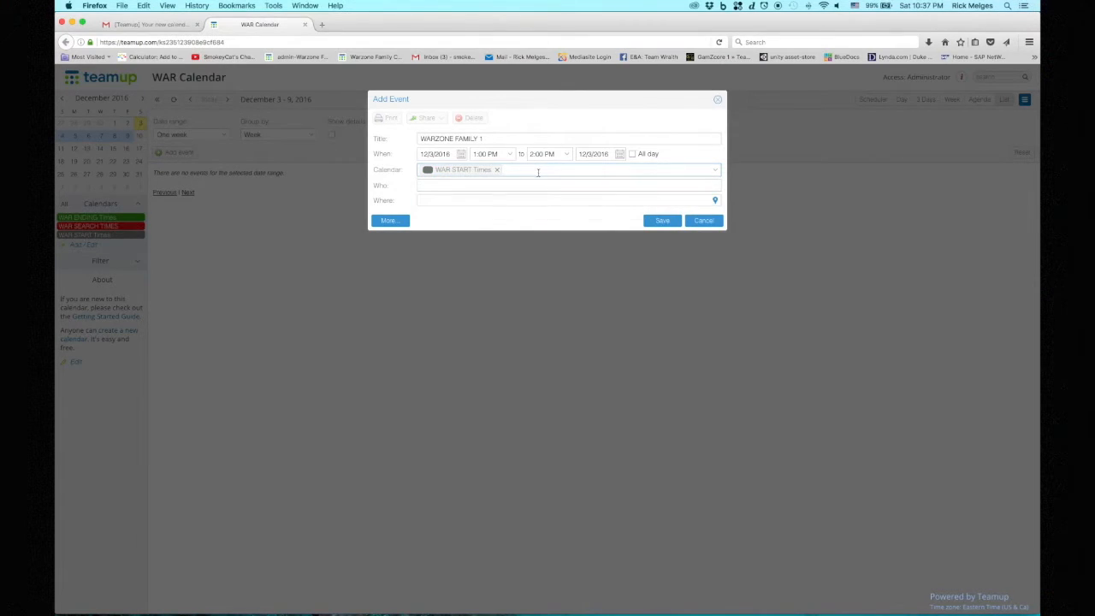
{"action": "left_click", "coordinate": [442, 186]}
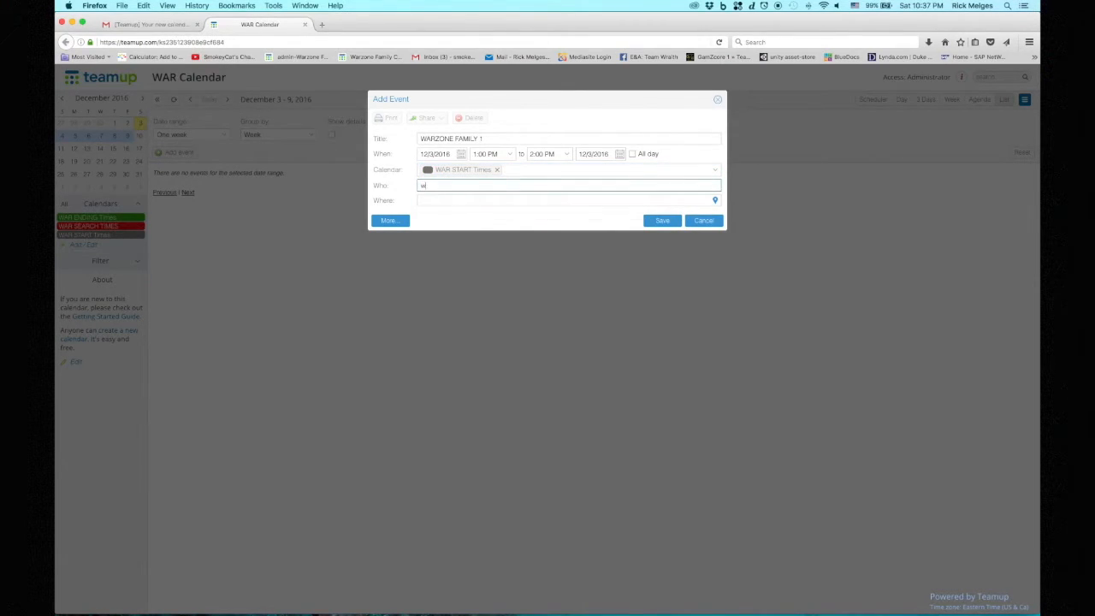
{"action": "type", "text": "with Synergy Warriors"}
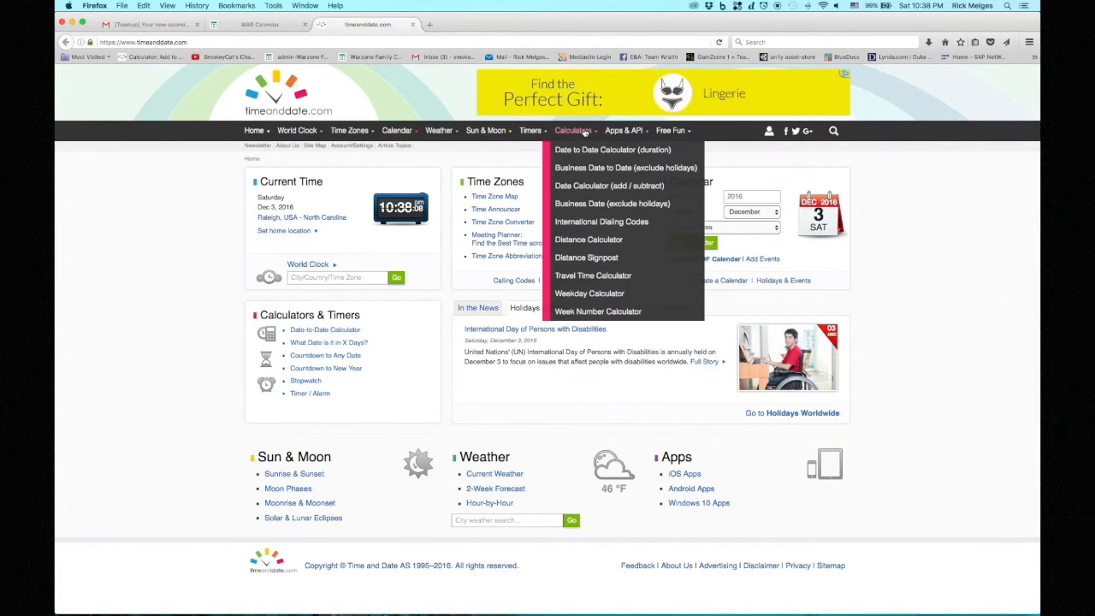
Step: On timeanddate.com, open the add/subtract Date Calculator and include the time in the calculation
{"action": "mouse_move", "coordinate": [361, 134]}
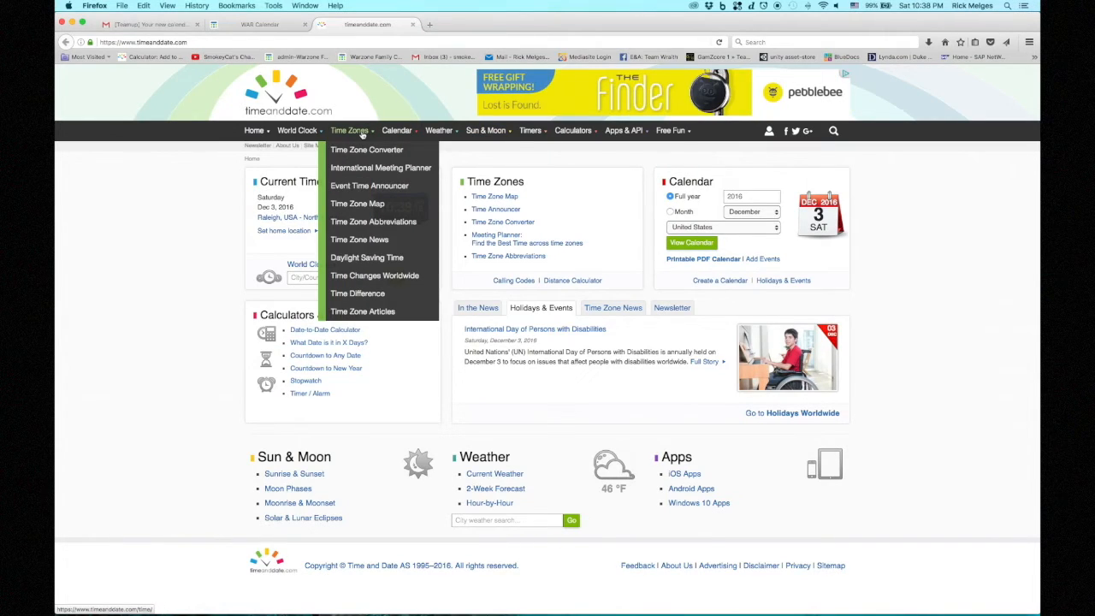
{"action": "mouse_move", "coordinate": [588, 133]}
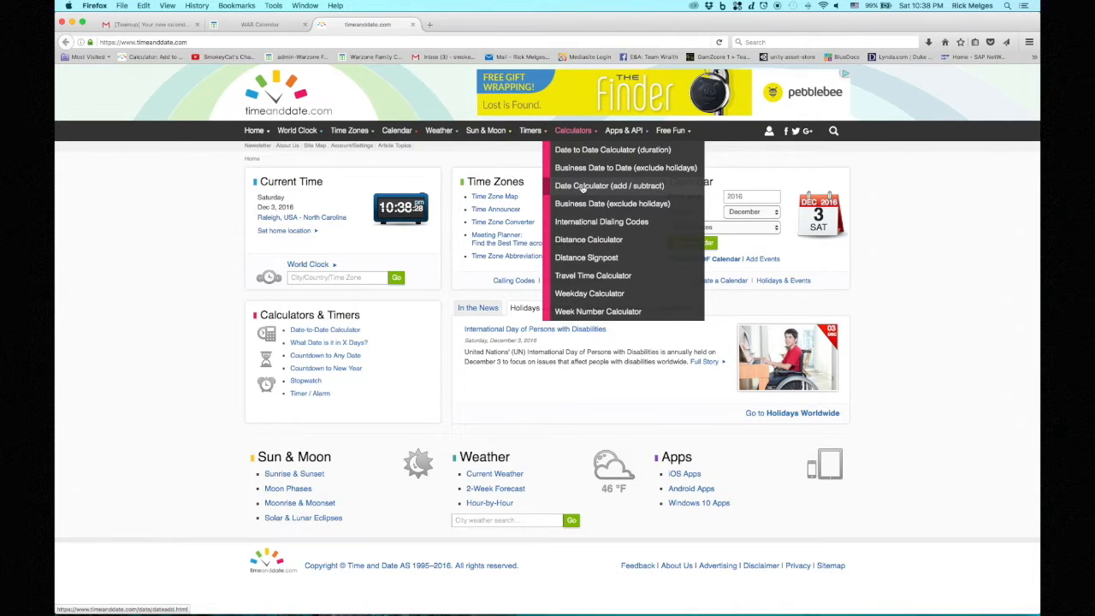
{"action": "left_click", "coordinate": [583, 187]}
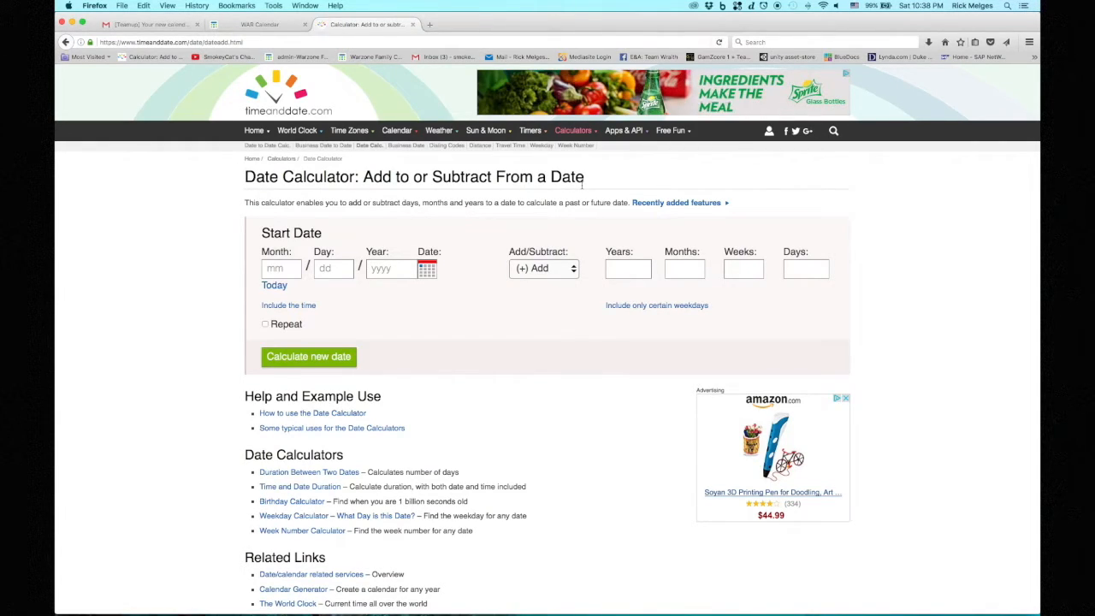
{"action": "left_click", "coordinate": [305, 308]}
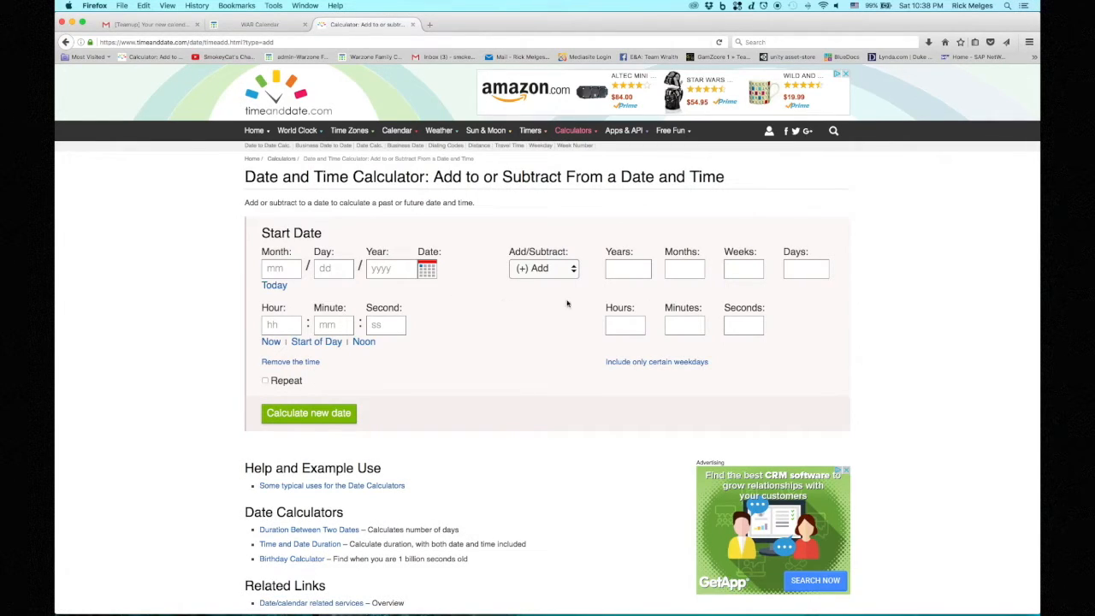
Step: Calculate the date and time 14 hours and 15 minutes from today's date and the current time
{"action": "left_click", "coordinate": [275, 290]}
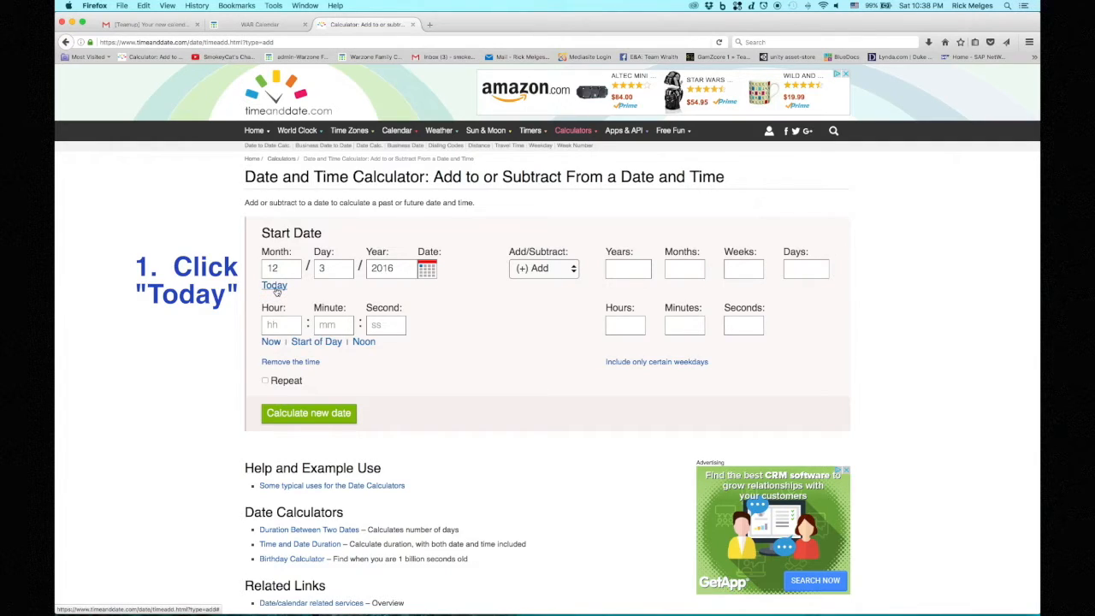
{"action": "left_click", "coordinate": [272, 343]}
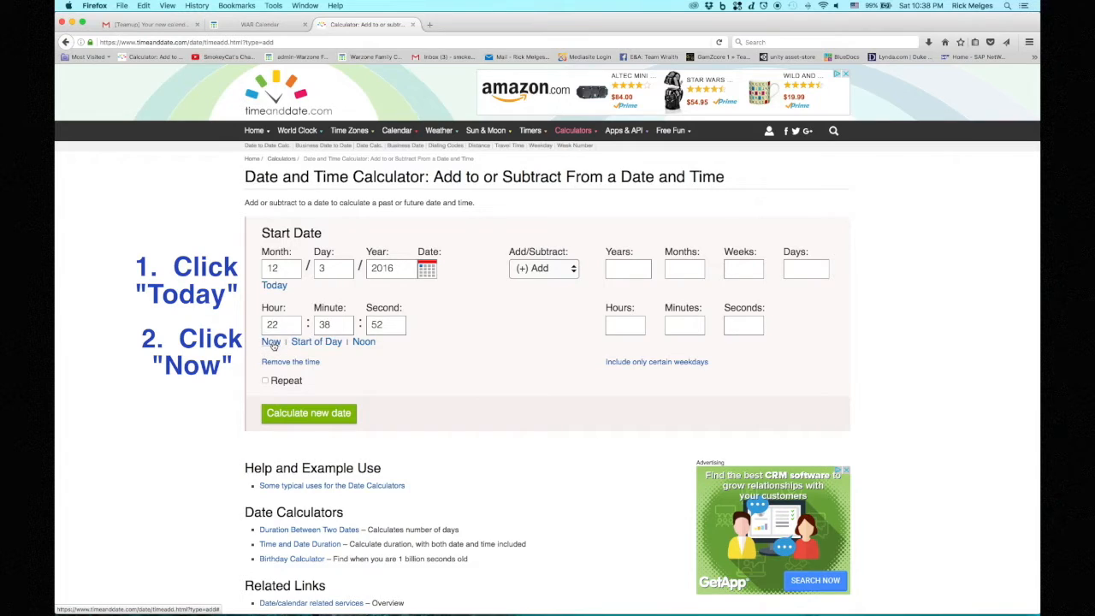
{"action": "left_click", "coordinate": [630, 326]}
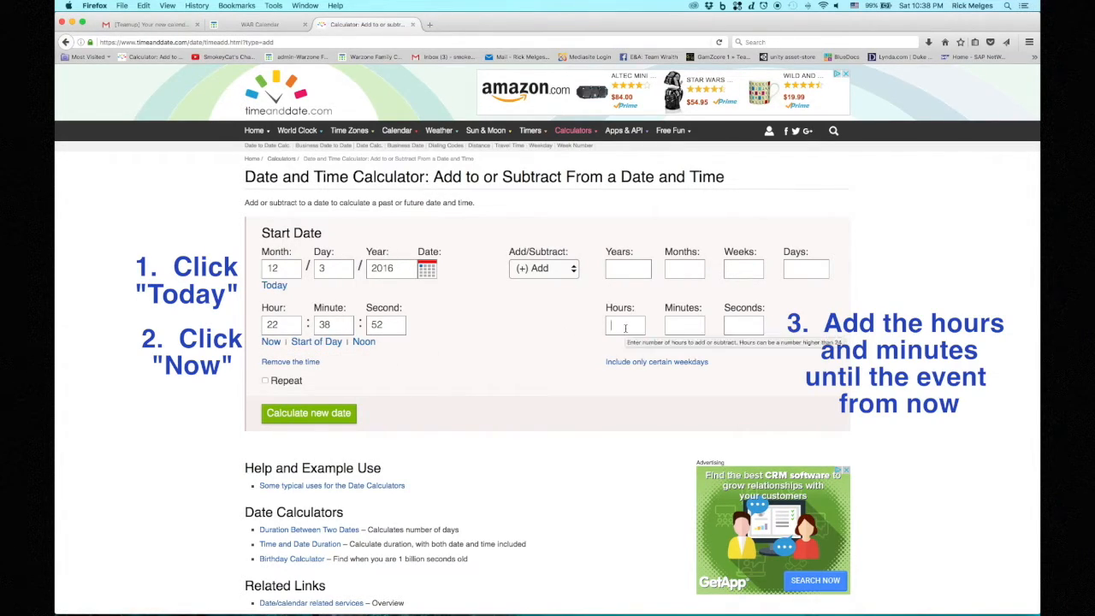
{"action": "type", "text": "14"}
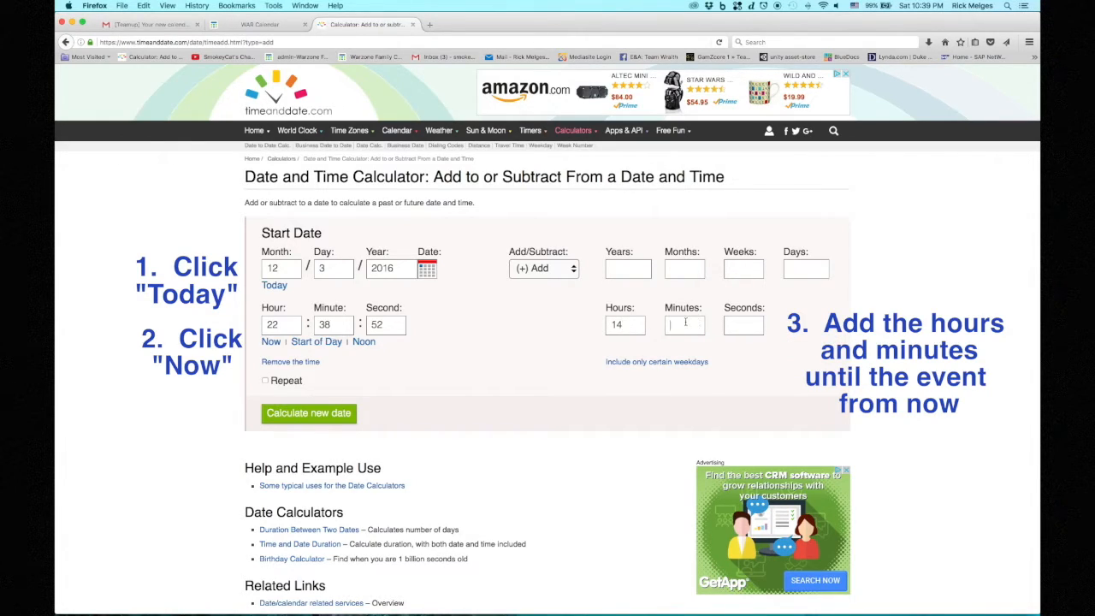
{"action": "type", "text": "15"}
{"action": "left_click", "coordinate": [326, 414]}
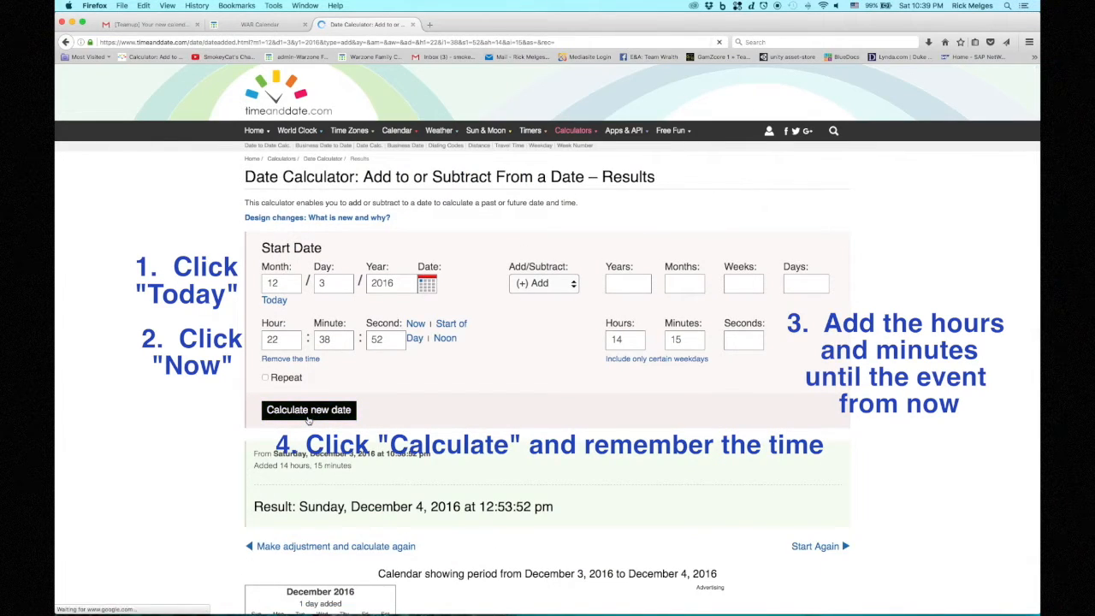
{"action": "scroll", "coordinate": [309, 419], "scroll_direction": "down", "scroll_amount": 2}
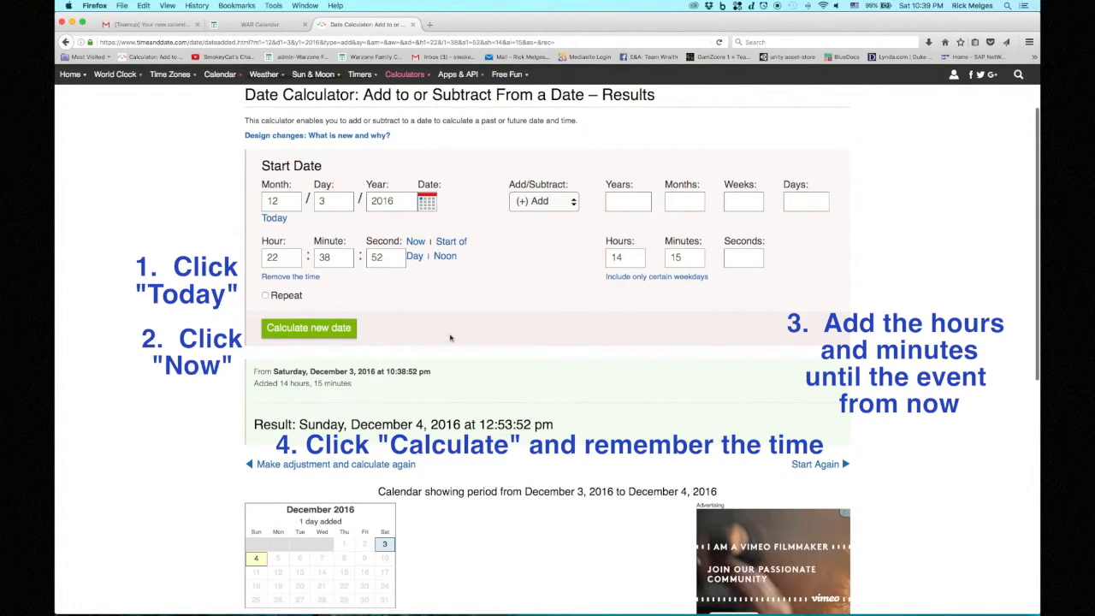
Step: Return to WAR Calendar, set the new event's start time to 12:53 PM according to the calculated result and save the event
{"action": "left_click", "coordinate": [254, 27]}
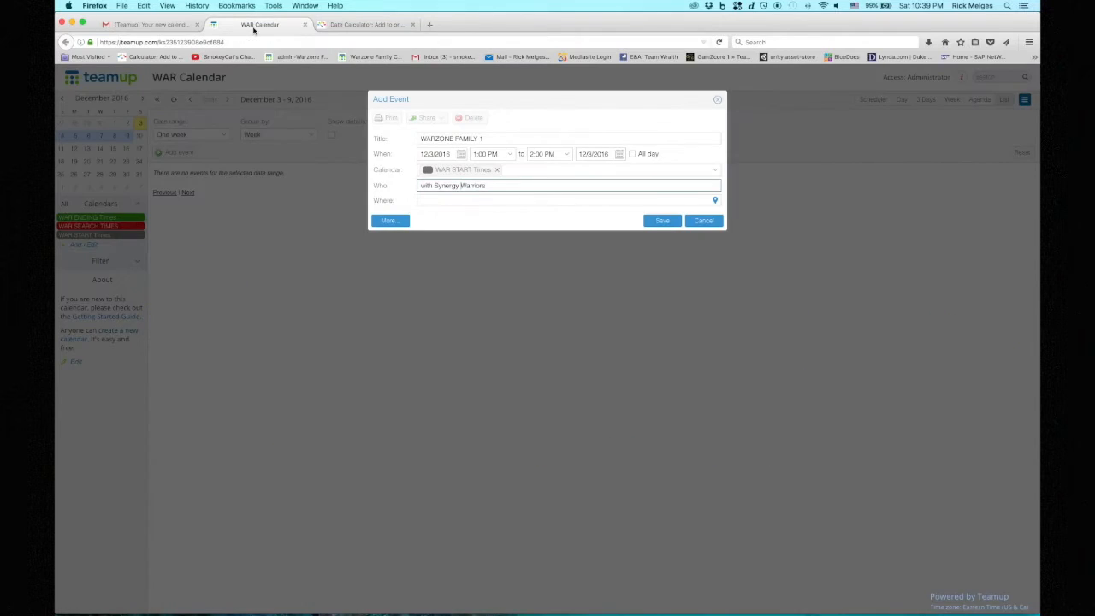
{"action": "left_click", "coordinate": [511, 155]}
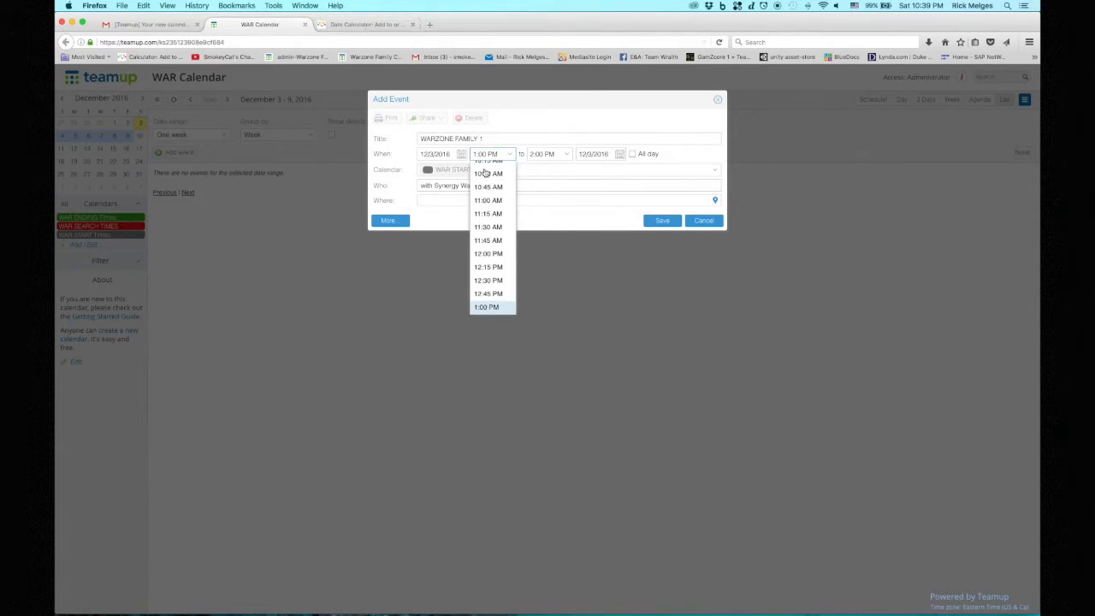
{"action": "left_click", "coordinate": [509, 130]}
{"action": "left_click", "coordinate": [377, 24]}
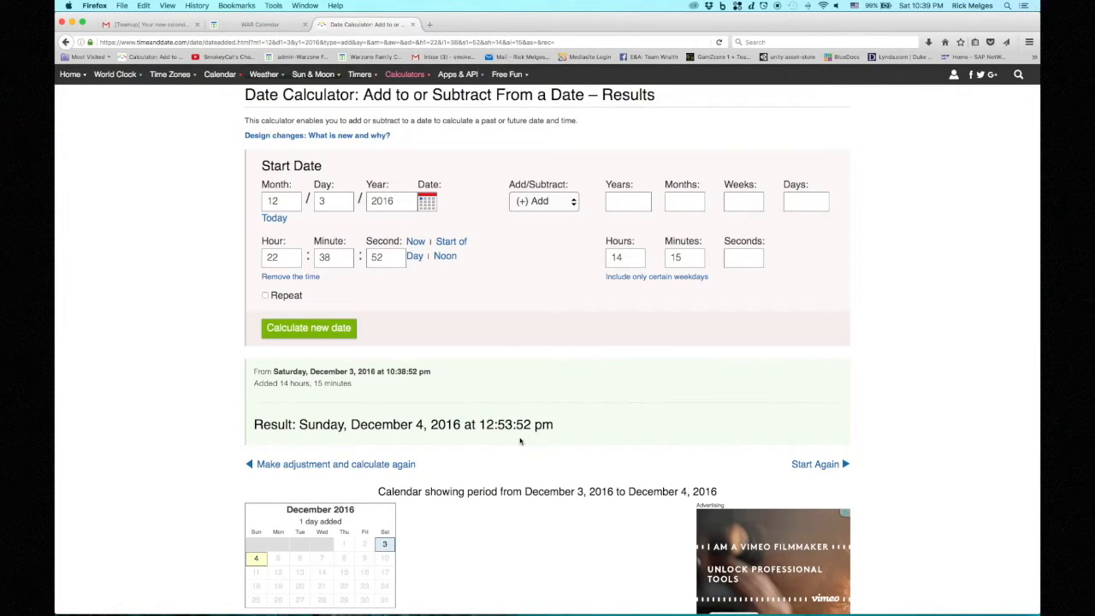
{"action": "left_click", "coordinate": [267, 23]}
{"action": "left_click", "coordinate": [510, 154]}
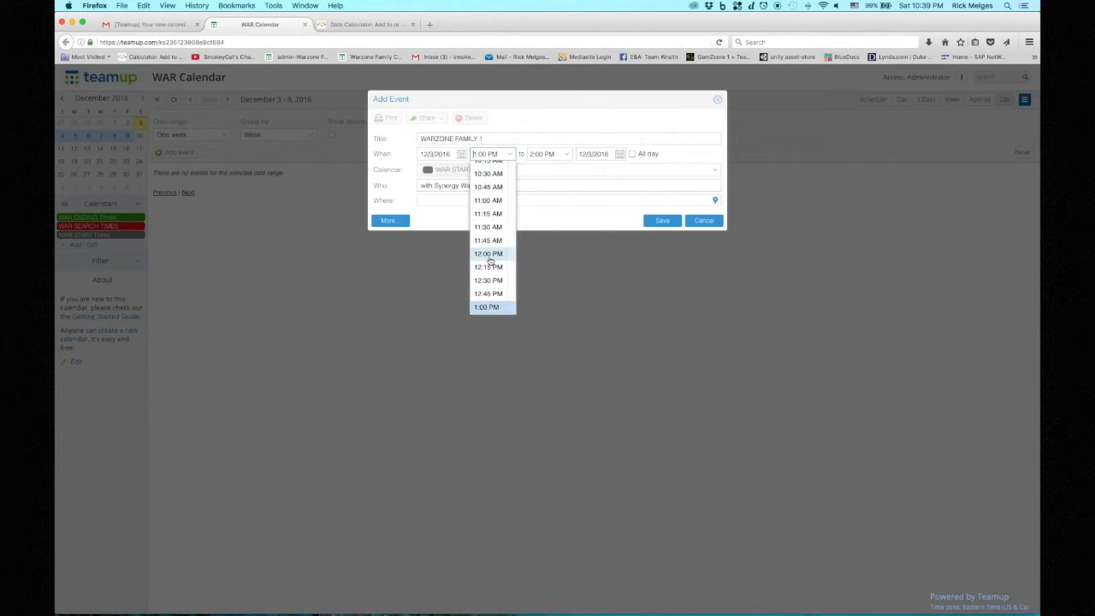
{"action": "left_click", "coordinate": [494, 297]}
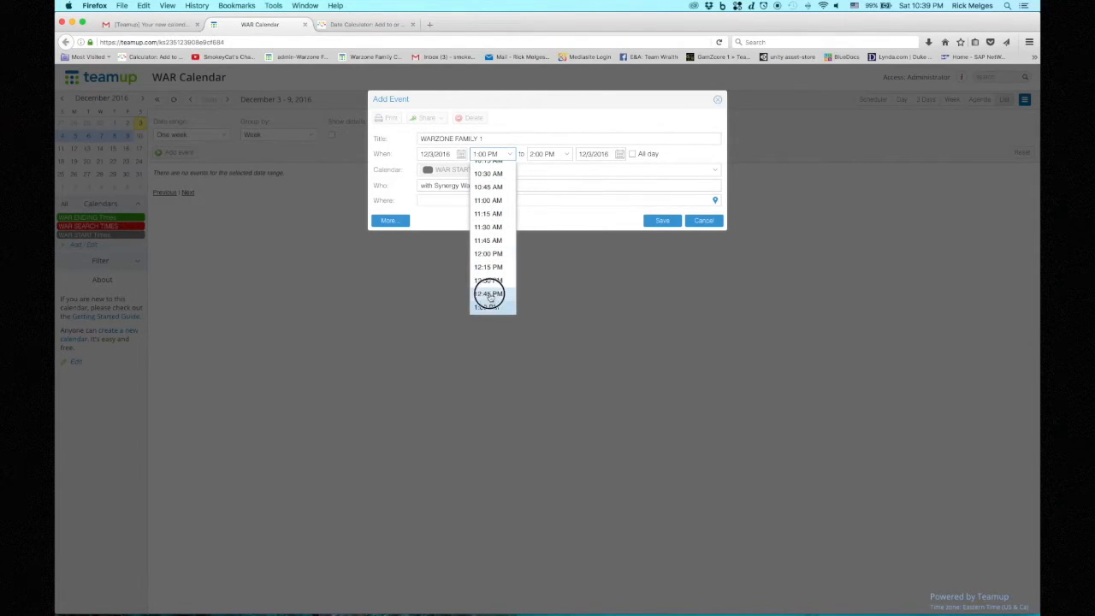
{"action": "left_click_drag", "start_coordinate": [489, 154], "coordinate": [483, 154]}
{"action": "type", "text": "53"}
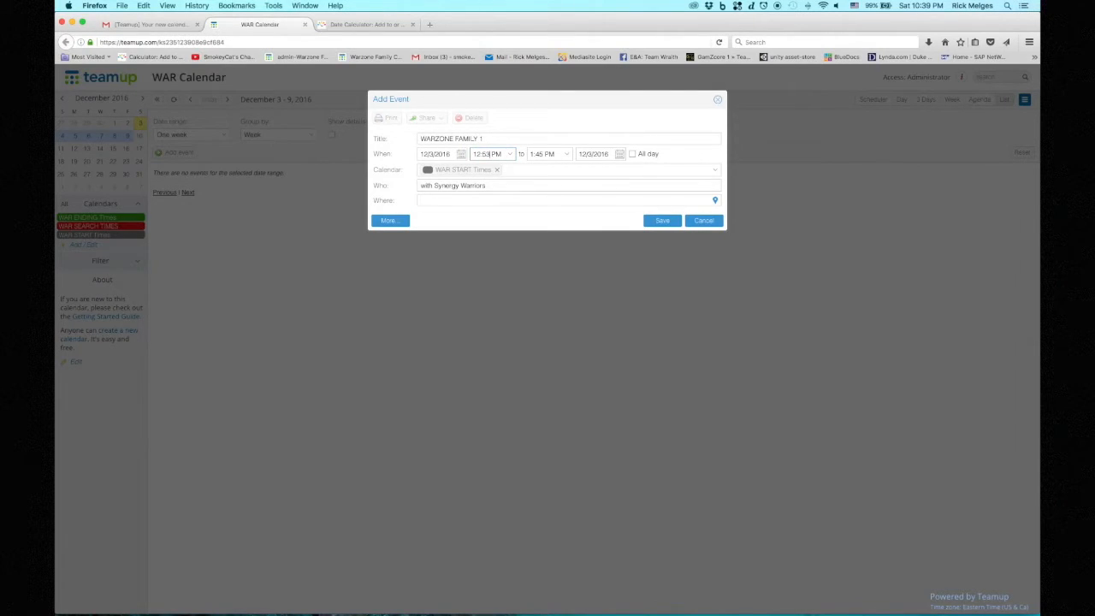
{"action": "key", "text": "Tab"}
{"action": "left_click", "coordinate": [532, 154]}
{"action": "left_click", "coordinate": [674, 223]}
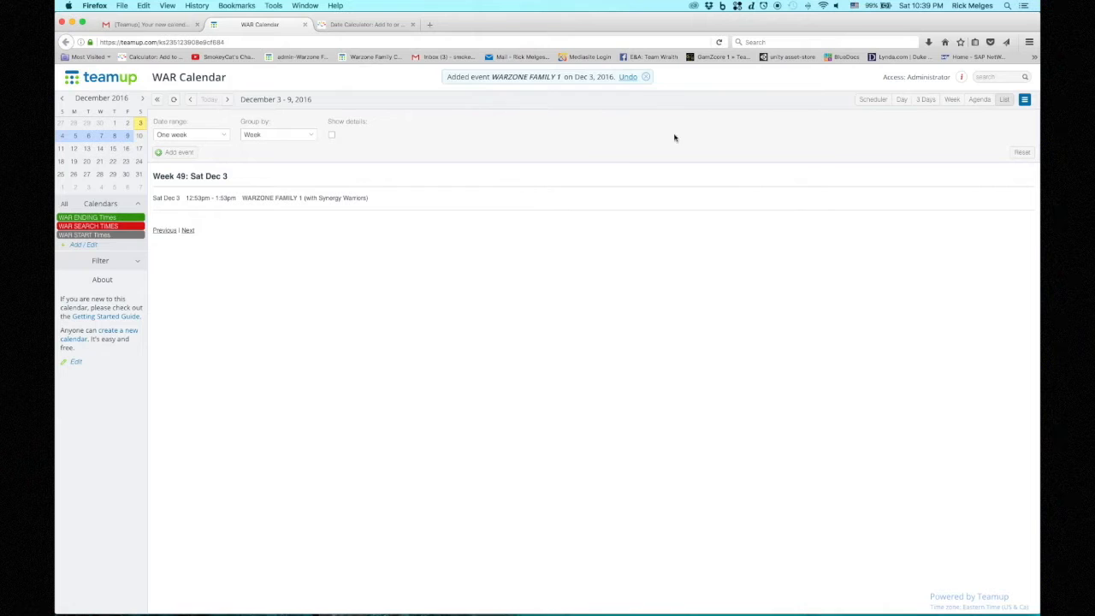
Step: Examine how long the WARZONE FAMILY 1 event appears in the week view and return to the list view
{"action": "left_click", "coordinate": [955, 100]}
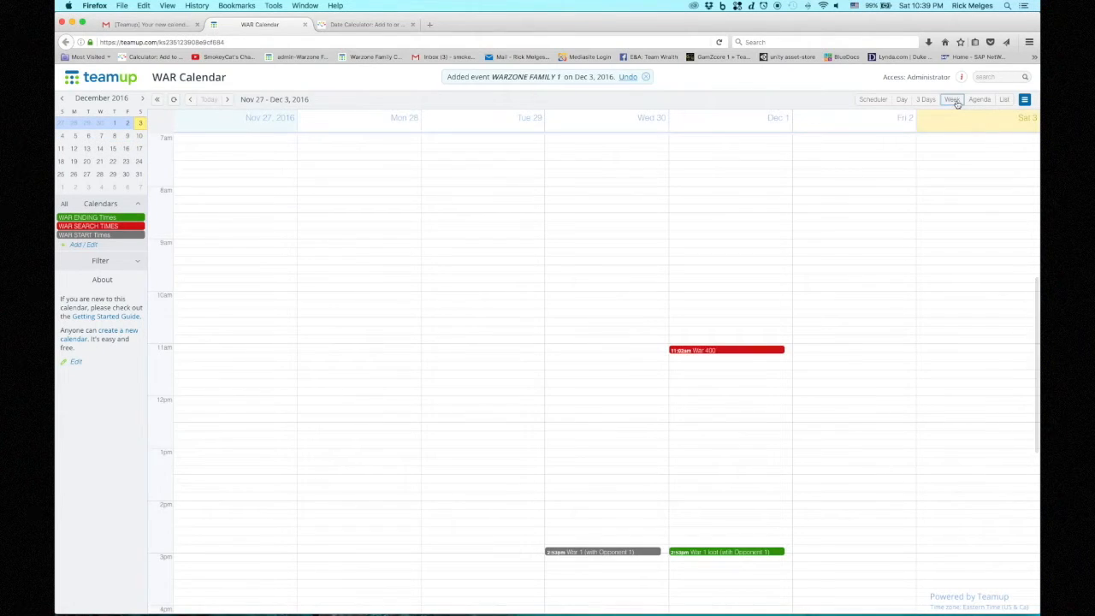
{"action": "scroll", "coordinate": [860, 210], "scroll_direction": "down", "scroll_amount": 3}
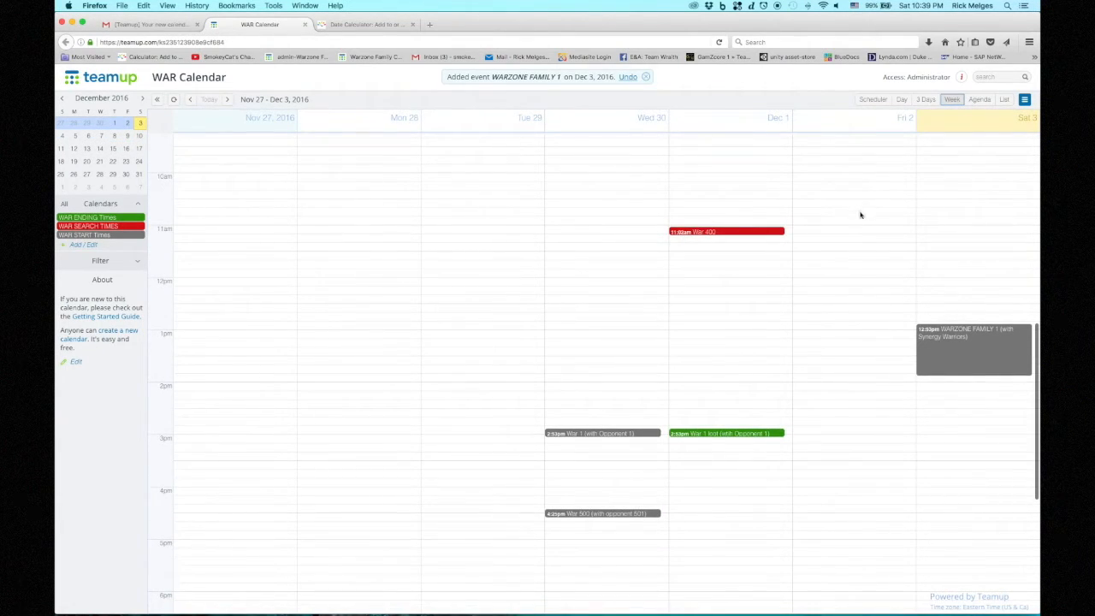
{"action": "mouse_move", "coordinate": [984, 368]}
{"action": "left_click", "coordinate": [1003, 98]}
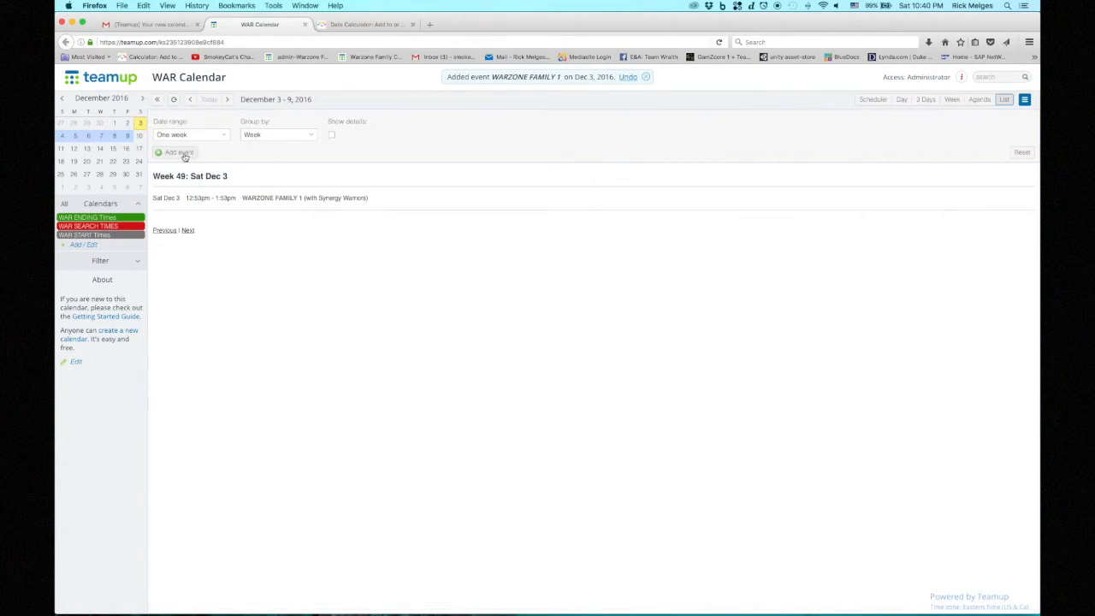
Step: Set the WARZONE FAMILY 1 event's end time to 12:53 PM, save it and check it in the week view
{"action": "left_click", "coordinate": [271, 198]}
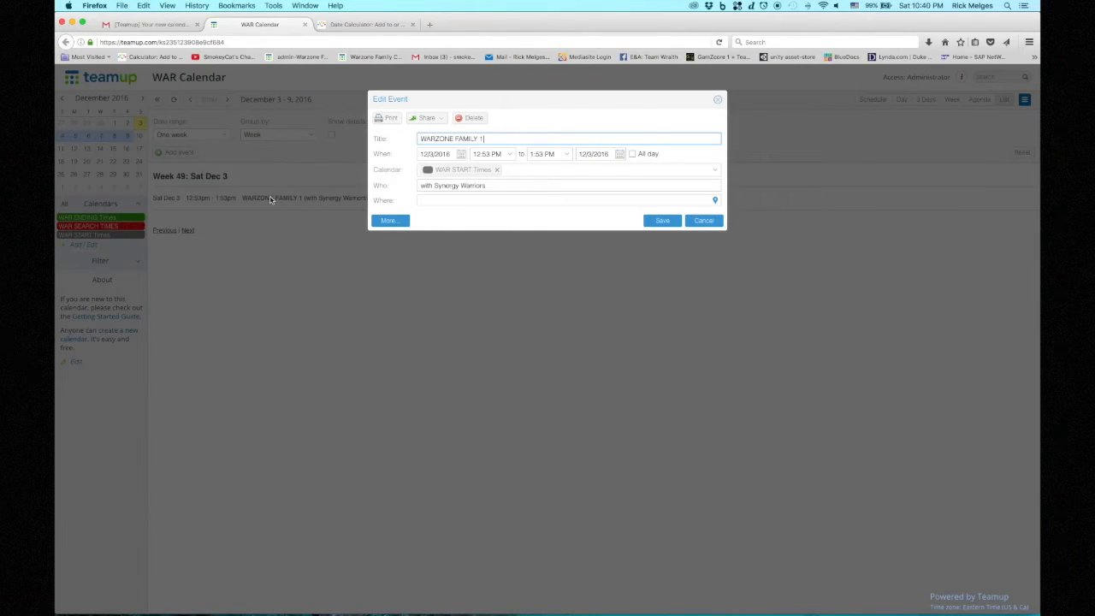
{"action": "left_click", "coordinate": [533, 153]}
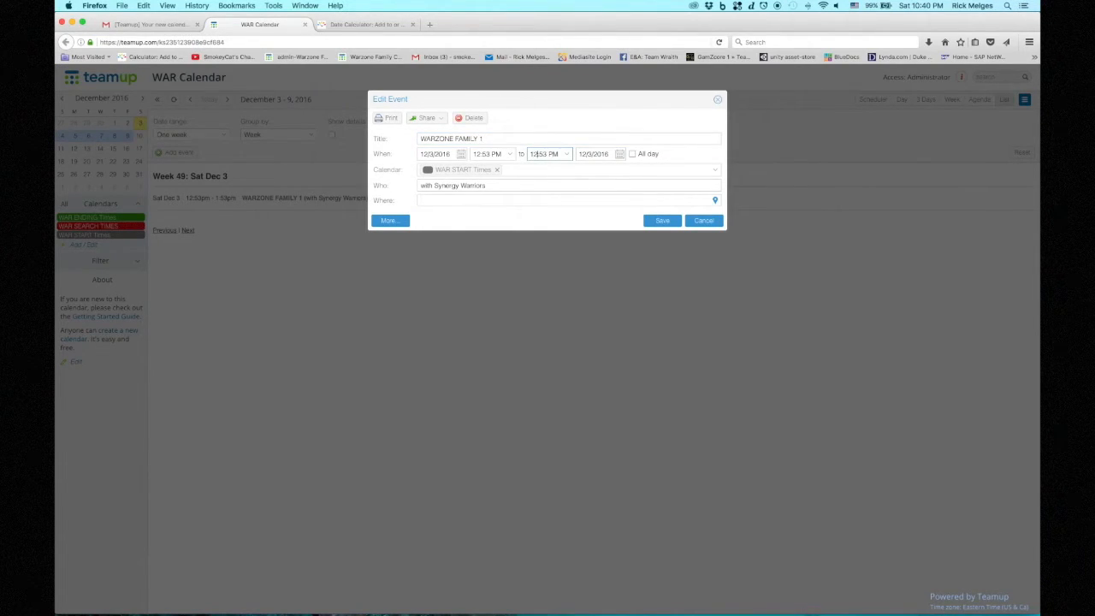
{"action": "left_click", "coordinate": [661, 221]}
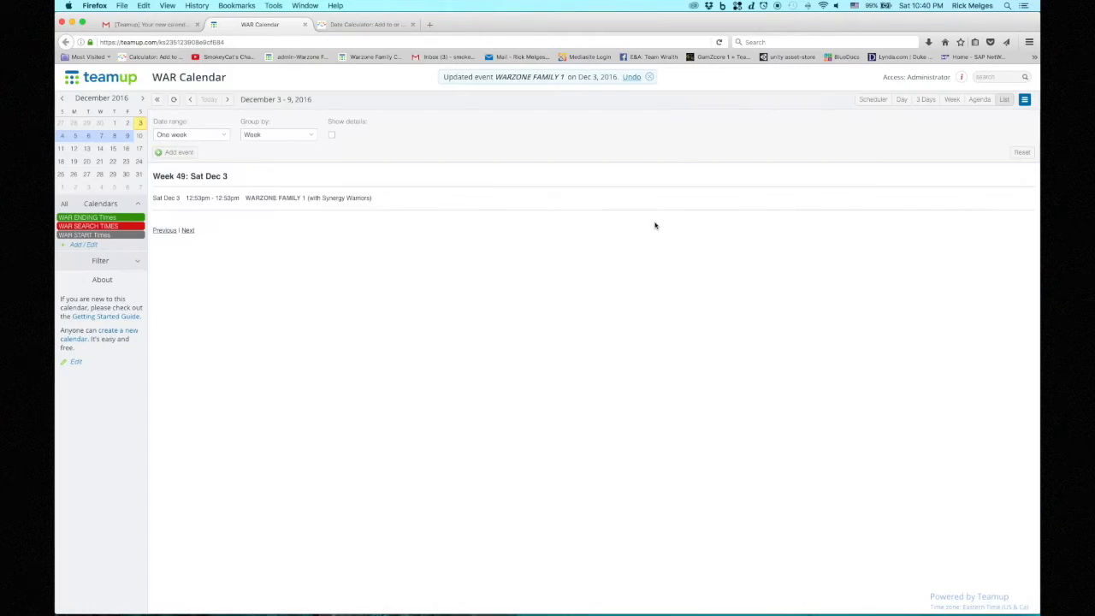
{"action": "left_click", "coordinate": [952, 101]}
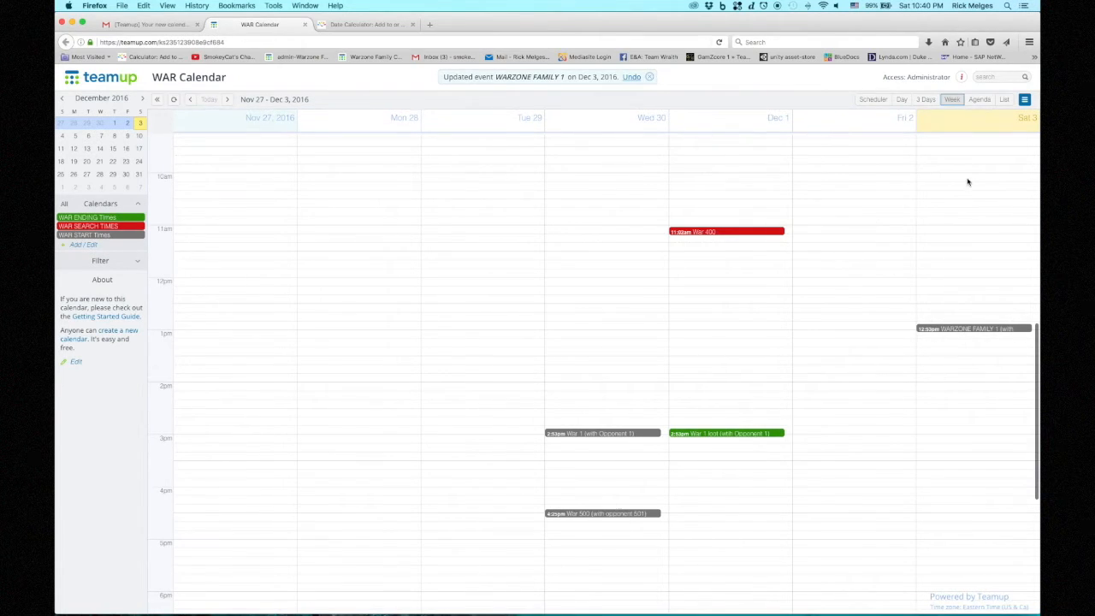
{"action": "left_click", "coordinate": [1005, 100]}
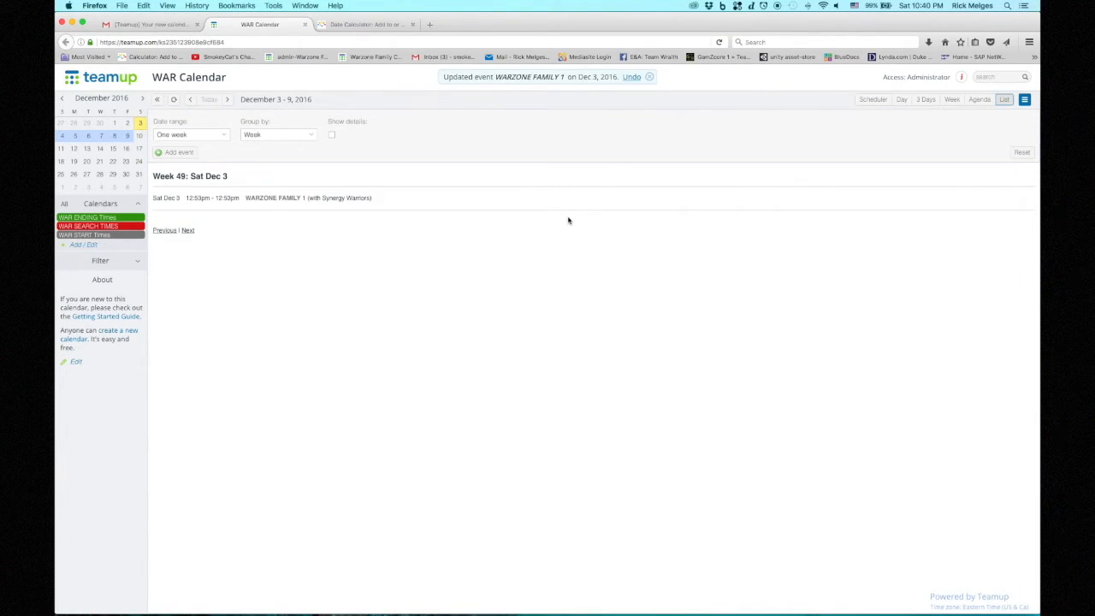
Step: Add the description lines "friend 1", "friend 2" and "and so on...." to WARZONE FAMILY 1, save it and check the event details in the list
{"action": "left_click", "coordinate": [271, 201]}
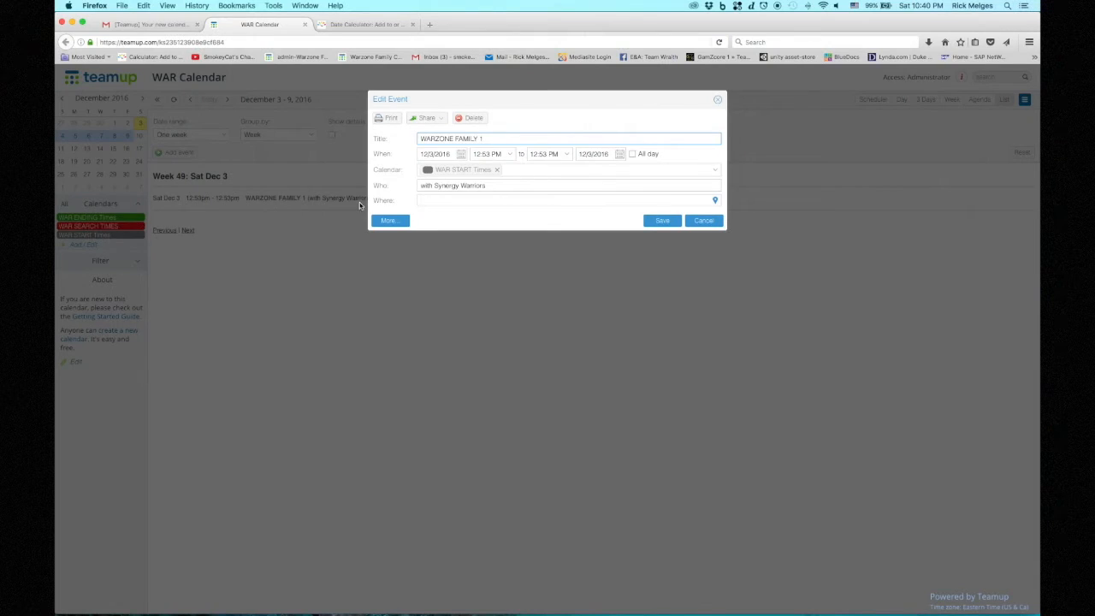
{"action": "left_click", "coordinate": [396, 222]}
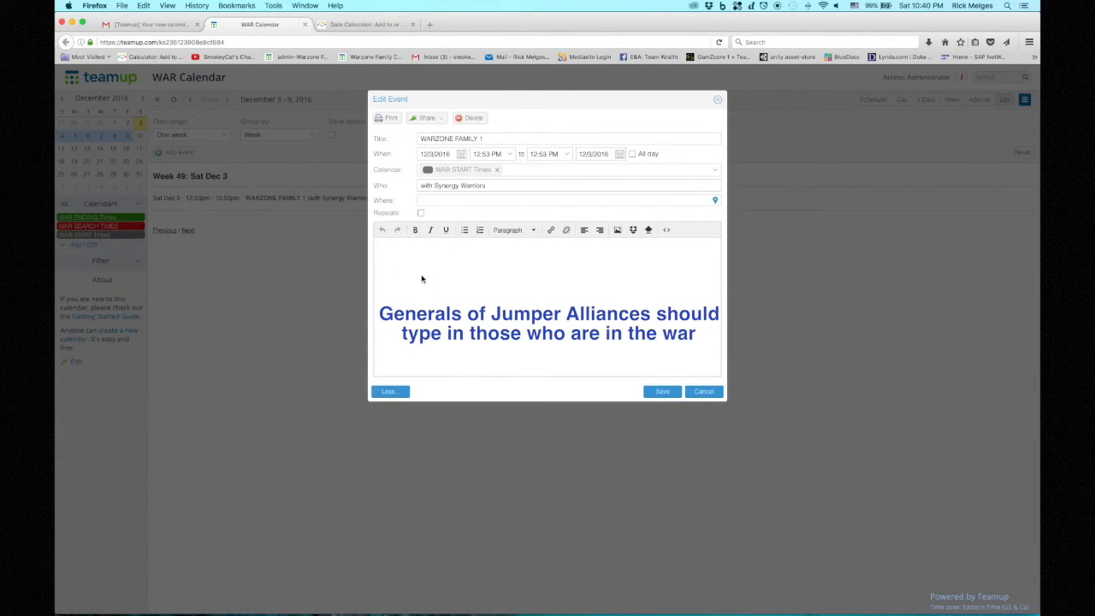
{"action": "type", "text": "nd 1"}
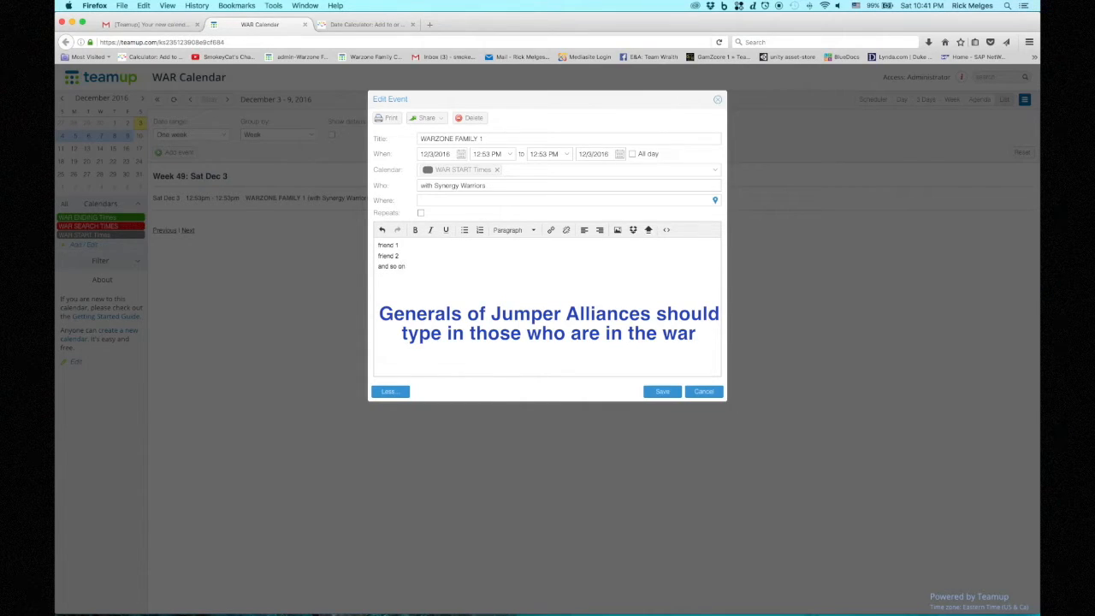
{"action": "left_click", "coordinate": [660, 392]}
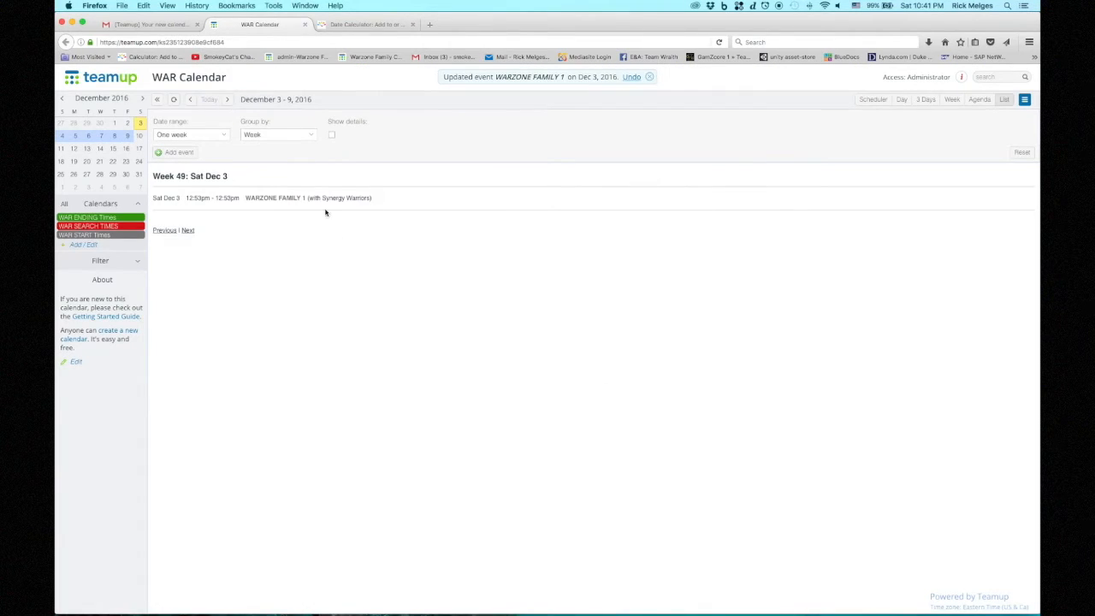
{"action": "left_click", "coordinate": [333, 137]}
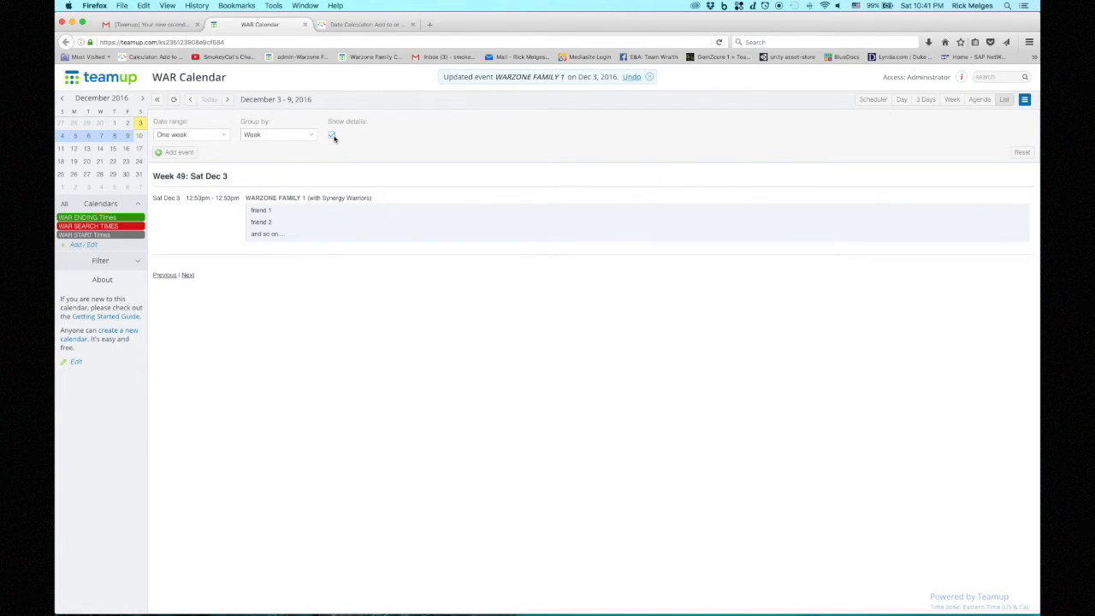
{"action": "left_click", "coordinate": [333, 137]}
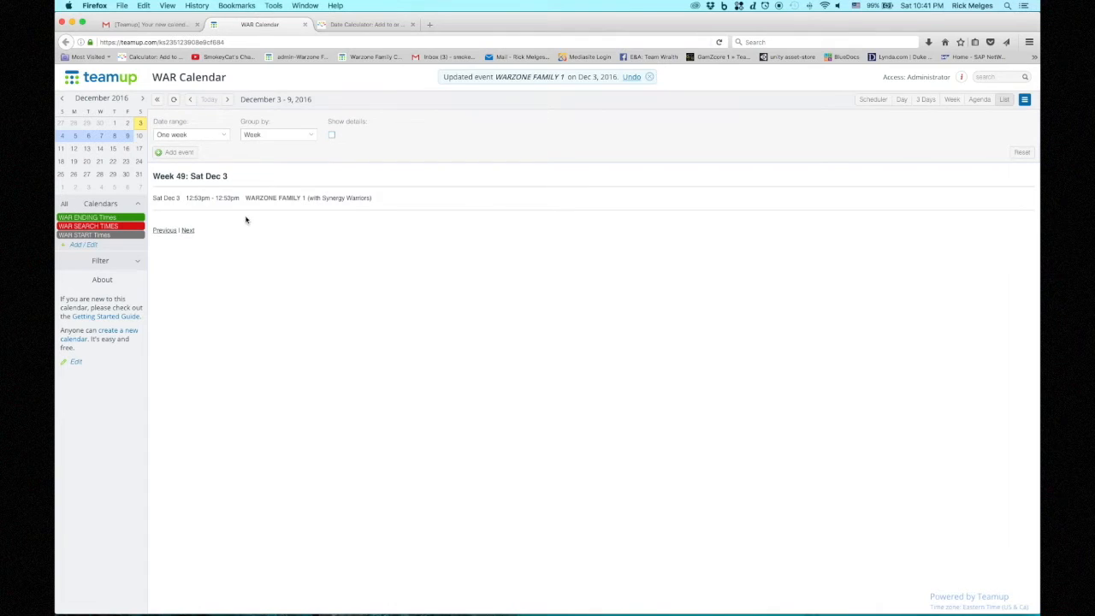
Step: Start a new event titled WARZONE FAMILY 2 and make it a timed event instead of all day
{"action": "left_click", "coordinate": [178, 152]}
{"action": "type", "text": "WARZONE FAMILY 2"}
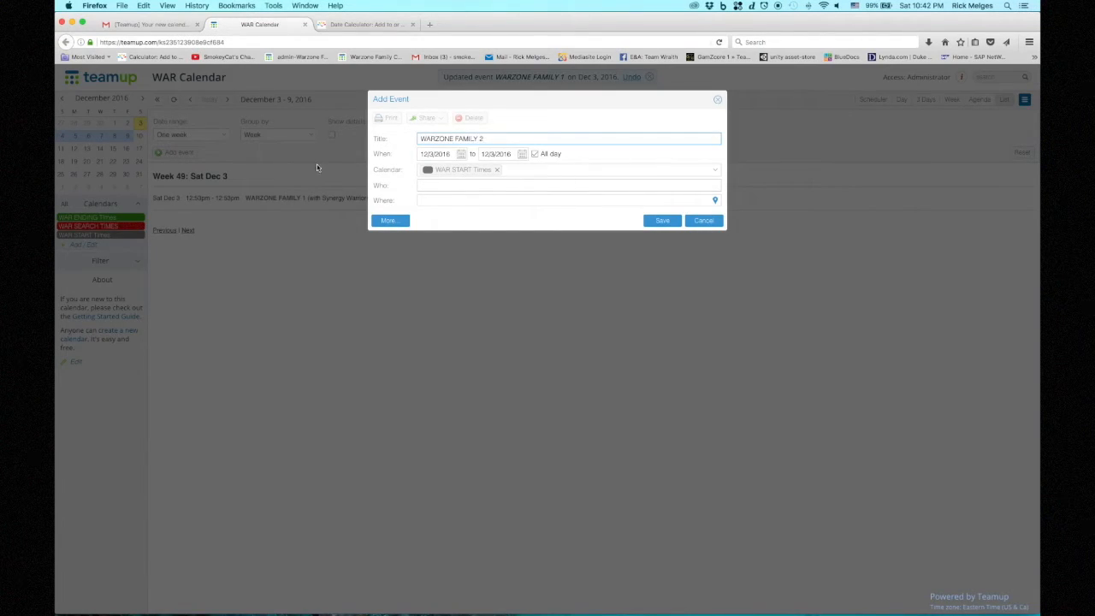
{"action": "left_click", "coordinate": [535, 154]}
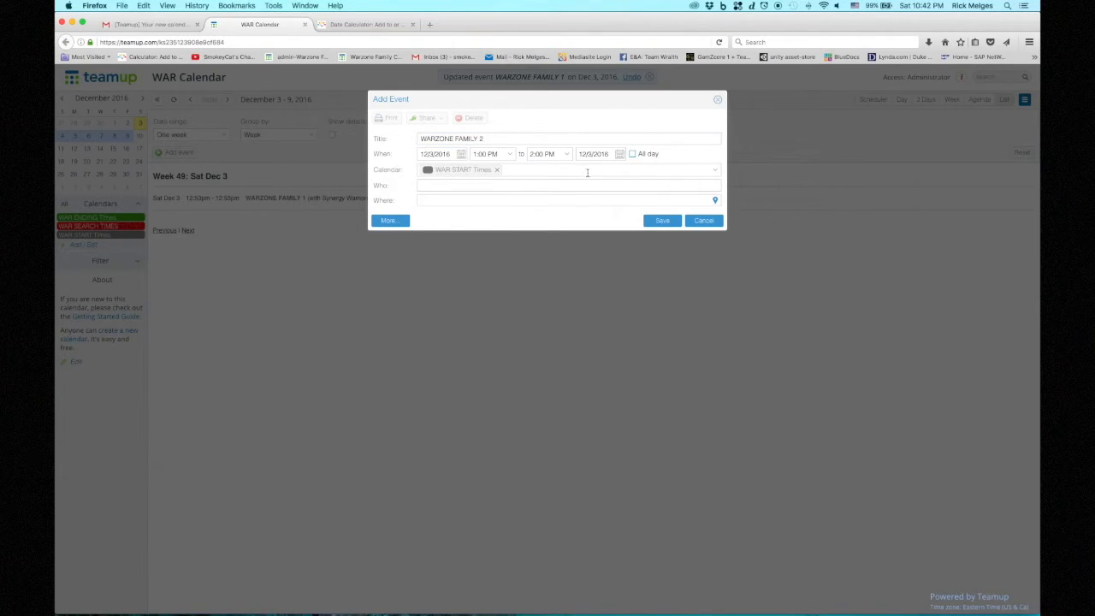
Step: Switch to the Date Calculator and calculate the date and time 15 hours and 16 minutes from now
{"action": "left_click", "coordinate": [349, 24]}
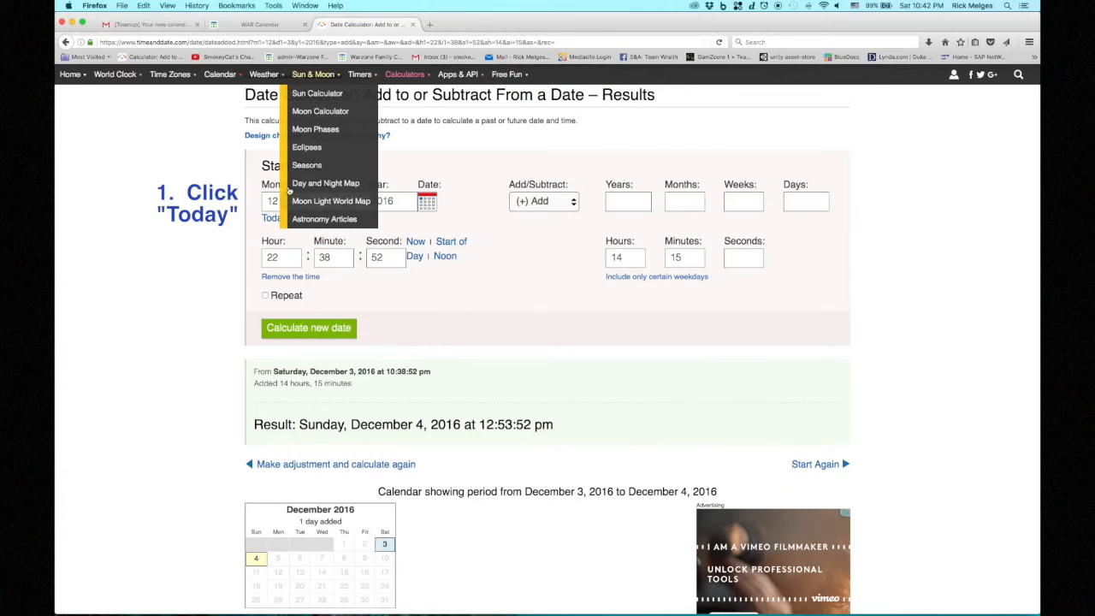
{"action": "left_click", "coordinate": [417, 242]}
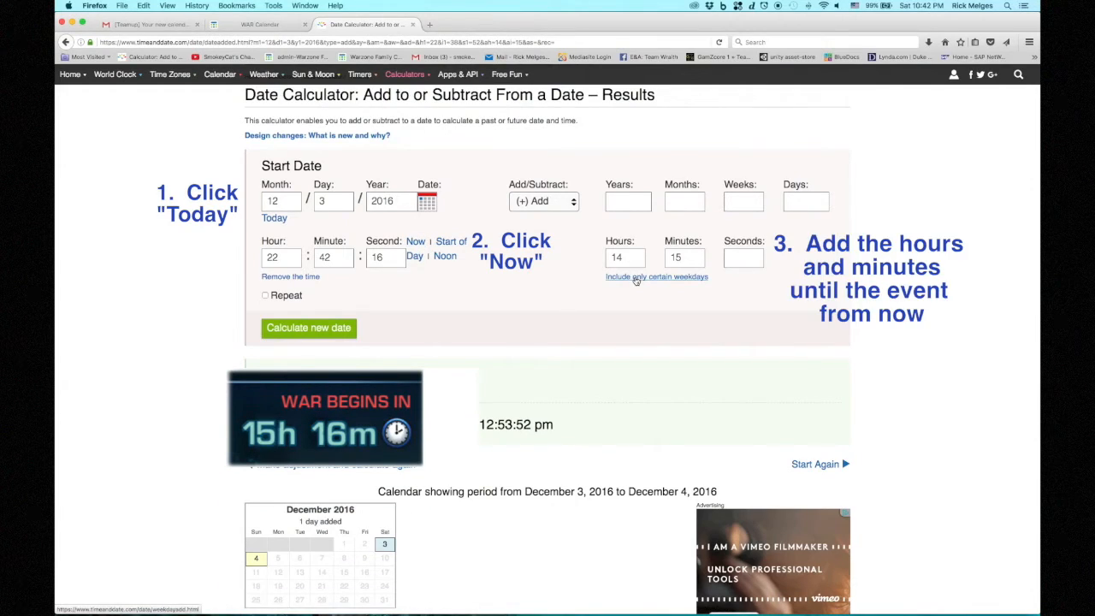
{"action": "left_click_drag", "start_coordinate": [621, 258], "coordinate": [598, 257]}
{"action": "type", "text": "15"}
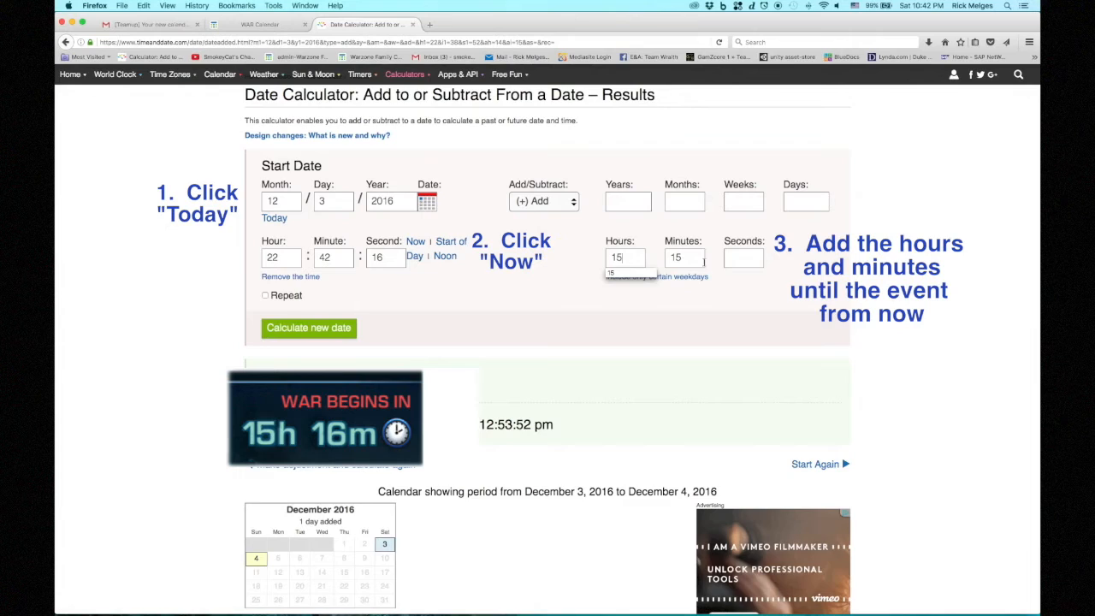
{"action": "left_click", "coordinate": [697, 259]}
{"action": "key", "text": "BackSpace"}
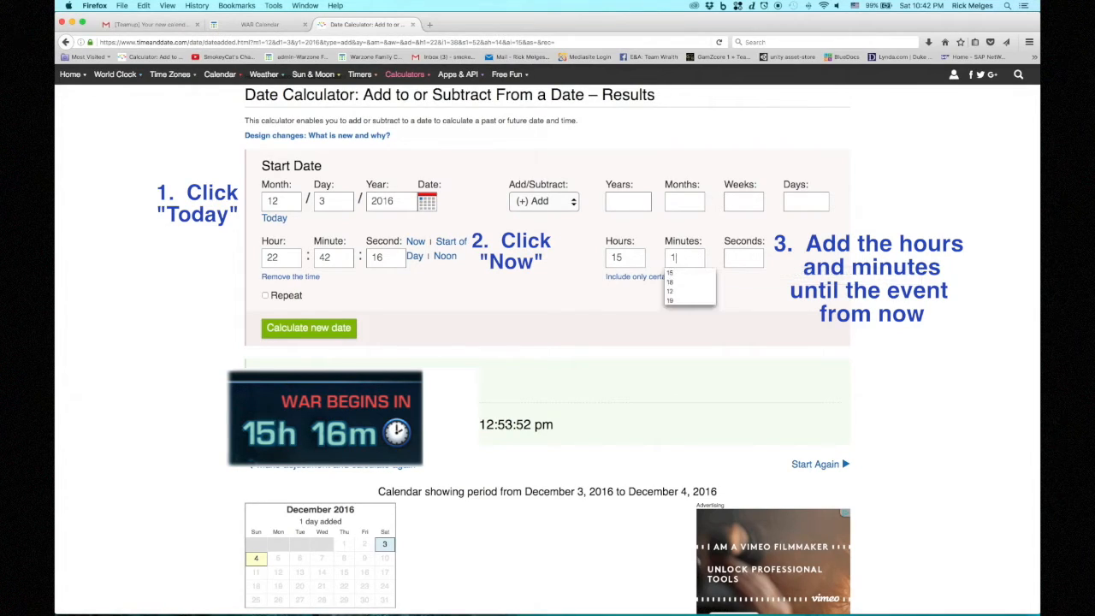
{"action": "type", "text": "6"}
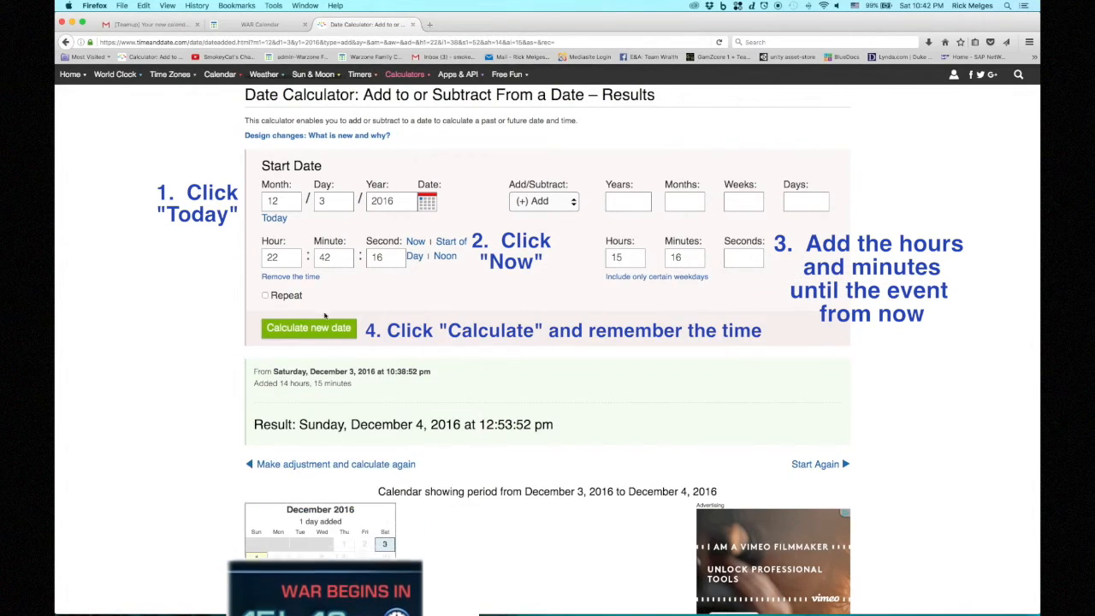
{"action": "left_click", "coordinate": [299, 330]}
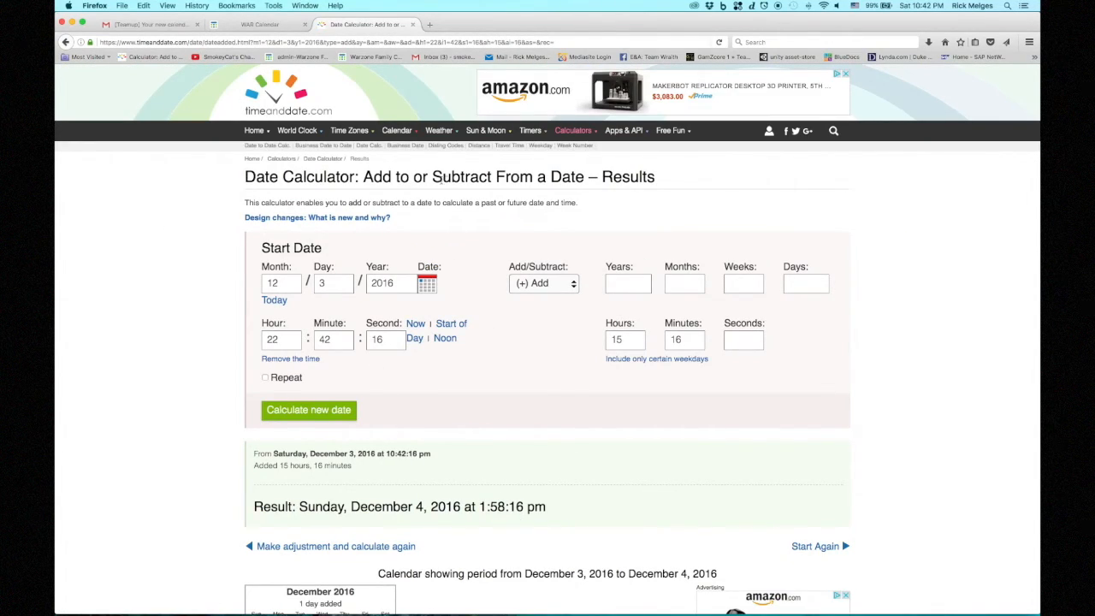
Step: Return to WAR Calendar and set the new event's start to 12/4/2016 at 1:58 PM according to the calculated result
{"action": "left_click", "coordinate": [282, 24]}
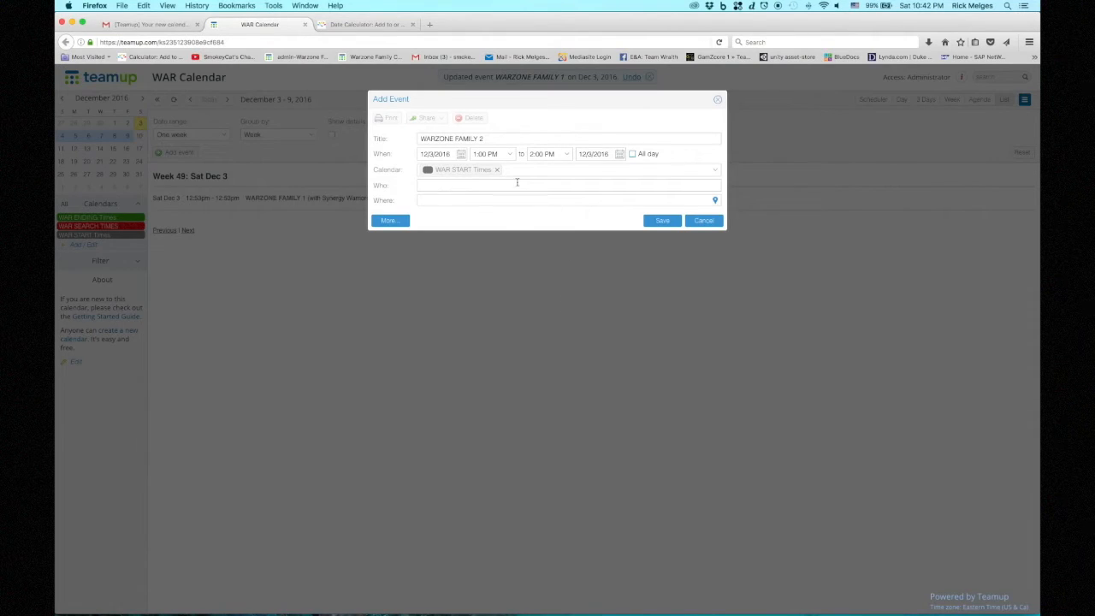
{"action": "left_click", "coordinate": [486, 154]}
{"action": "key", "text": "BackSpace"}
{"action": "key", "text": "BackSpace"}
{"action": "type", "text": "58"}
{"action": "left_click", "coordinate": [437, 154]}
{"action": "left_click", "coordinate": [428, 212]}
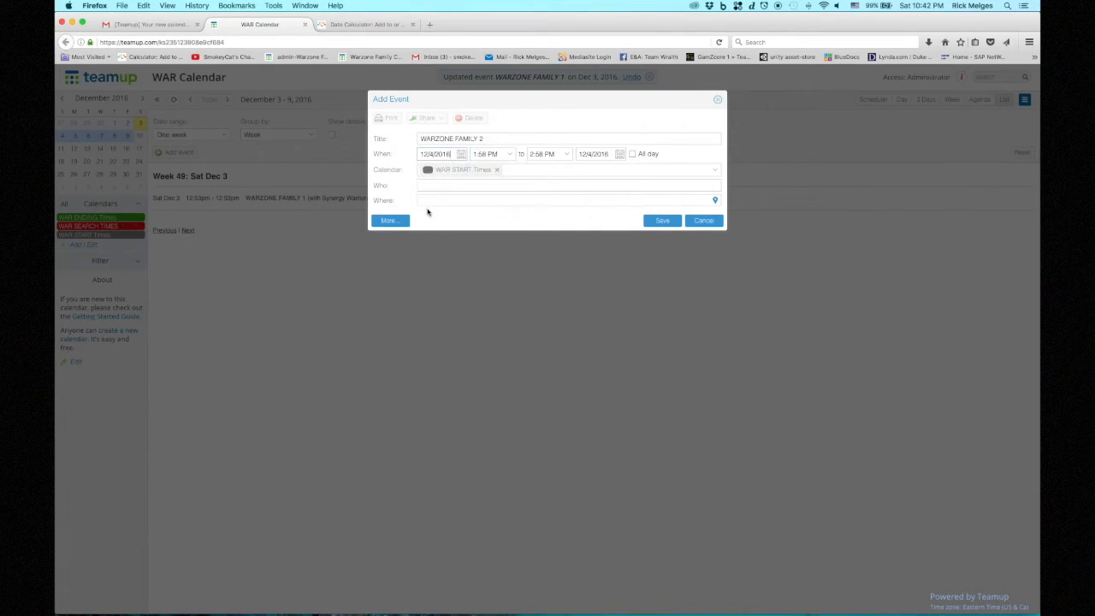
Step: Set the WARZONE FAMILY 2 event's end time to 1:58 PM and save the event
{"action": "left_click", "coordinate": [533, 154]}
{"action": "key", "text": "BackSpace"}
{"action": "type", "text": "1"}
{"action": "left_click", "coordinate": [663, 221]}
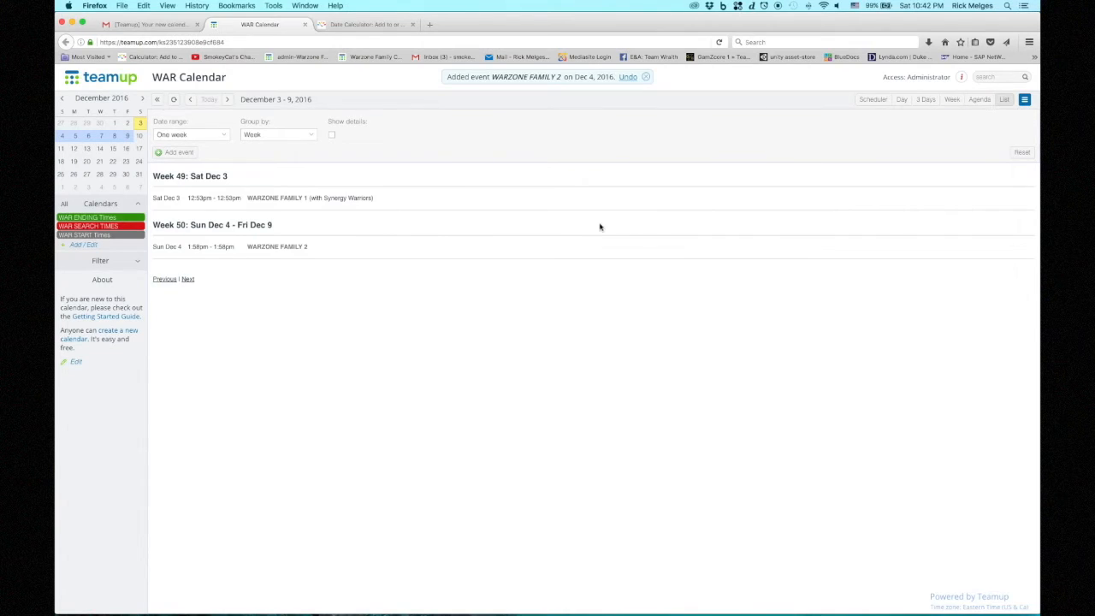
Step: Change the WARZONE FAMILY 1 event's date to 12/4/2016 and save it
{"action": "left_click", "coordinate": [283, 198]}
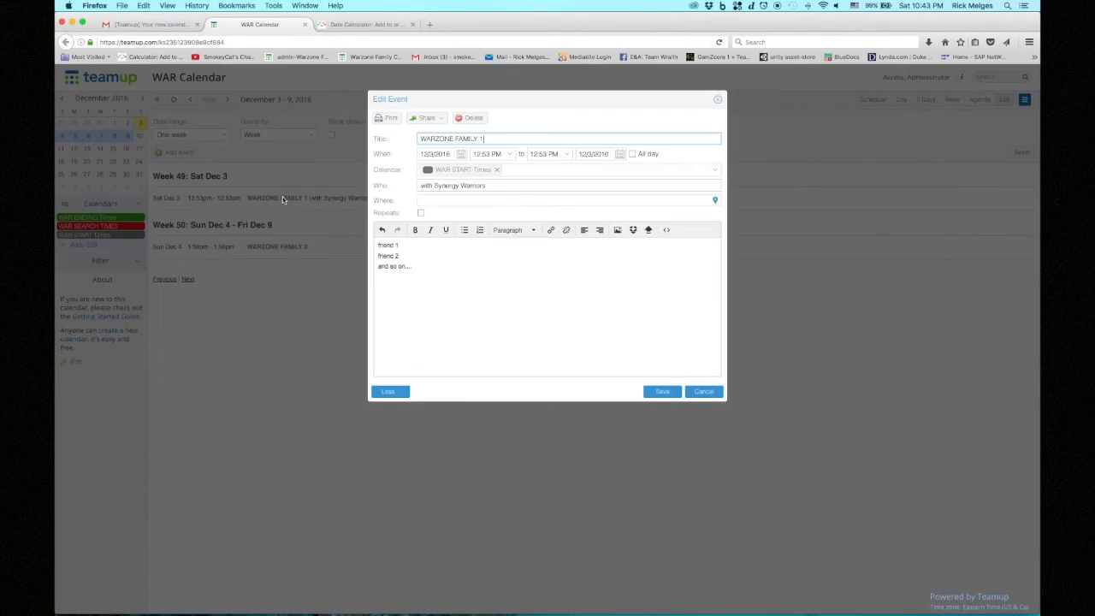
{"action": "left_click", "coordinate": [462, 154]}
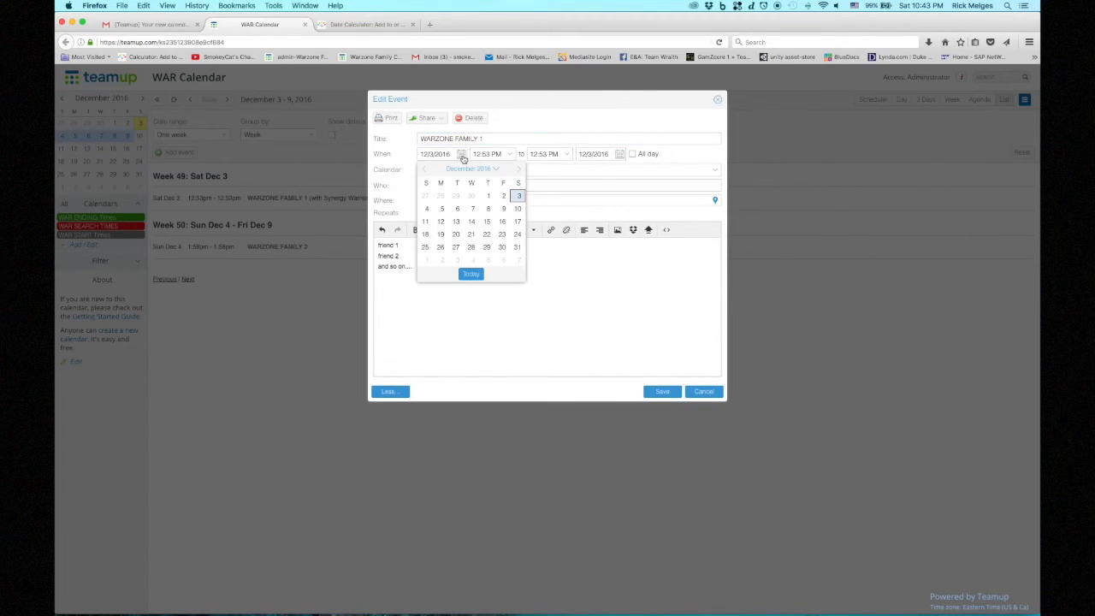
{"action": "left_click", "coordinate": [427, 211]}
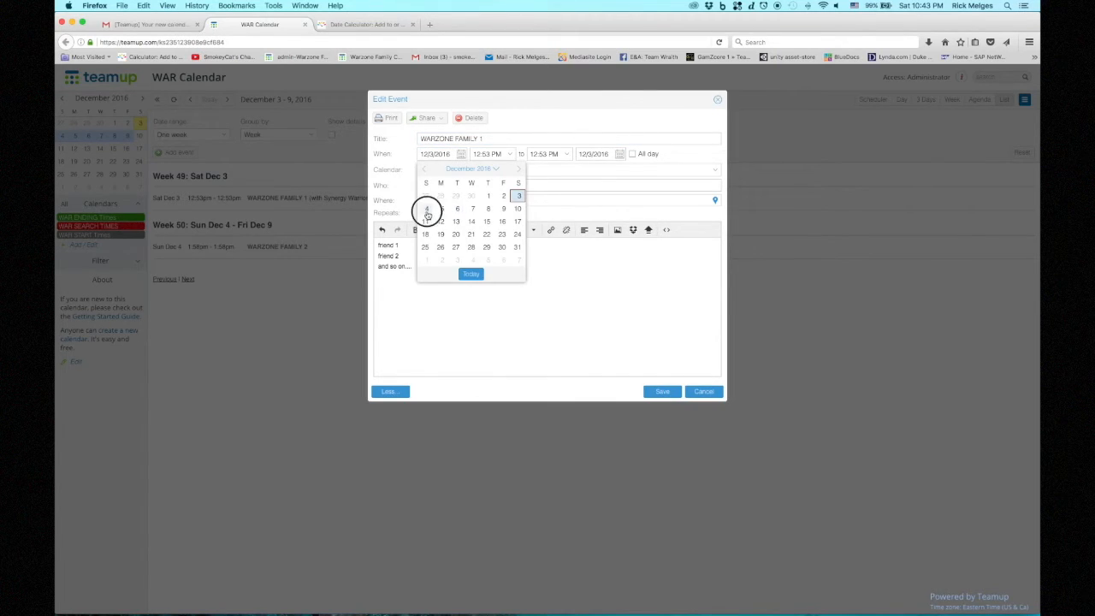
{"action": "left_click", "coordinate": [663, 392]}
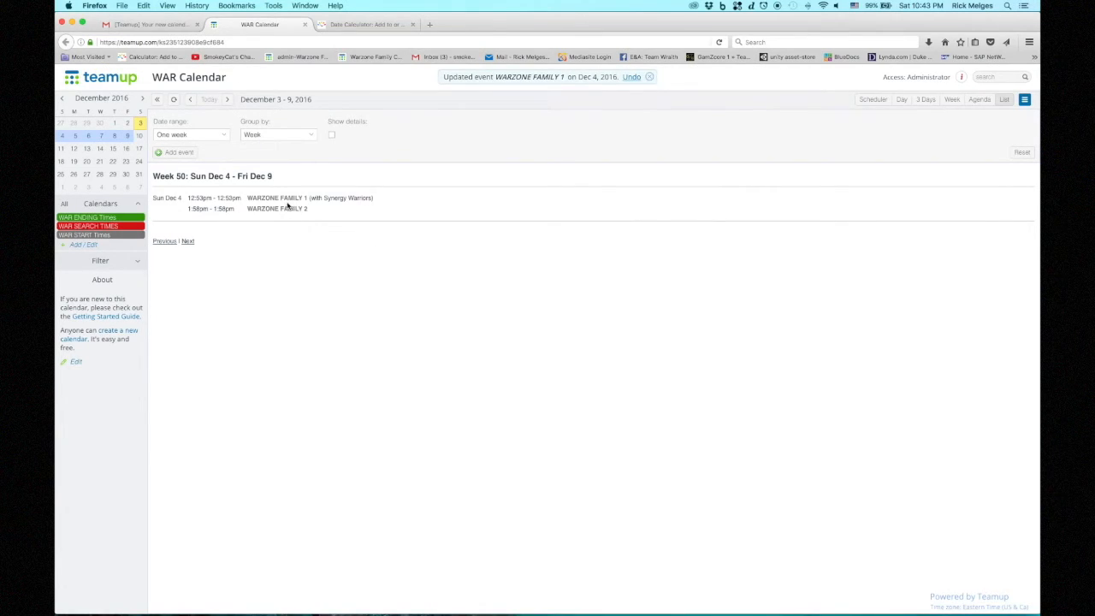
Step: Enter "with PinoysFinestReloaded" as the Who entry of the WARZONE FAMILY 2 event and save it
{"action": "left_click", "coordinate": [287, 212]}
{"action": "left_click", "coordinate": [444, 186]}
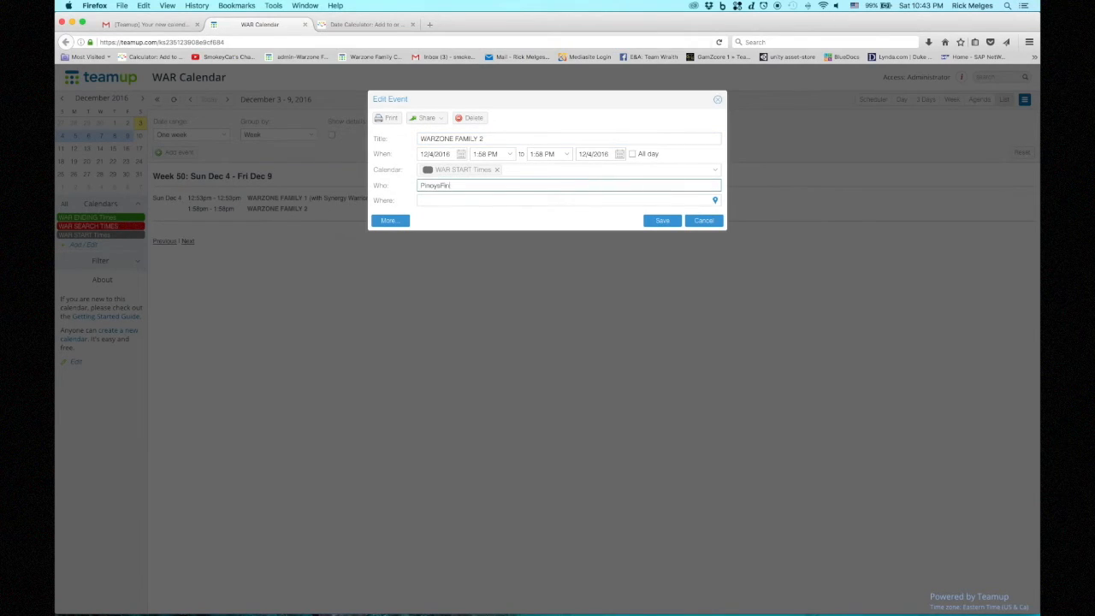
{"action": "type", "text": "PinoysFinestReloaded"}
{"action": "left_click", "coordinate": [662, 221]}
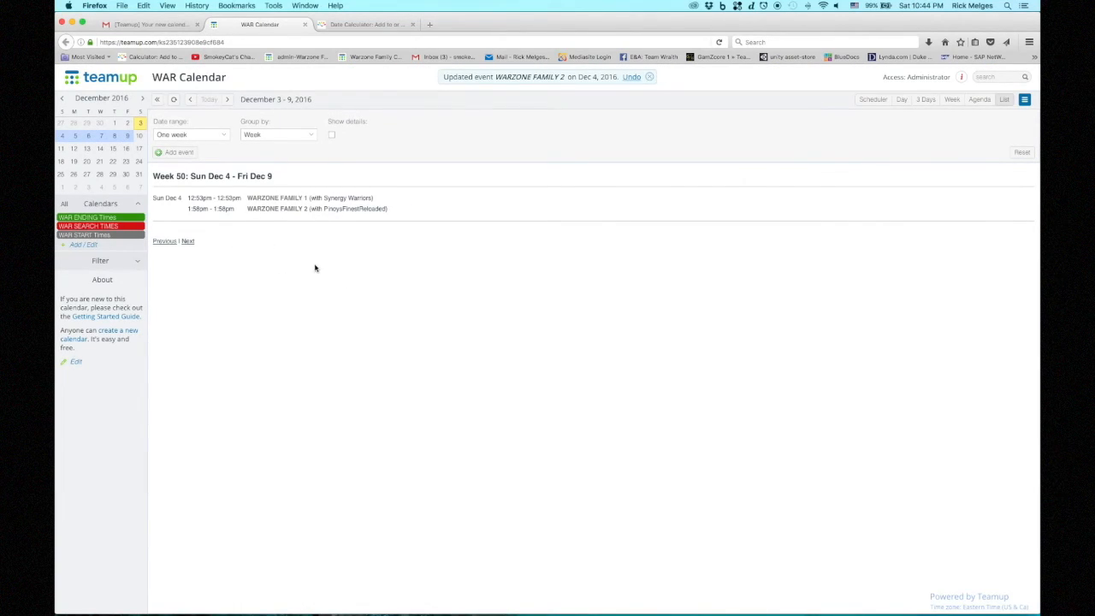
Step: Copy the WARZONE FAMILY 1 event to December 5, 2016
{"action": "right_click", "coordinate": [267, 198]}
{"action": "mouse_move", "coordinate": [300, 257]}
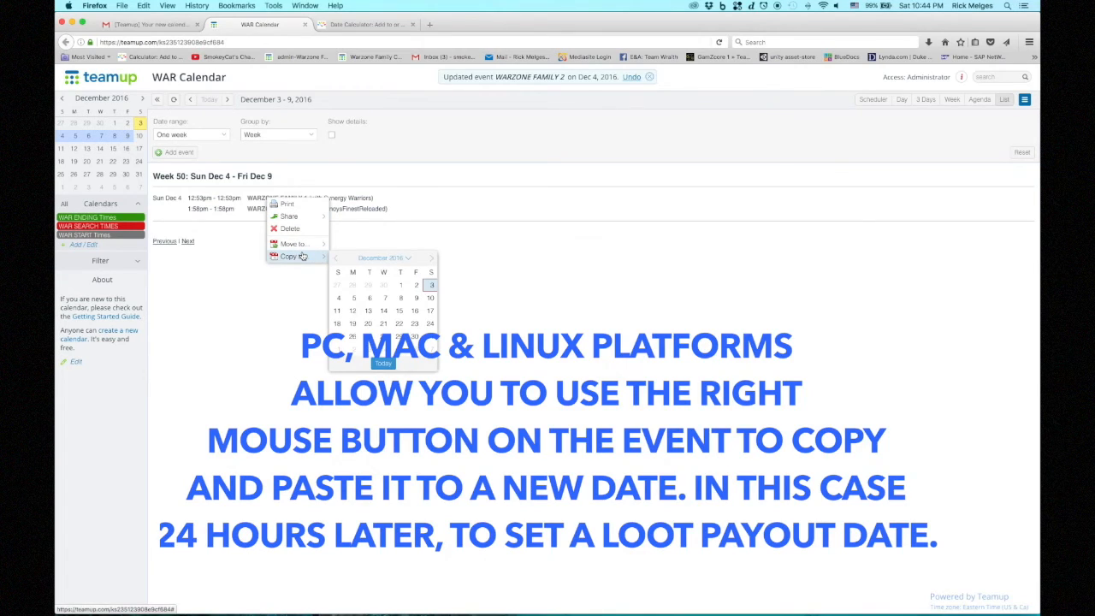
{"action": "left_click", "coordinate": [355, 298]}
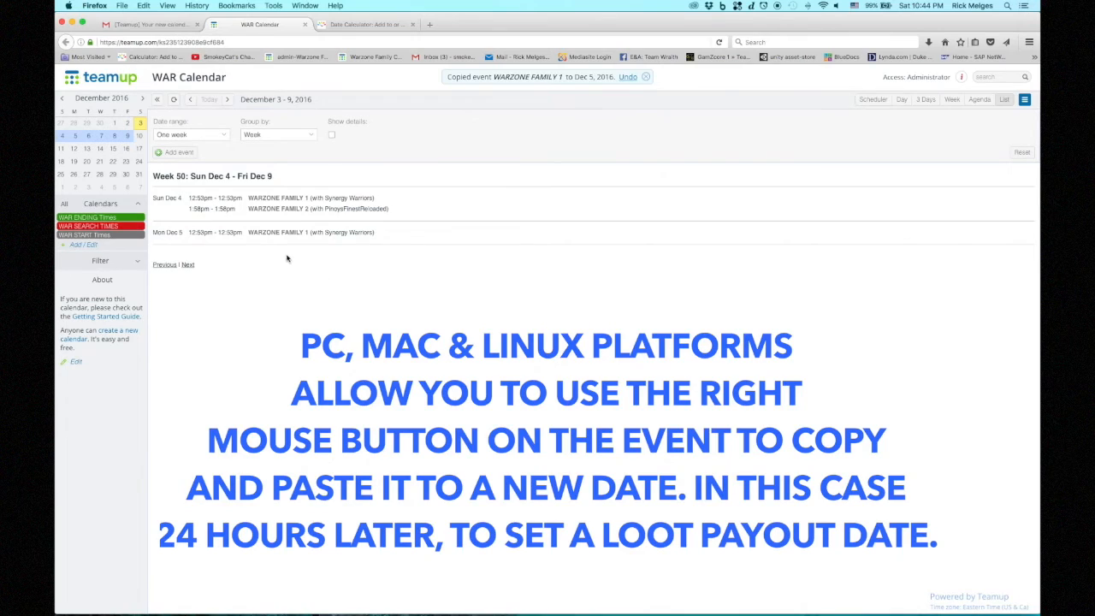
Step: Retitle the December 5 copy WARZONE FAMILY 1 Loot, assign it to WAR ENDING Times instead of WAR START Times and save it
{"action": "left_click", "coordinate": [277, 232]}
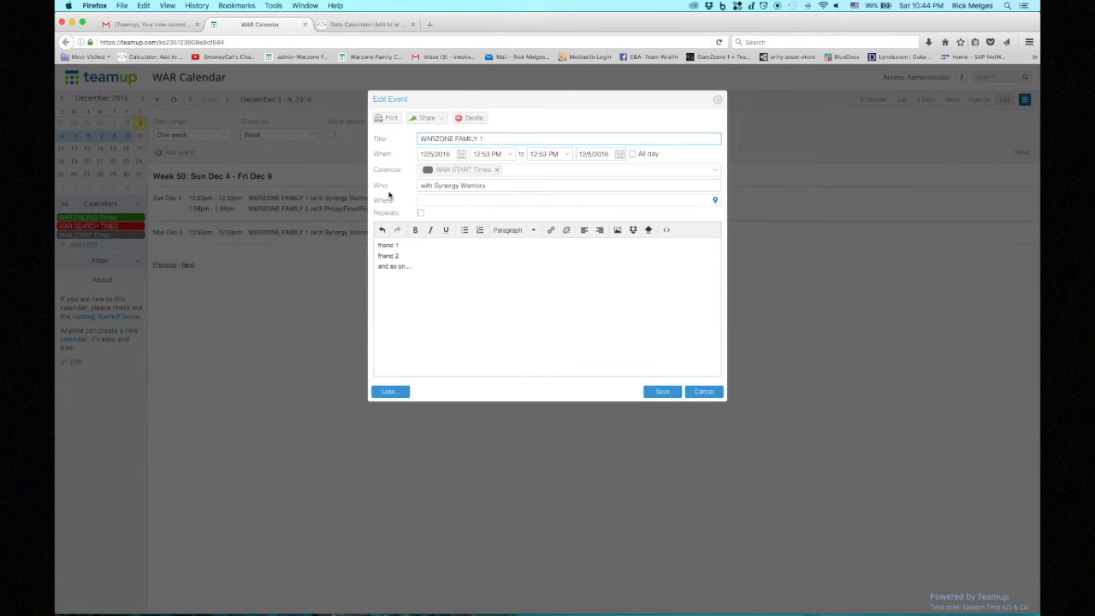
{"action": "left_click", "coordinate": [507, 170]}
{"action": "left_click", "coordinate": [471, 183]}
{"action": "left_click", "coordinate": [497, 172]}
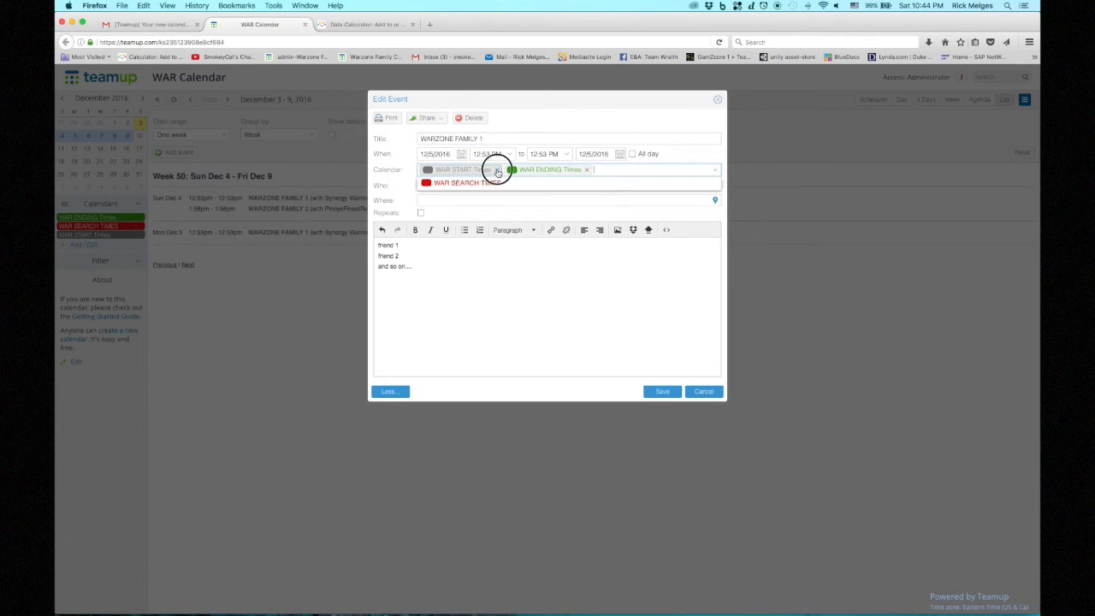
{"action": "left_click", "coordinate": [499, 136]}
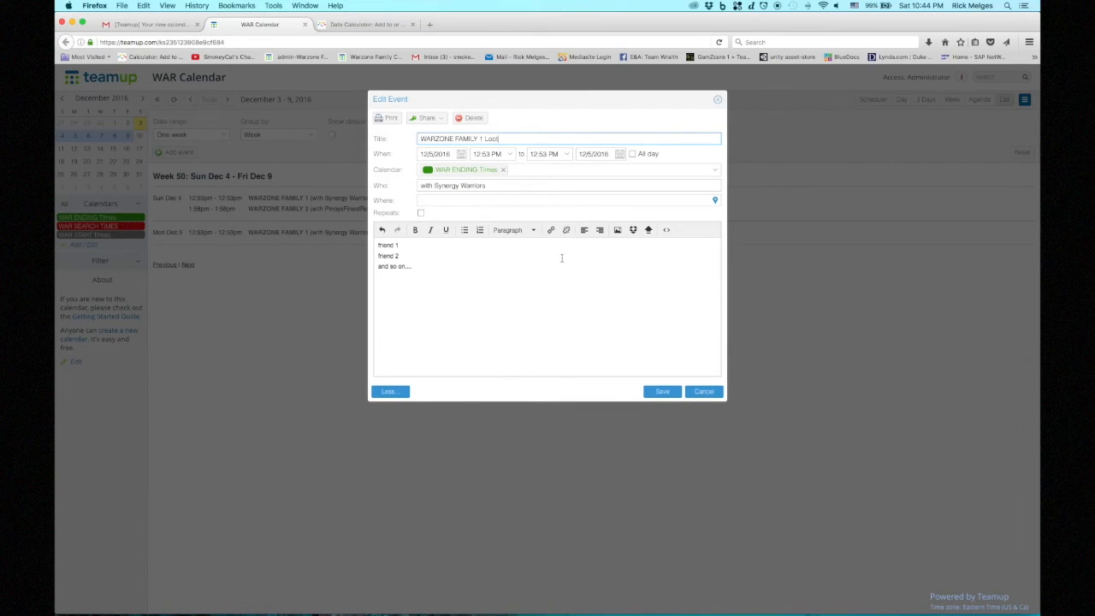
{"action": "left_click", "coordinate": [658, 392]}
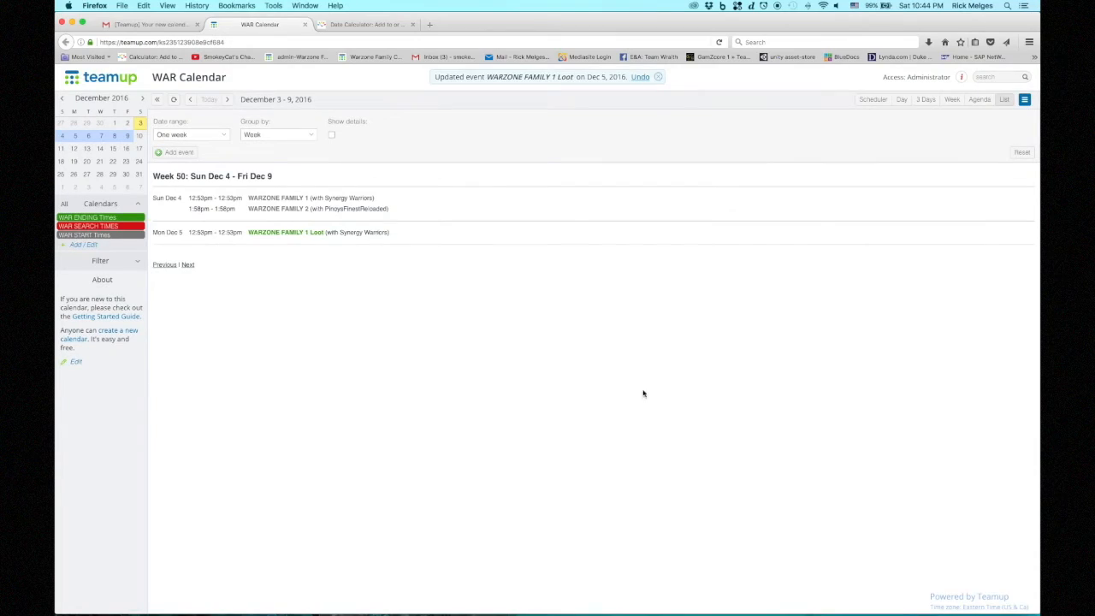
Step: Copy the WARZONE FAMILY 2 event to December 5, 2016
{"action": "right_click", "coordinate": [287, 211]}
{"action": "mouse_move", "coordinate": [322, 267]}
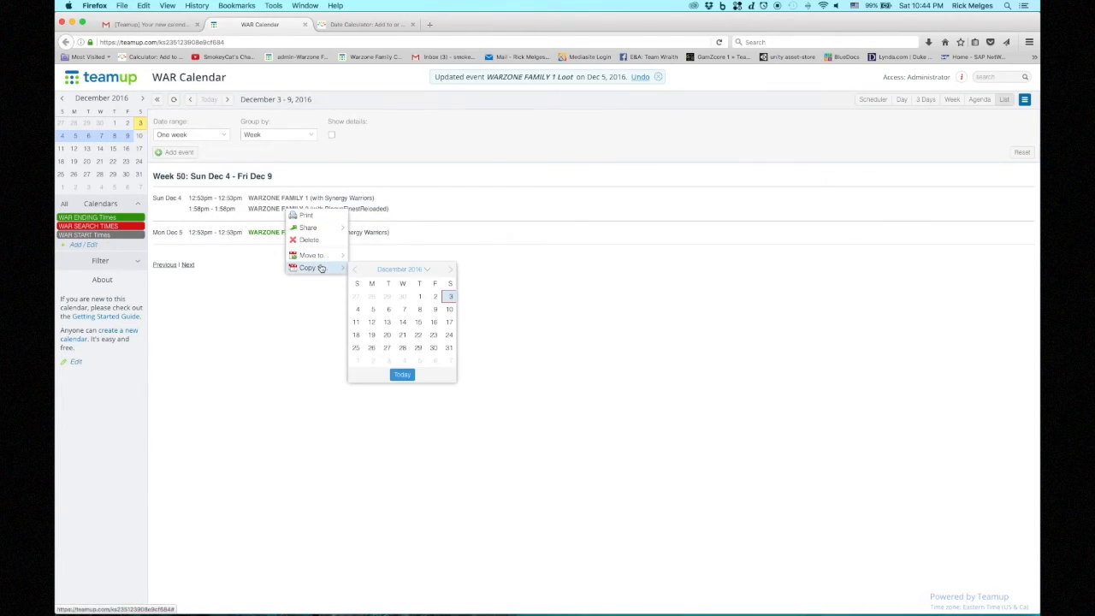
{"action": "left_click", "coordinate": [374, 312]}
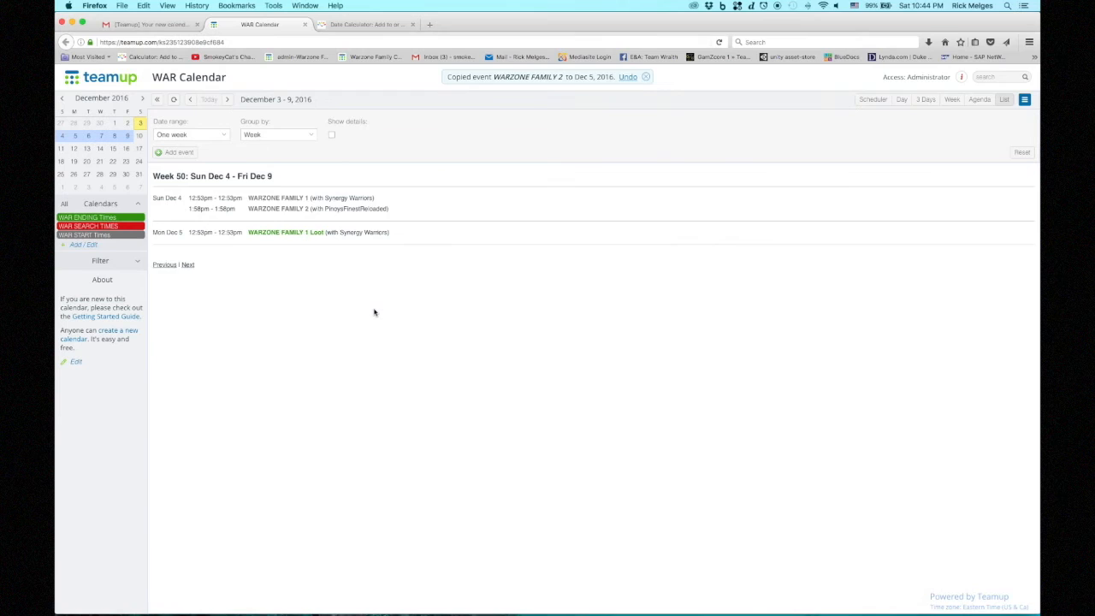
Step: Retitle the December 5 copy WARZONE FAMILY 2 Loot, assign it to WAR ENDING Times instead of WAR START Times and save it
{"action": "left_click", "coordinate": [297, 246]}
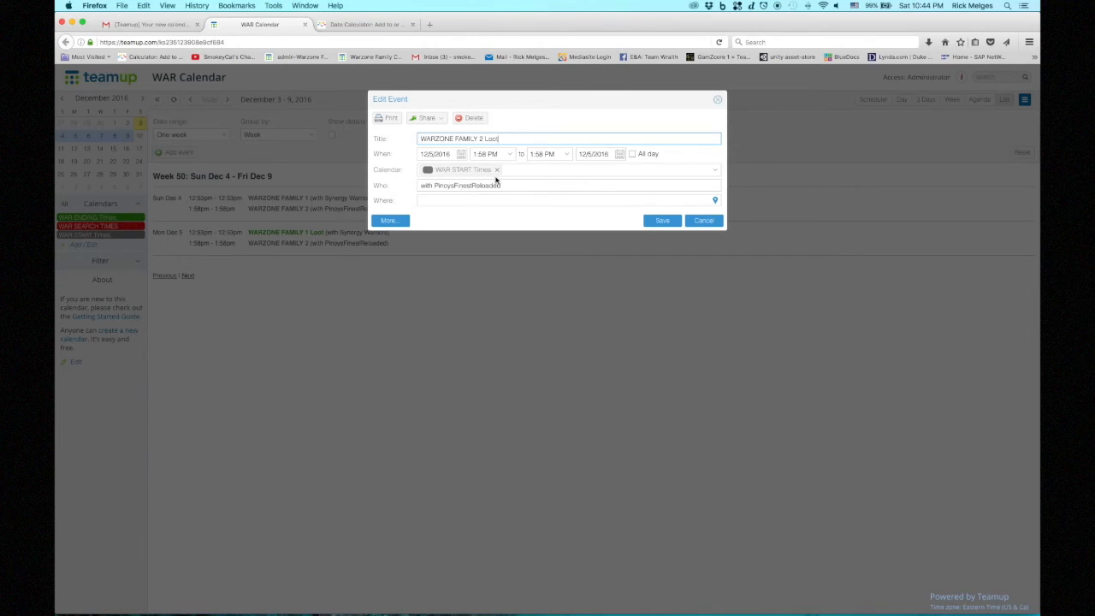
{"action": "left_click", "coordinate": [526, 170]}
{"action": "left_click", "coordinate": [496, 186]}
{"action": "left_click", "coordinate": [497, 169]}
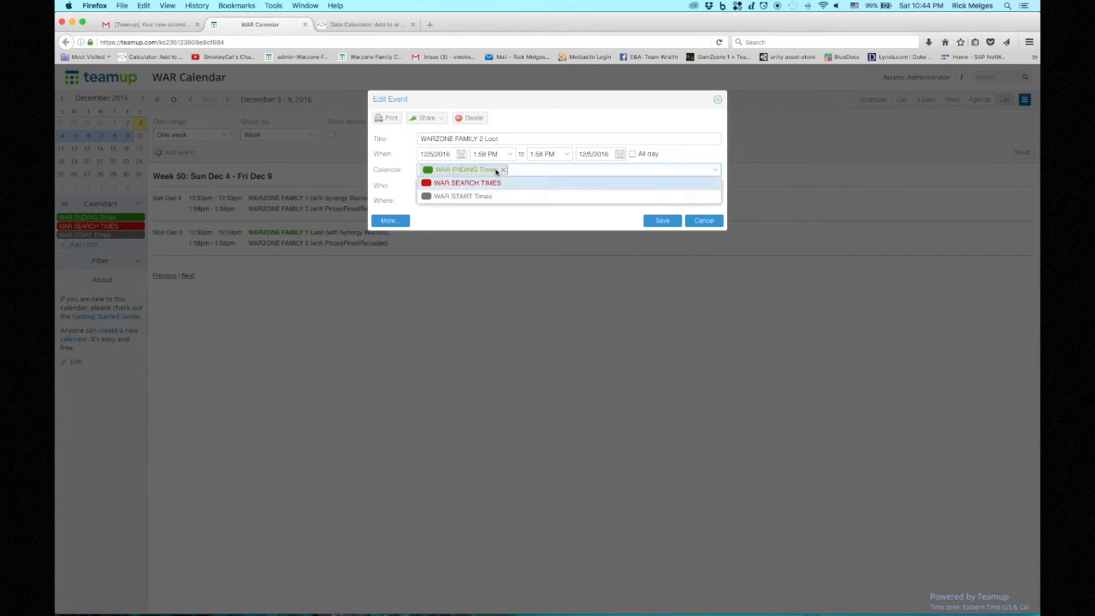
{"action": "left_click", "coordinate": [582, 167]}
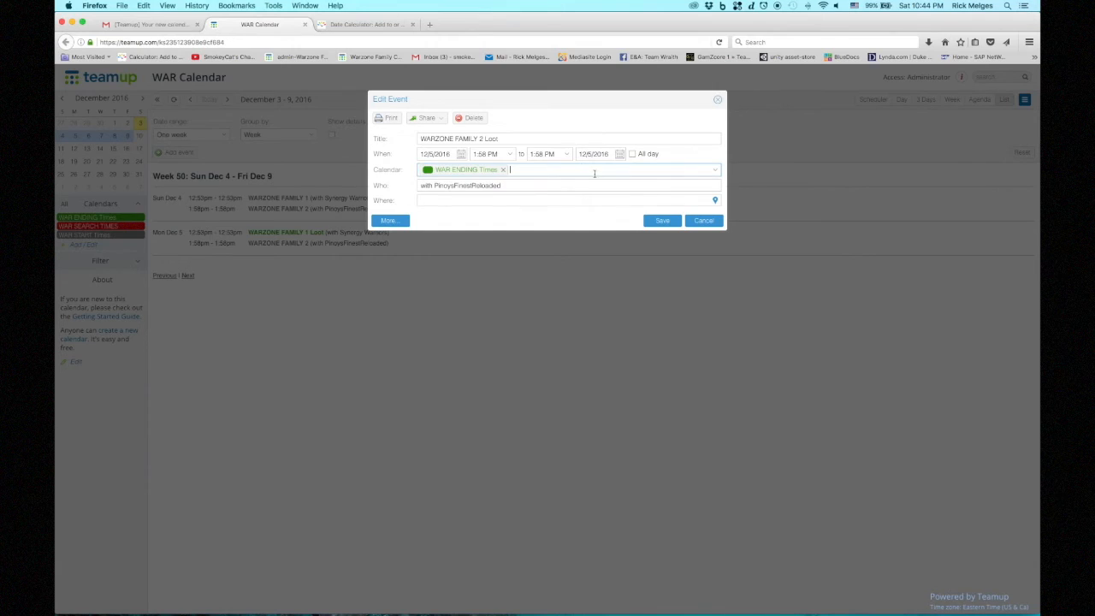
{"action": "left_click", "coordinate": [668, 222]}
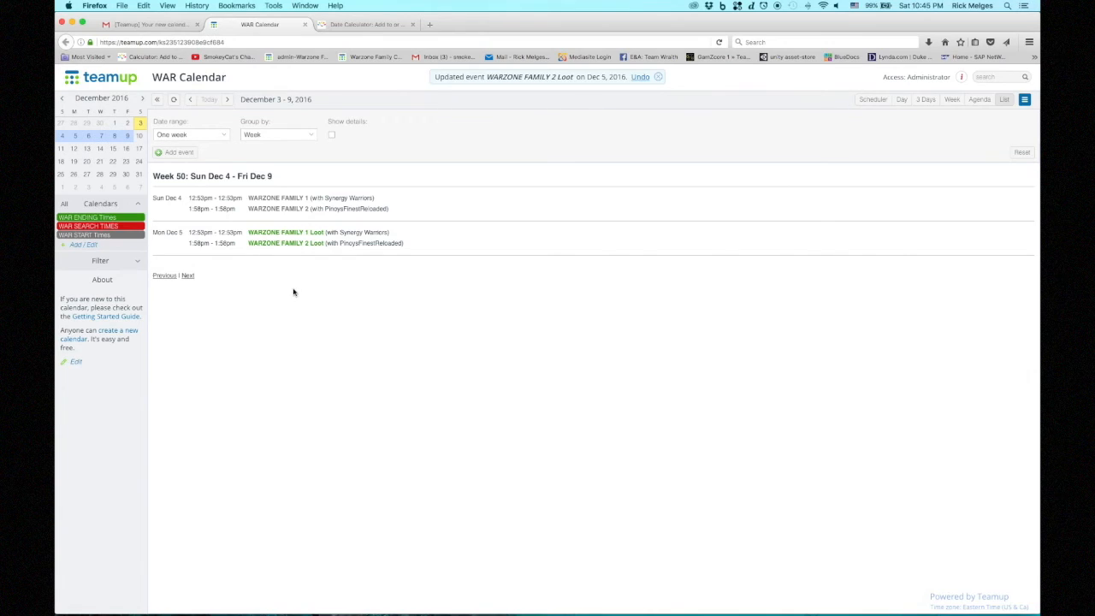
Step: Start a new event titled WARZONE FAMILY 3, make it a timed event instead of all-day, and assign it to WAR START Times
{"action": "left_click", "coordinate": [176, 151]}
{"action": "type", "text": "WAR"}
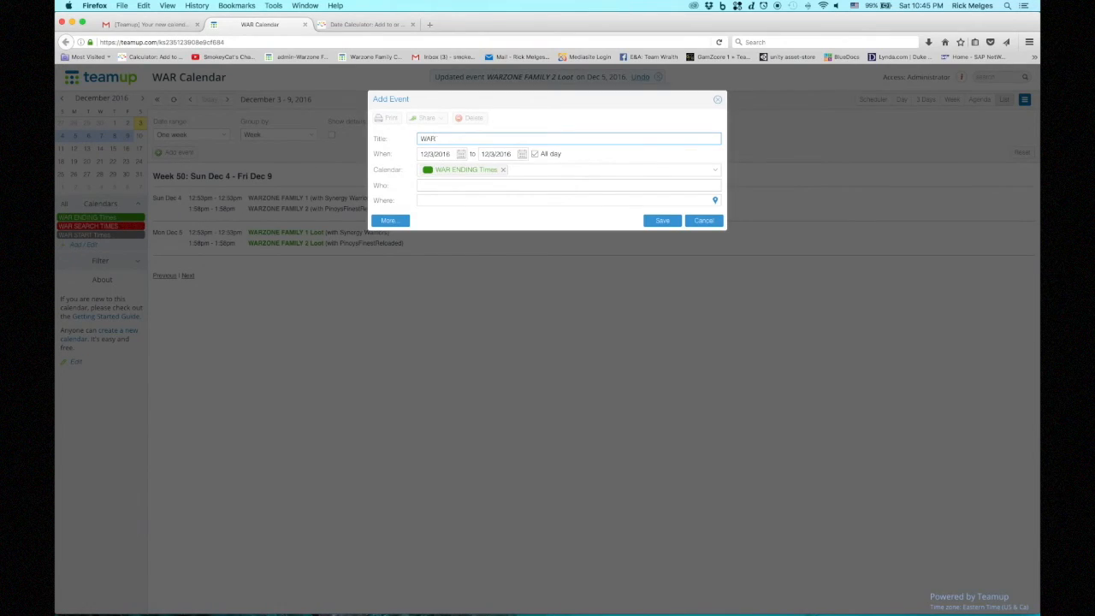
{"action": "type", "text": "ZONE FAMILY"}
{"action": "left_click", "coordinate": [535, 155]}
{"action": "left_click", "coordinate": [503, 170]}
{"action": "left_click", "coordinate": [716, 171]}
{"action": "left_click", "coordinate": [513, 208]}
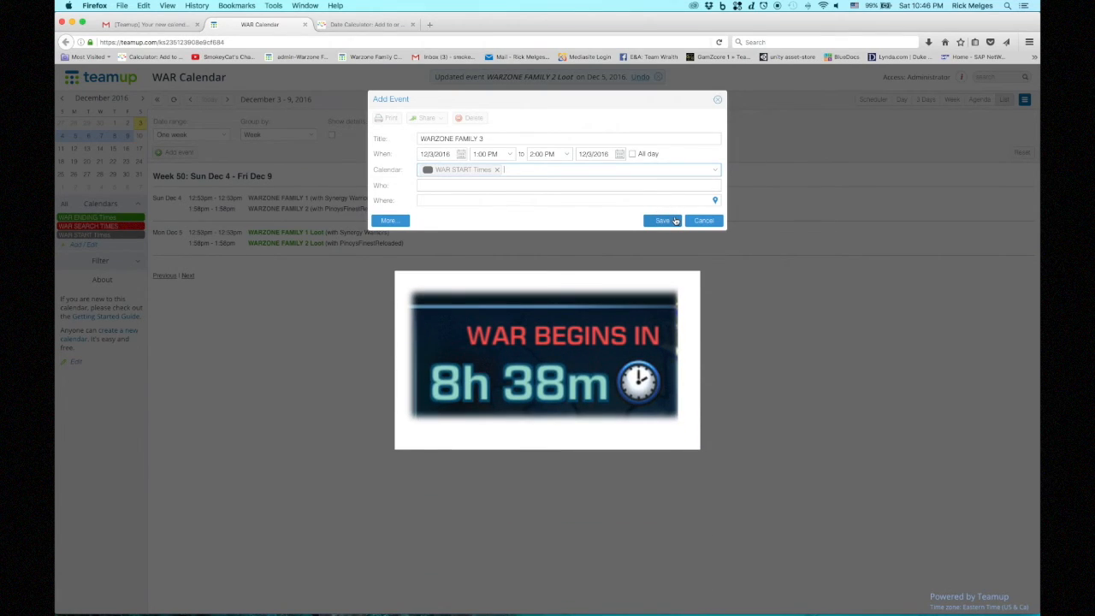
Step: Switch to the timeanddate.com Date Calculator and calculate the date 8 hours 36 minutes after the current time, December 3, 2016 at 22:46:22
{"action": "left_click", "coordinate": [365, 25]}
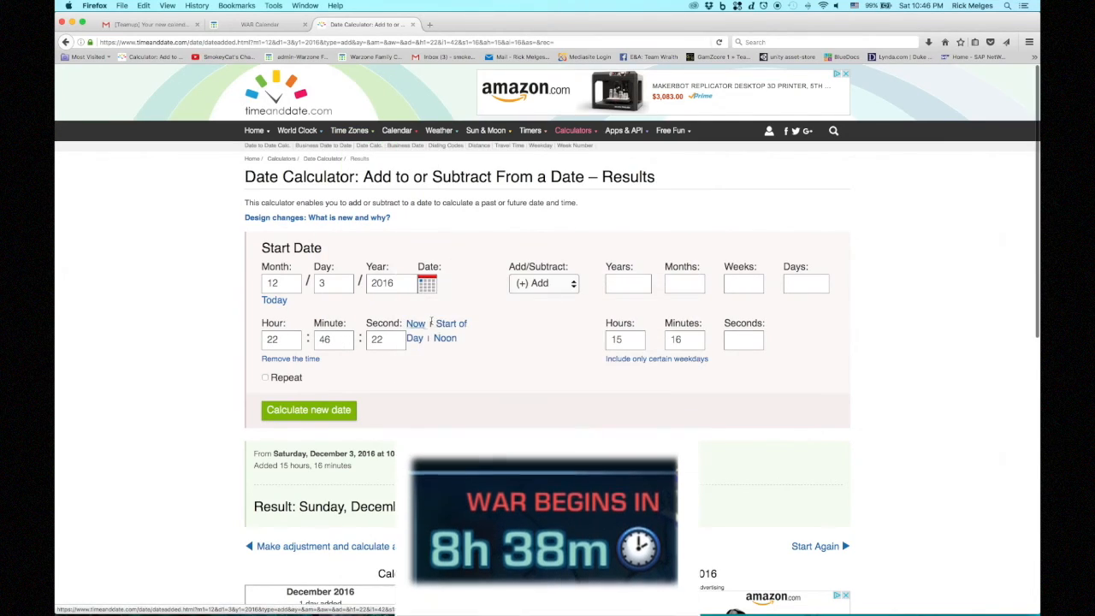
{"action": "left_click_drag", "start_coordinate": [640, 340], "coordinate": [592, 341]}
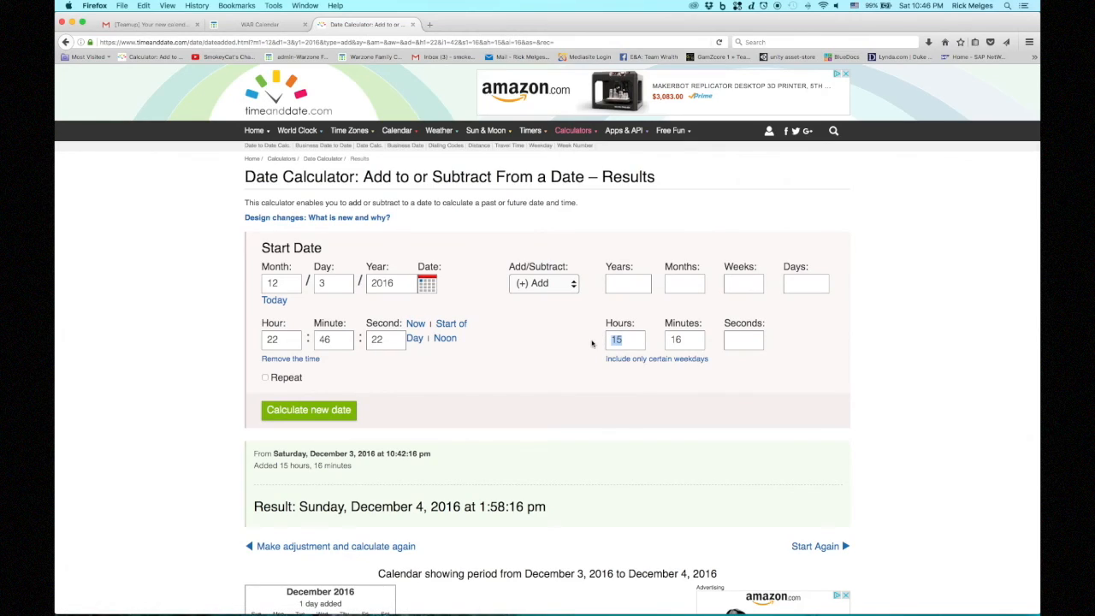
{"action": "type", "text": "8"}
{"action": "left_click_drag", "start_coordinate": [689, 338], "coordinate": [664, 342]}
{"action": "type", "text": "38"}
{"action": "key", "text": "BackSpace"}
{"action": "type", "text": "6"}
{"action": "left_click", "coordinate": [308, 410]}
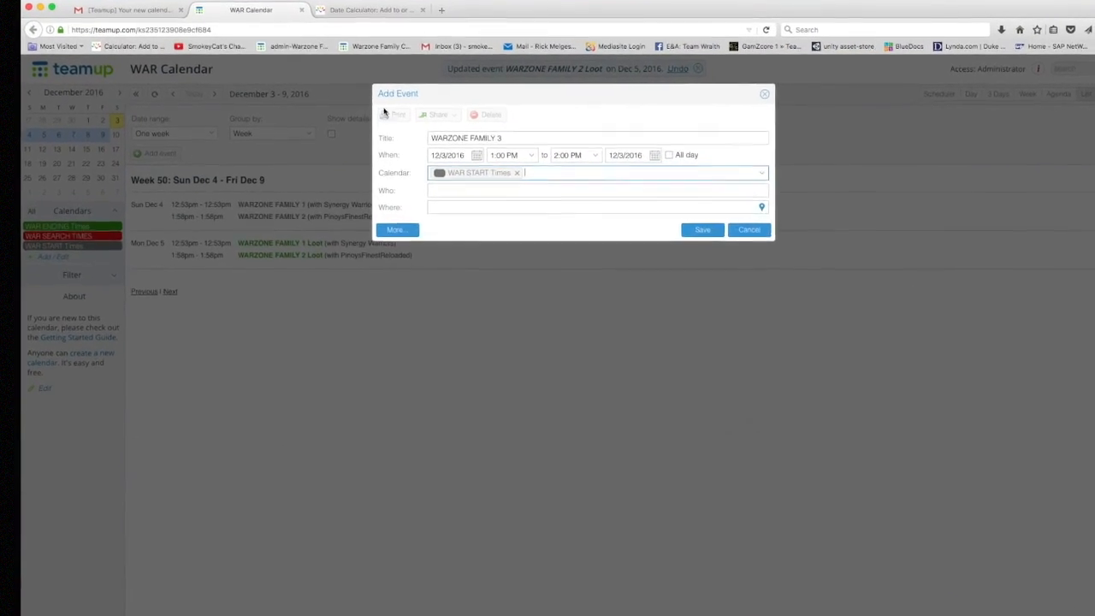
Step: Return to the Teamup calendar and set the WARZONE FAMILY 3 event's date to 12/4/2016
{"action": "left_click", "coordinate": [476, 160]}
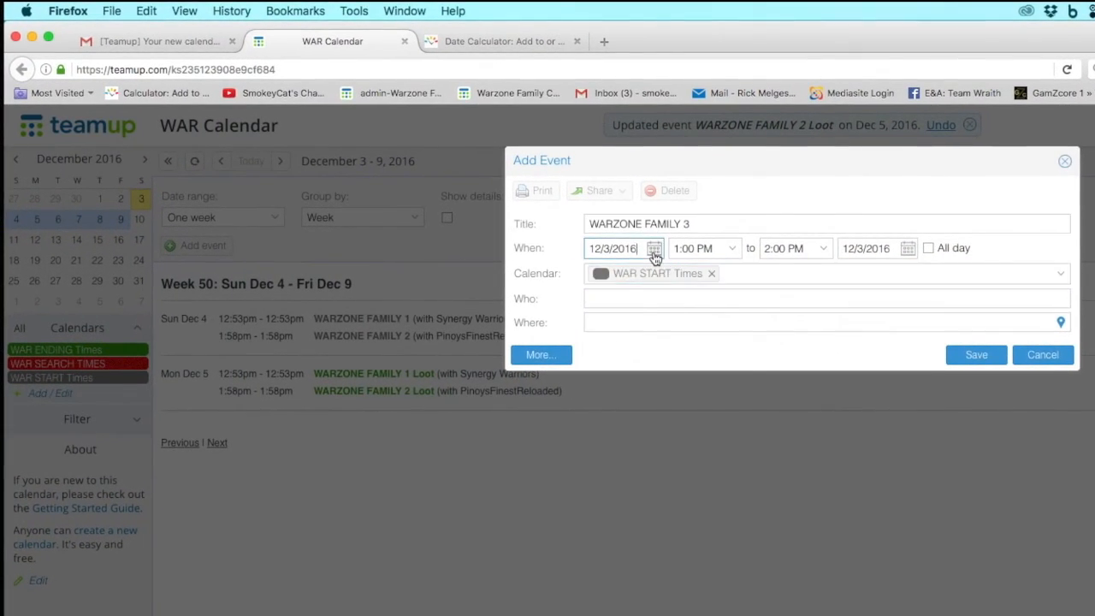
{"action": "left_click", "coordinate": [654, 250]}
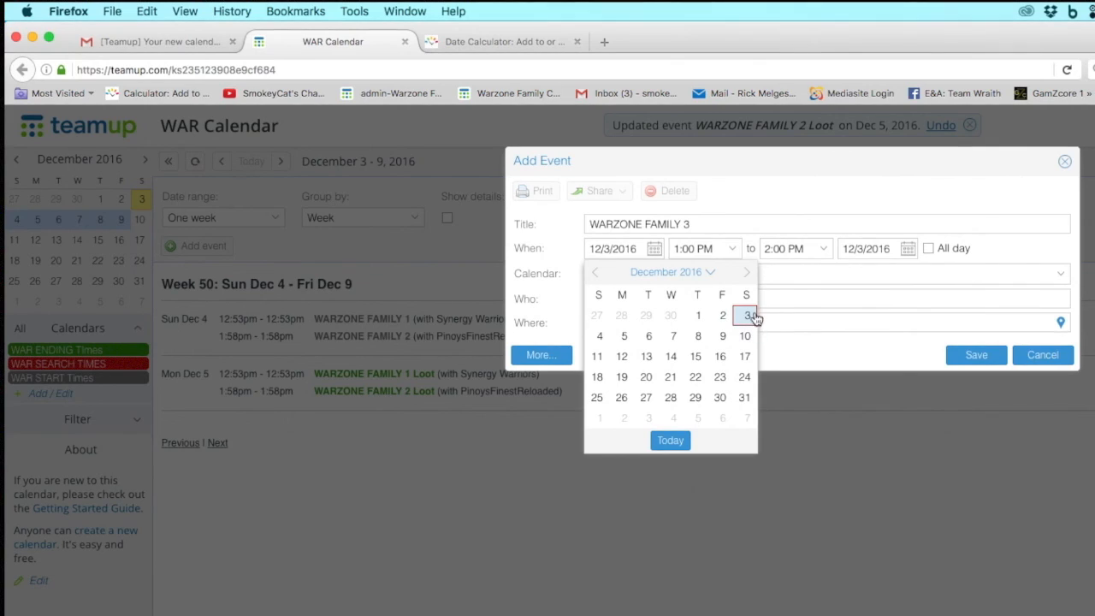
{"action": "left_click", "coordinate": [600, 336]}
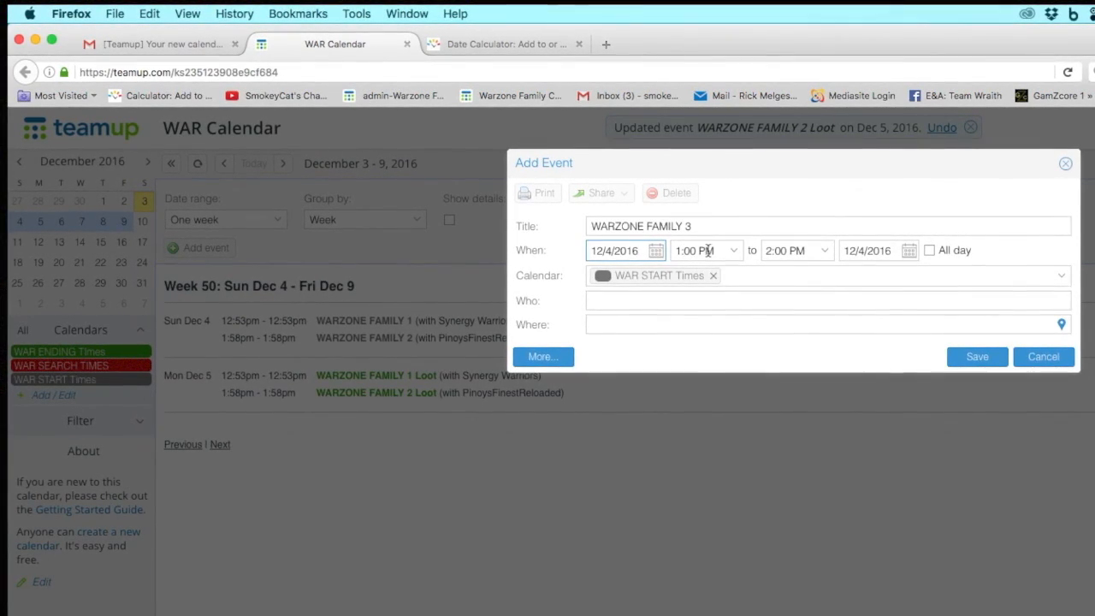
Step: Recheck the calculated war start time and set both the start and end time of WARZONE FAMILY 3 to 7:22 AM
{"action": "left_click_drag", "start_coordinate": [714, 251], "coordinate": [660, 251]}
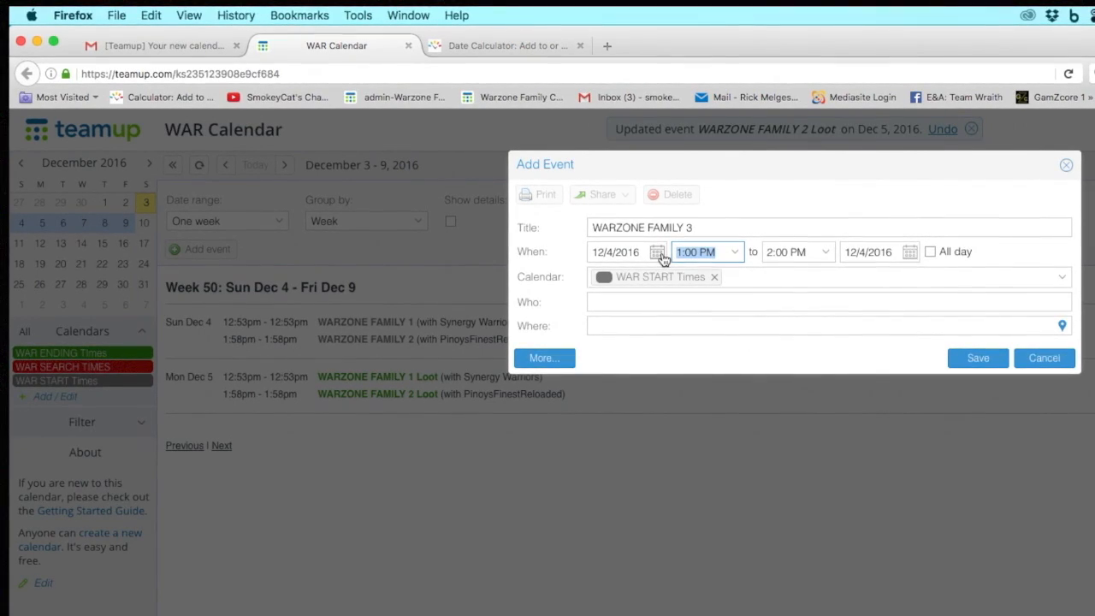
{"action": "left_click", "coordinate": [529, 50]}
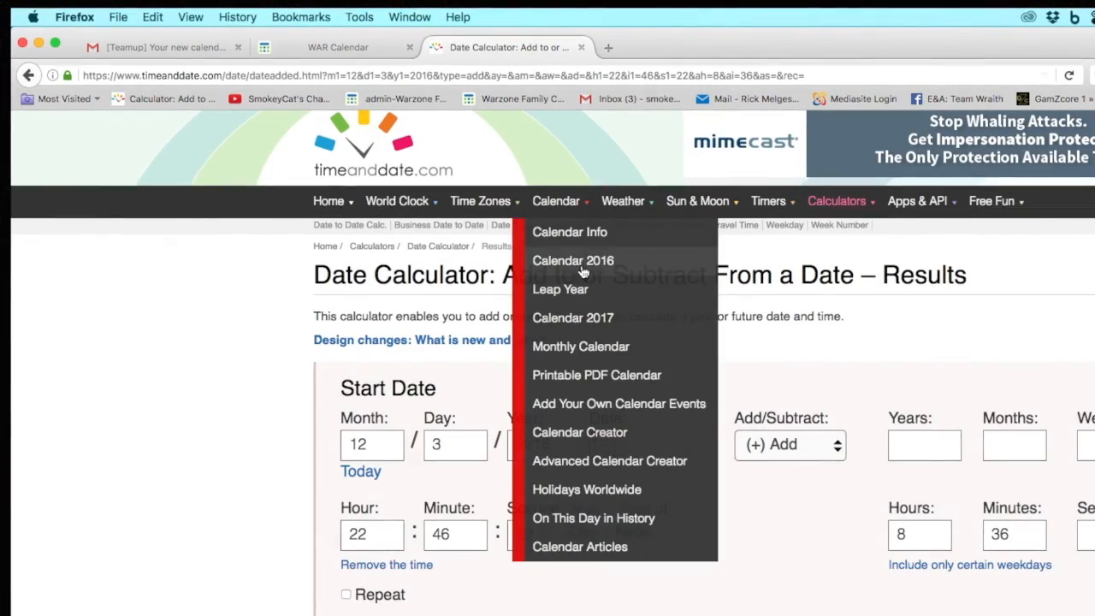
{"action": "left_click", "coordinate": [359, 51]}
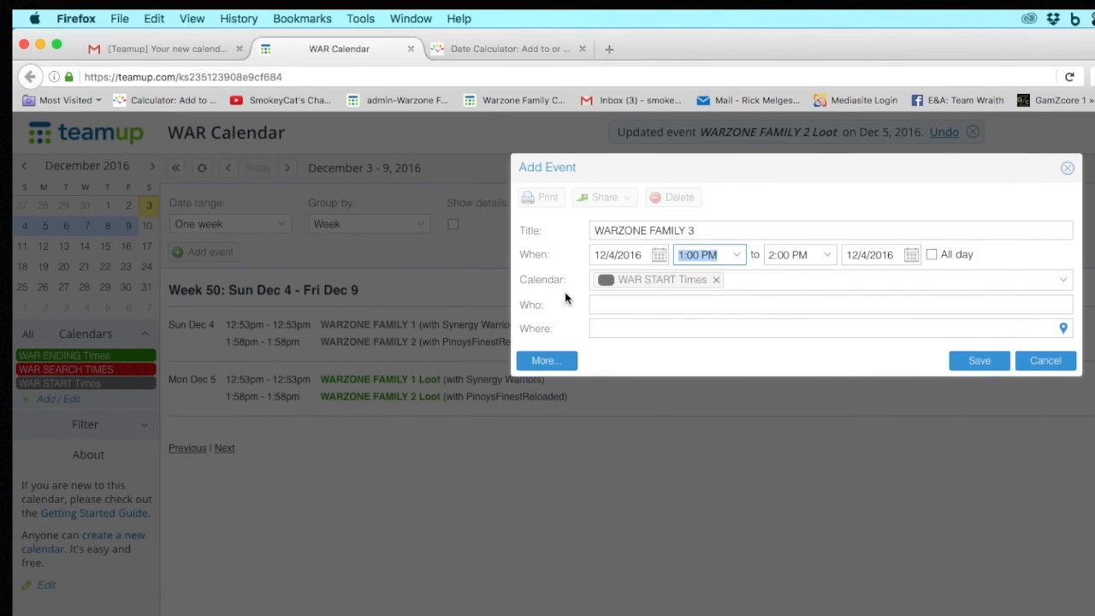
{"action": "type", "text": "7:22a"}
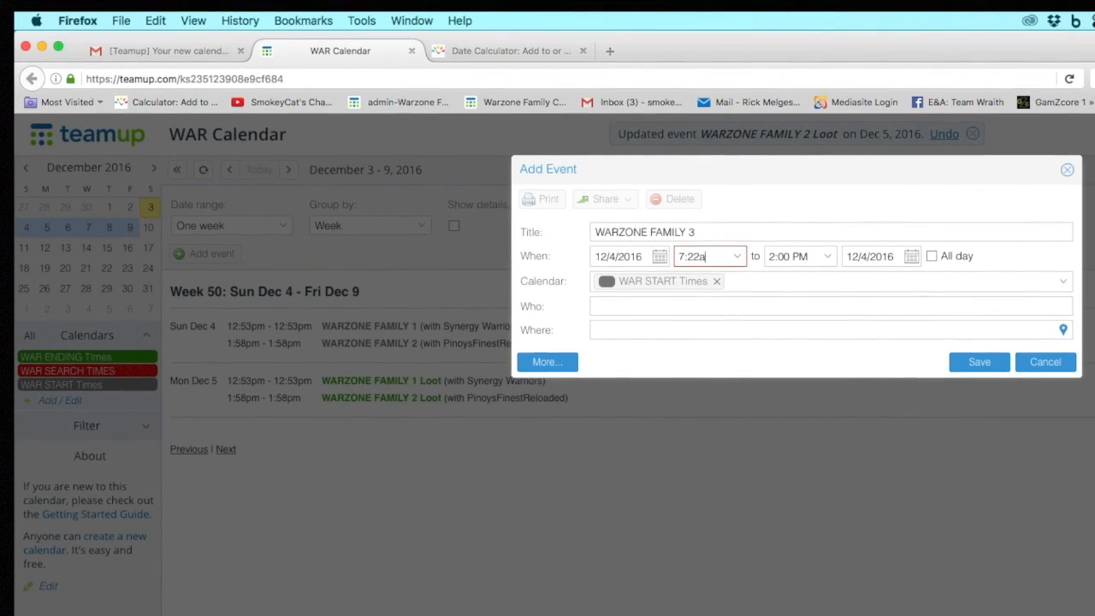
{"action": "key", "text": "Tab"}
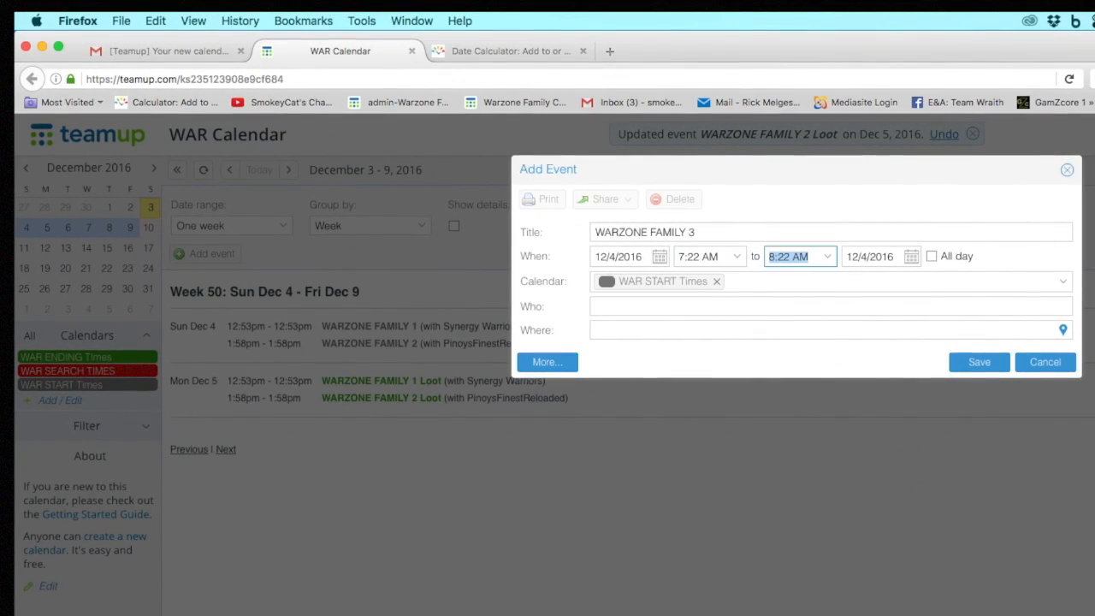
{"action": "left_click", "coordinate": [770, 256]}
{"action": "left_click_drag", "start_coordinate": [771, 255], "coordinate": [766, 256]}
{"action": "type", "text": "7"}
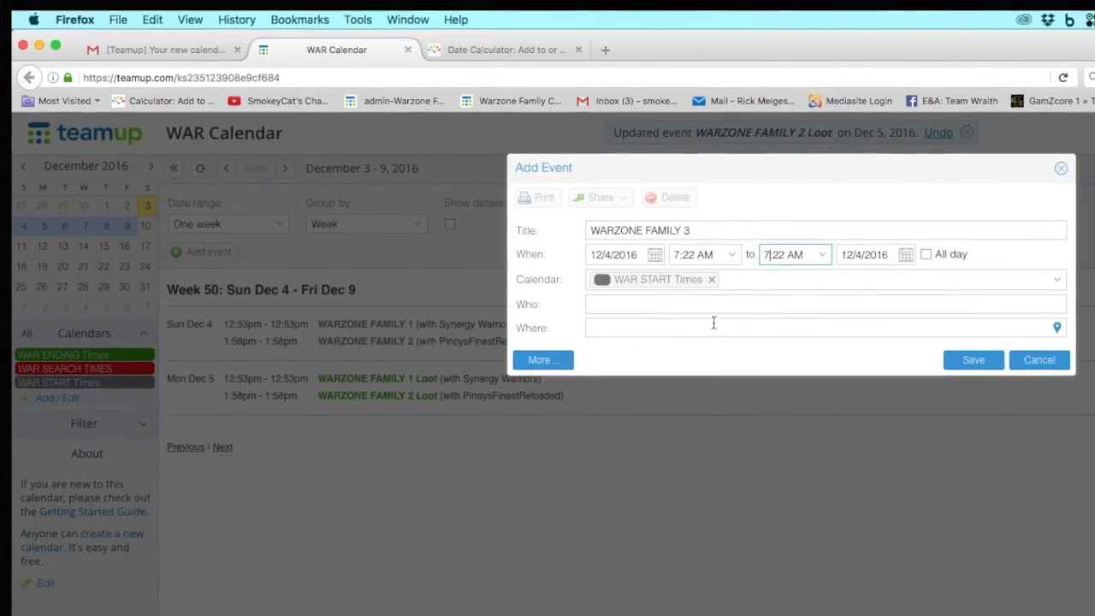
Step: Fill in the opponent under Who for the WARZONE FAMILY 3 event, beginning with "with"
{"action": "left_click", "coordinate": [672, 306]}
{"action": "type", "text": "with"}
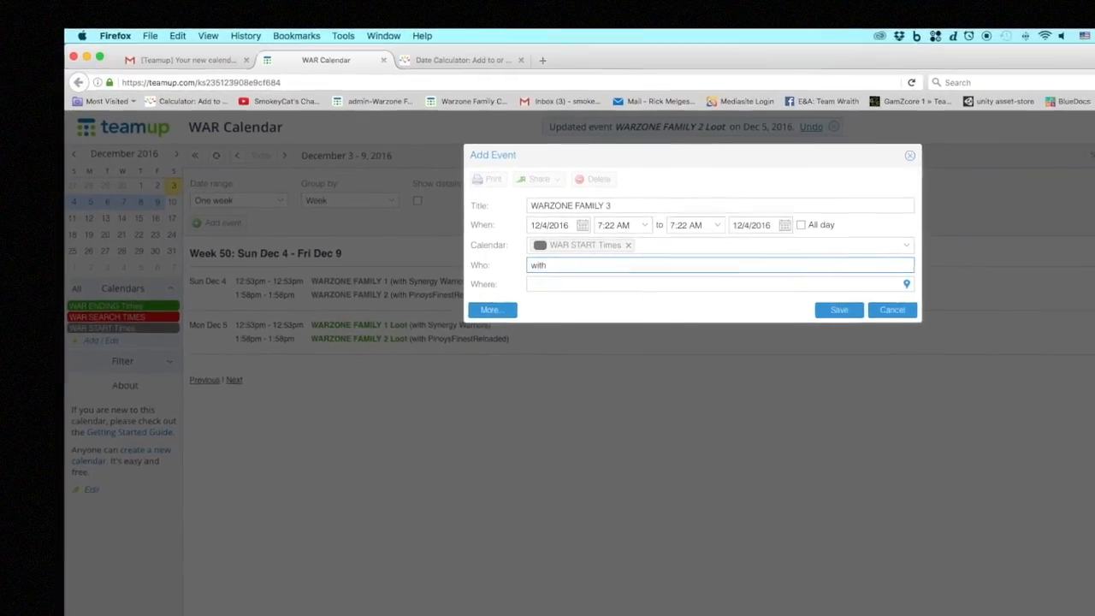